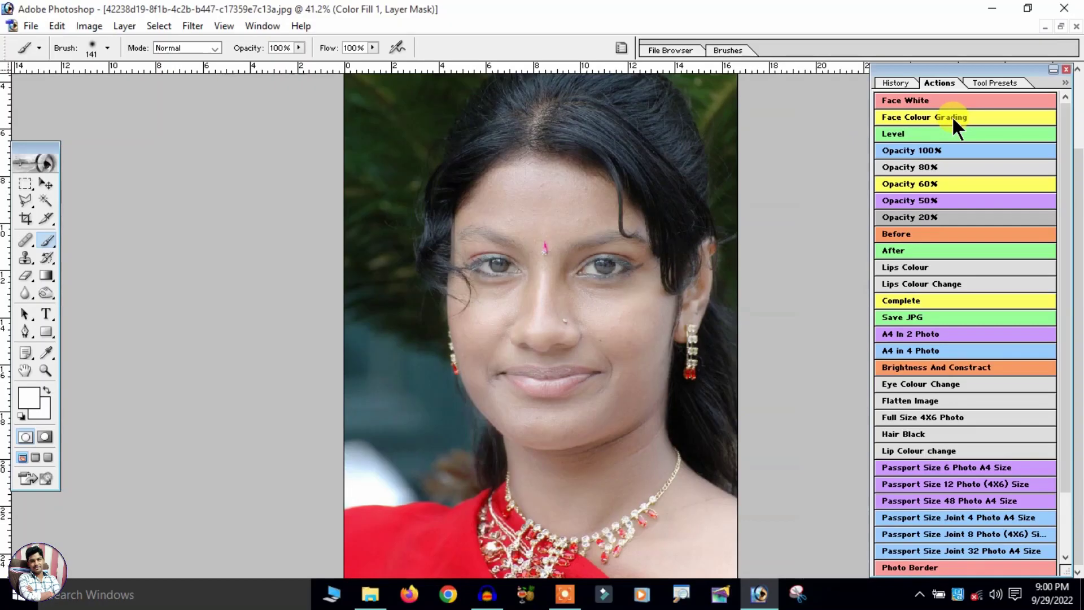
Step: Run Face Colour Grading, then toggle Before and After to compare the brightened face
click(952, 117)
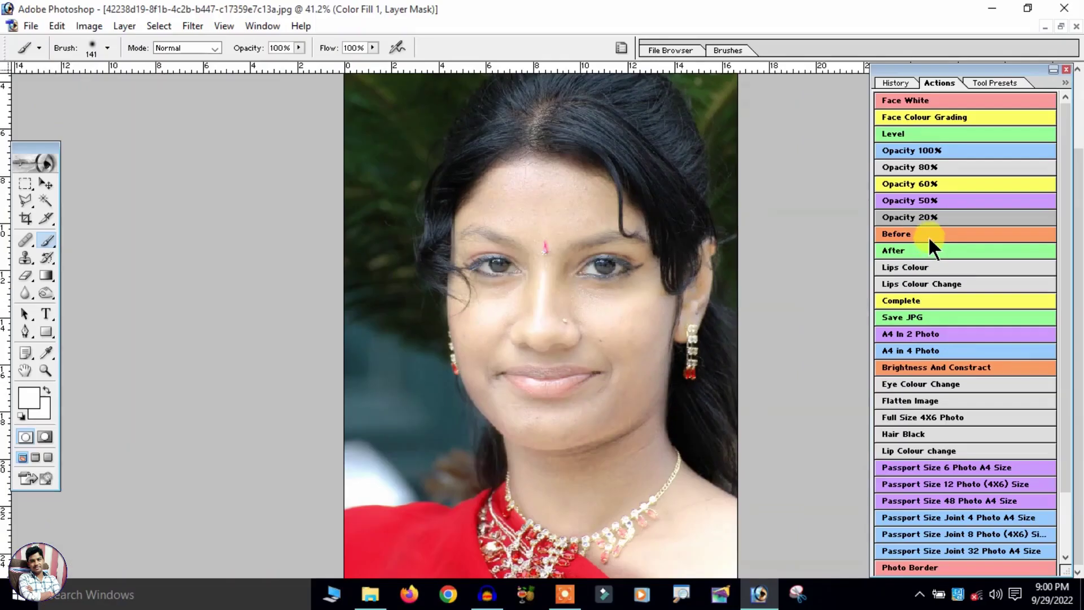
click(929, 237)
click(926, 245)
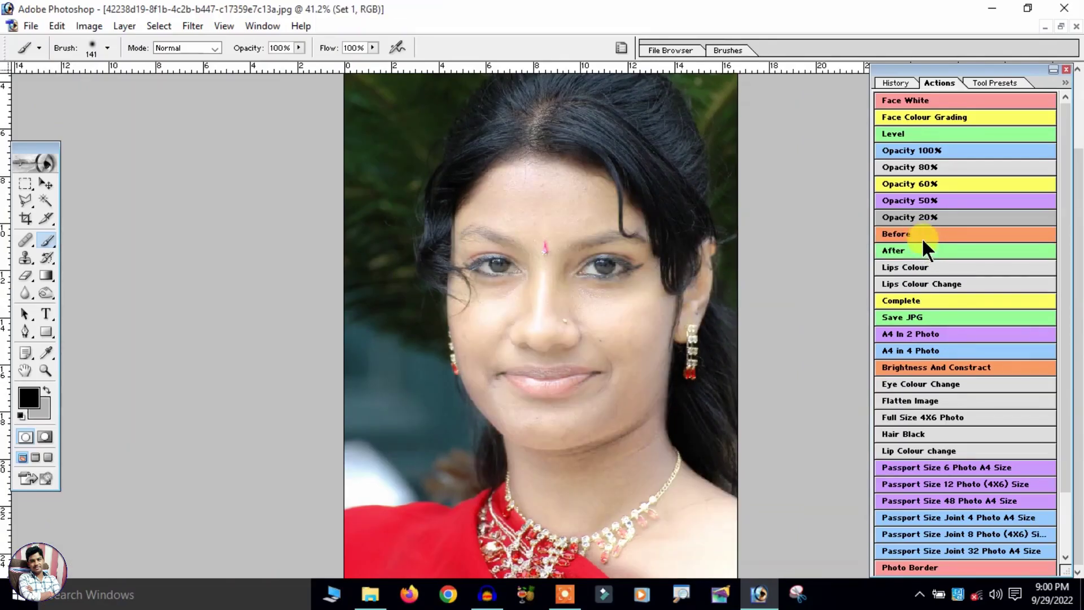
click(913, 246)
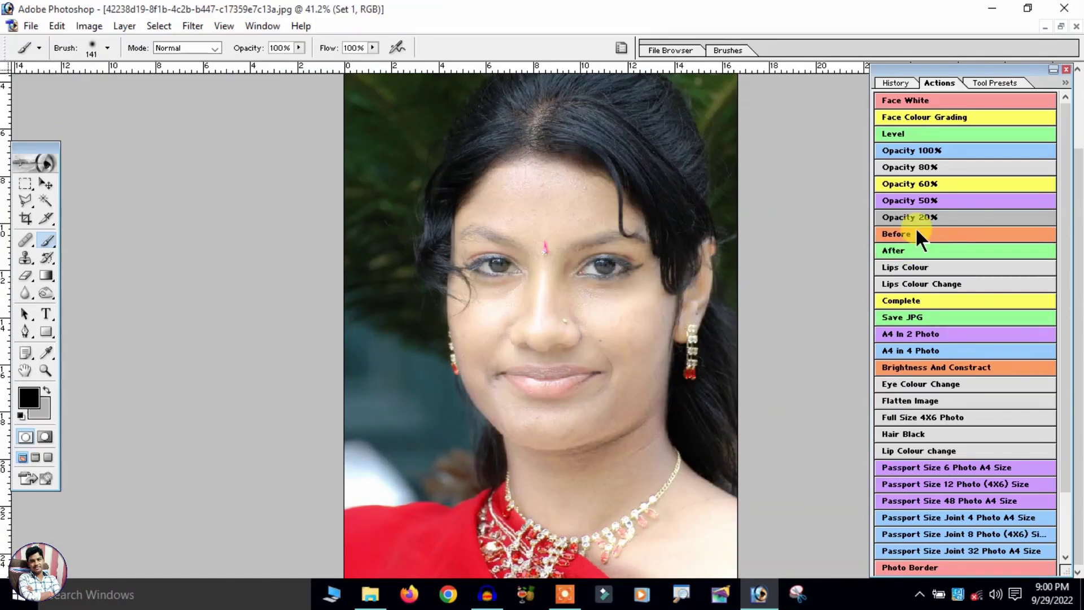
click(916, 228)
click(922, 250)
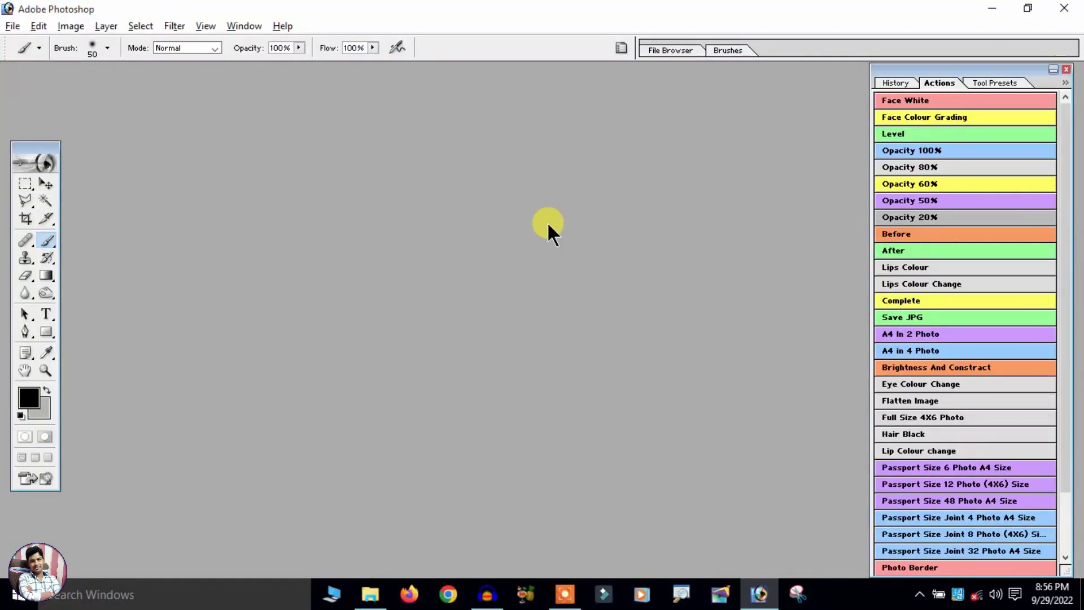
scroll(1014, 207, down, 2)
scroll(1014, 208, up, 2)
scroll(952, 316, down, 2)
scroll(943, 341, down, 3)
scroll(927, 342, up, 4)
scroll(926, 342, up, 1)
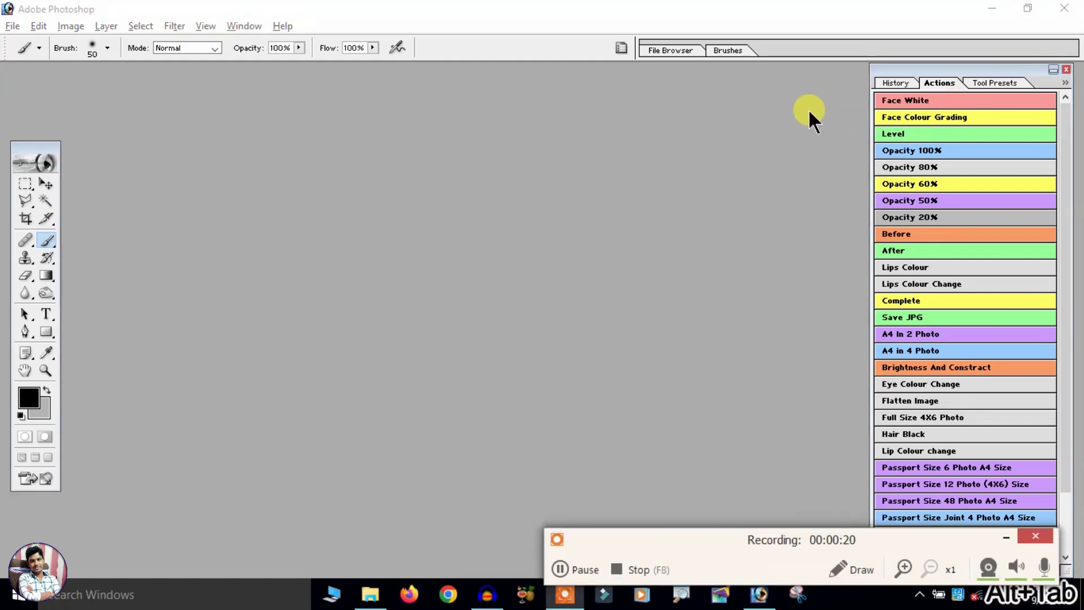
Step: Switch to the photo folder and drag portrait 42238d19 onto Photoshop to open it
key(alt+Tab)
key(Tab)
scroll(749, 268, down, 3)
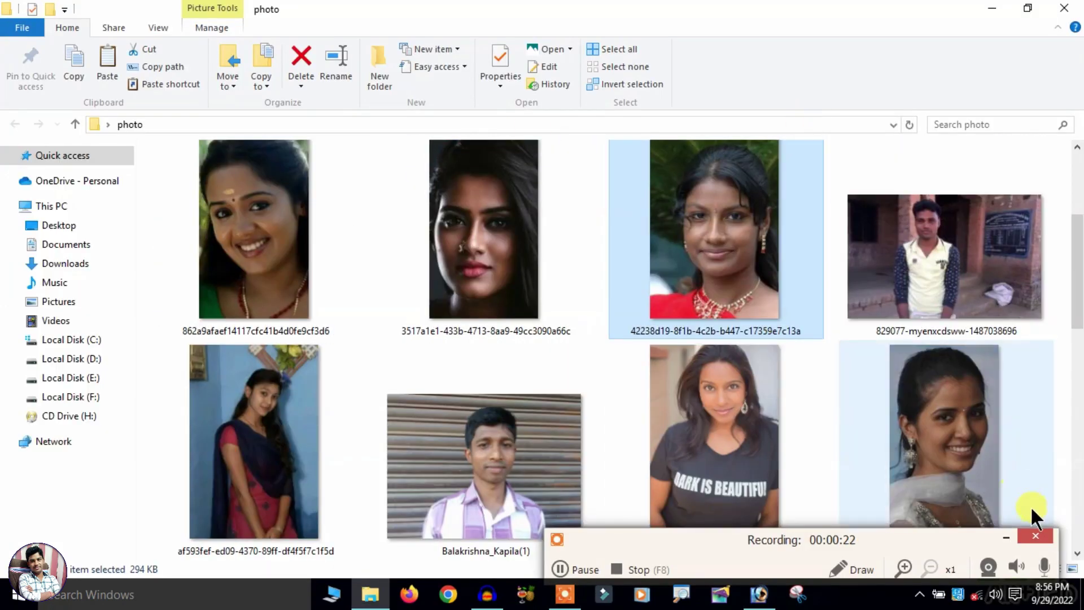
scroll(784, 368, down, 3)
scroll(784, 374, down, 10)
scroll(784, 374, up, 9)
scroll(783, 374, up, 6)
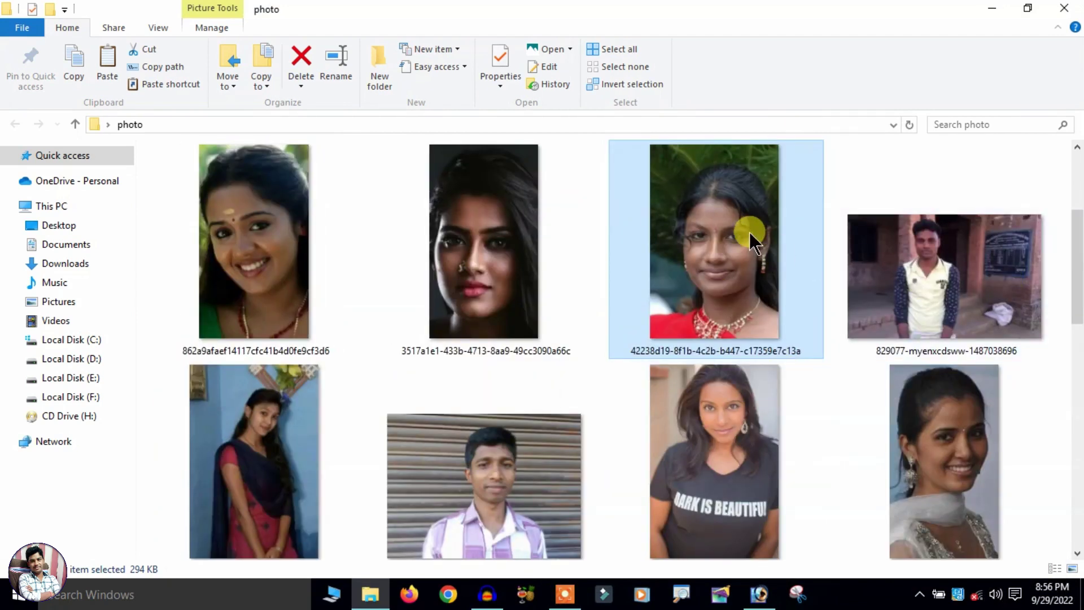
drag(749, 232, 560, 252)
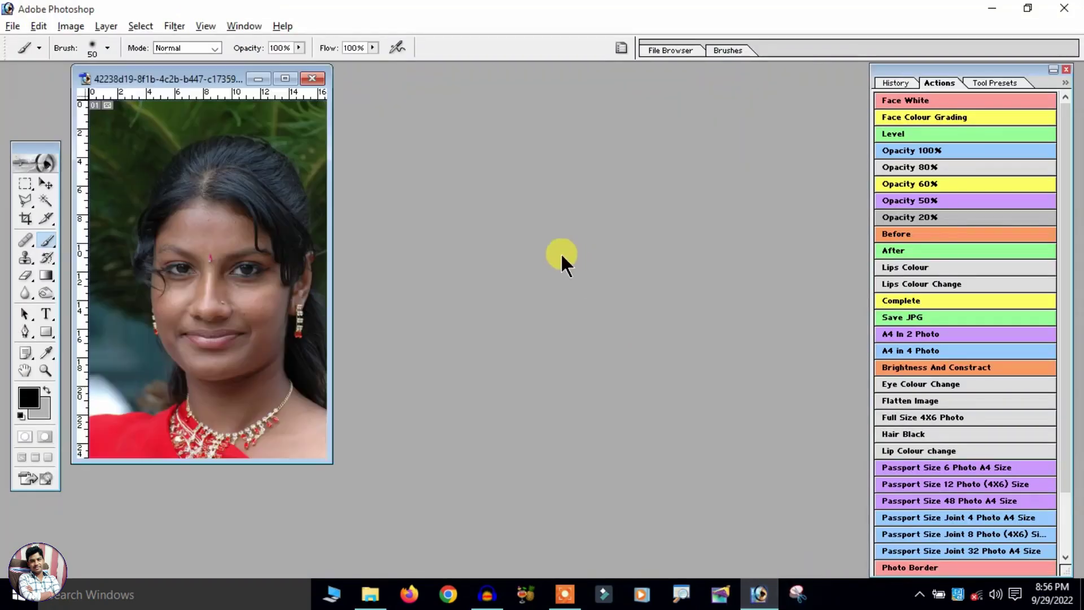
Step: Maximize the portrait window and zoom to about 65% on the face
click(285, 78)
click(319, 144)
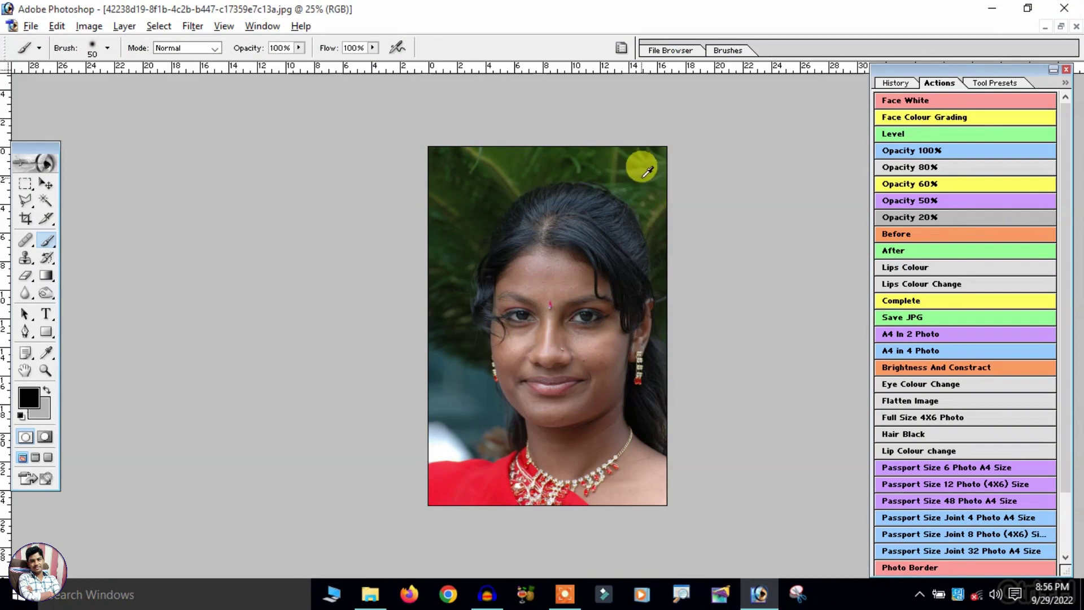
scroll(627, 192, up, 3)
scroll(616, 223, up, 2)
key(alt+space)
click(642, 348)
scroll(692, 237, down, 3)
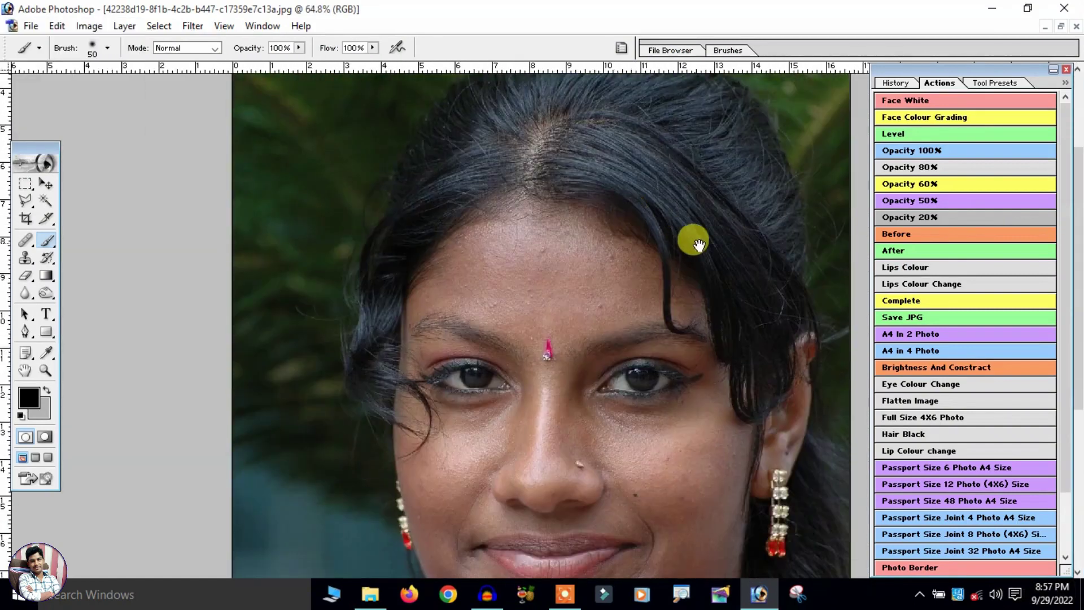
scroll(702, 157, down, 2)
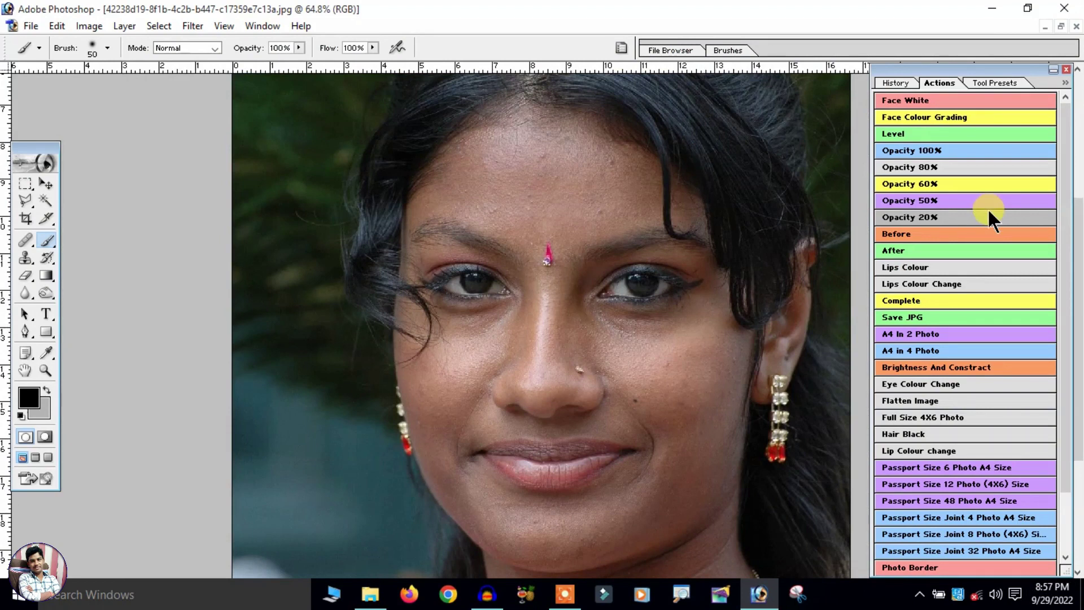
scroll(988, 208, down, 3)
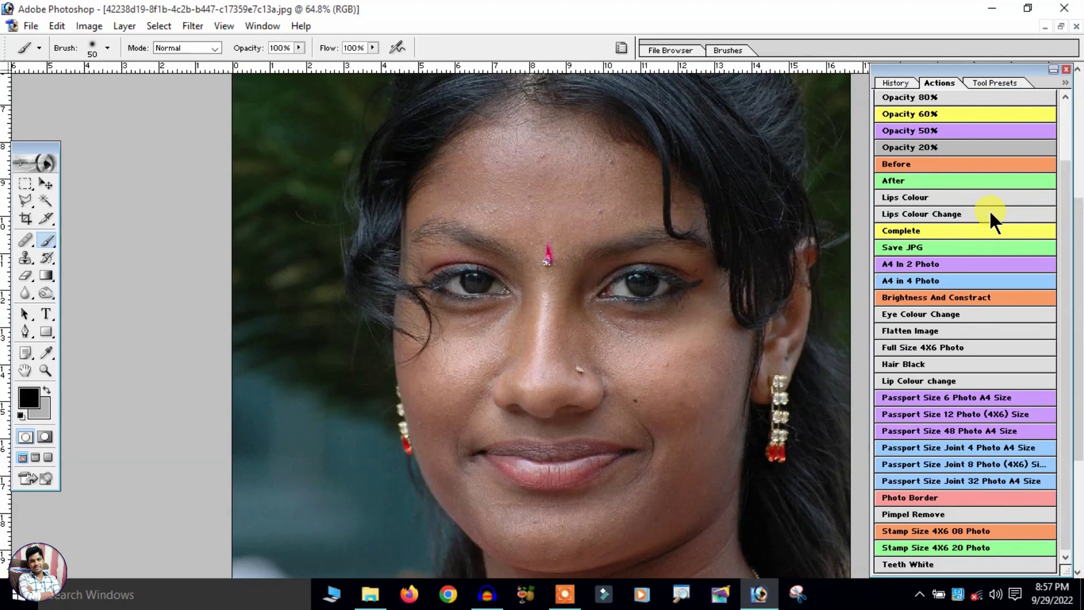
scroll(991, 213, up, 3)
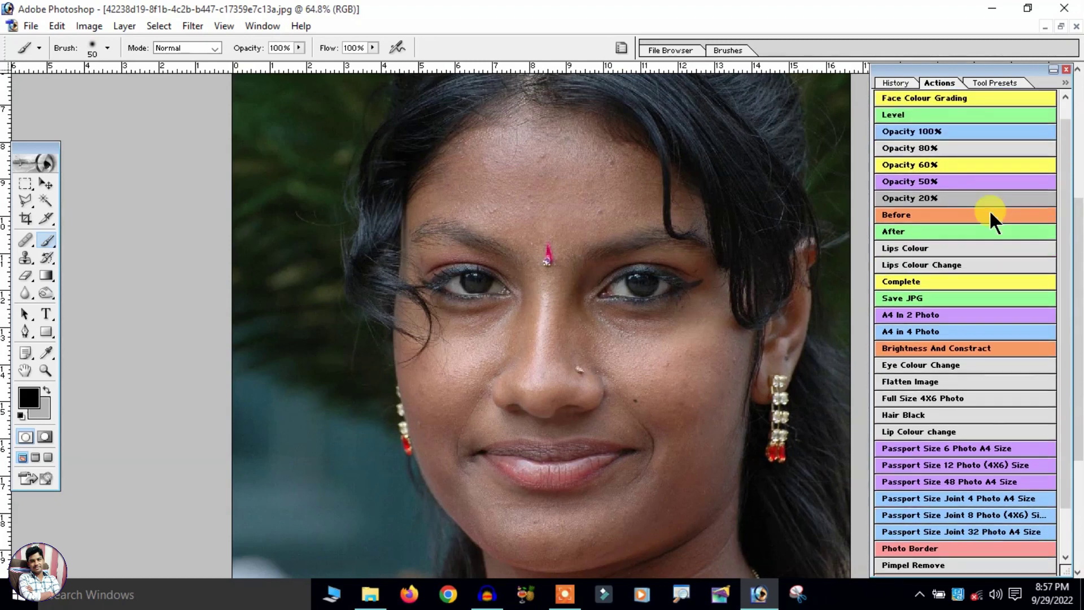
scroll(991, 213, up, 1)
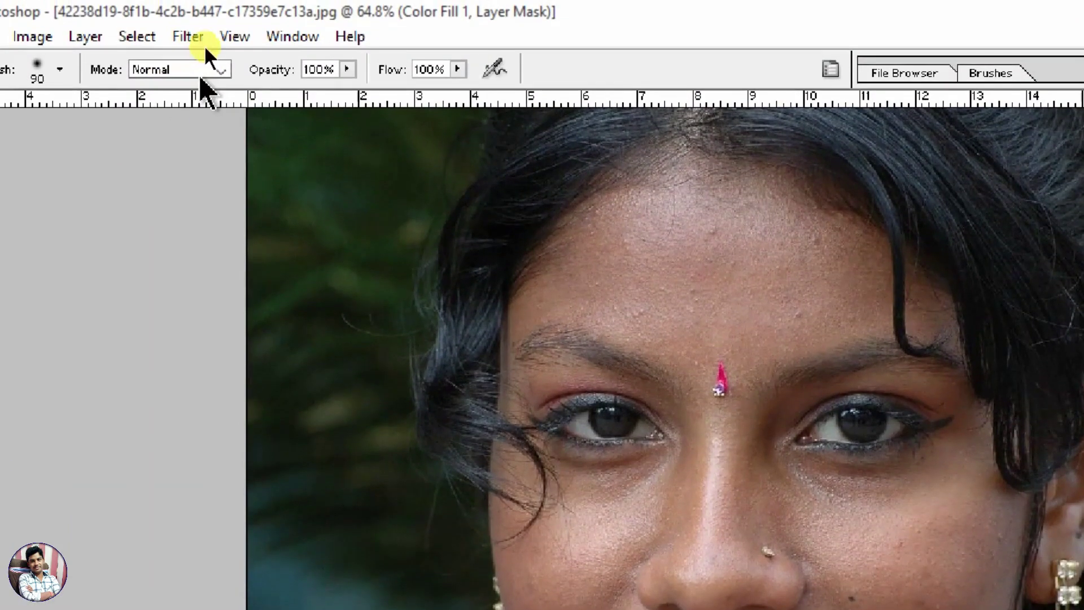
Step: Keep the brush at Normal mode with full opacity and flow
click(209, 70)
click(169, 85)
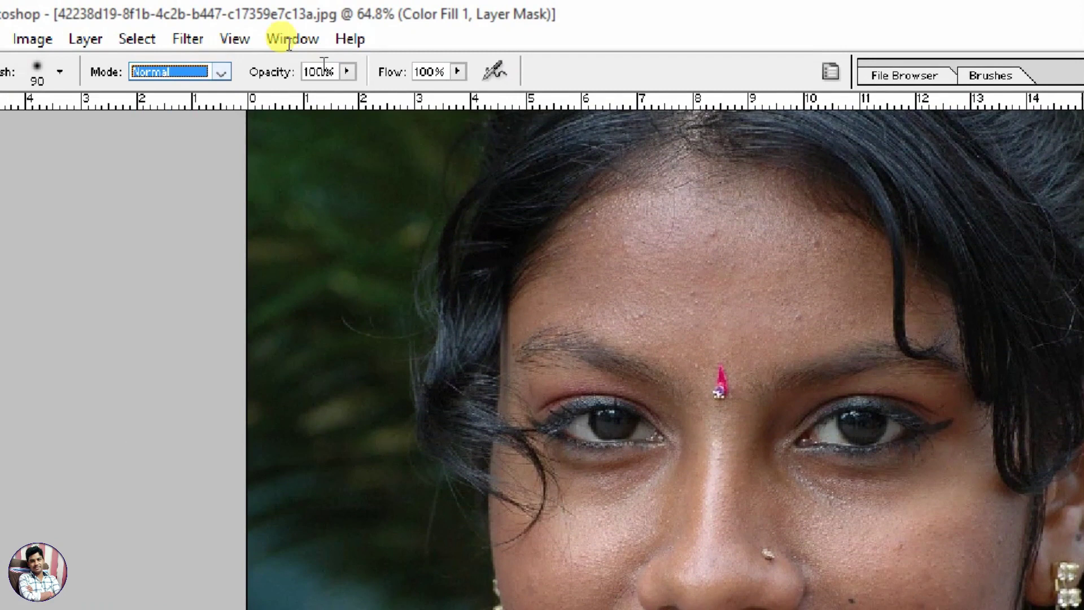
key(Tab)
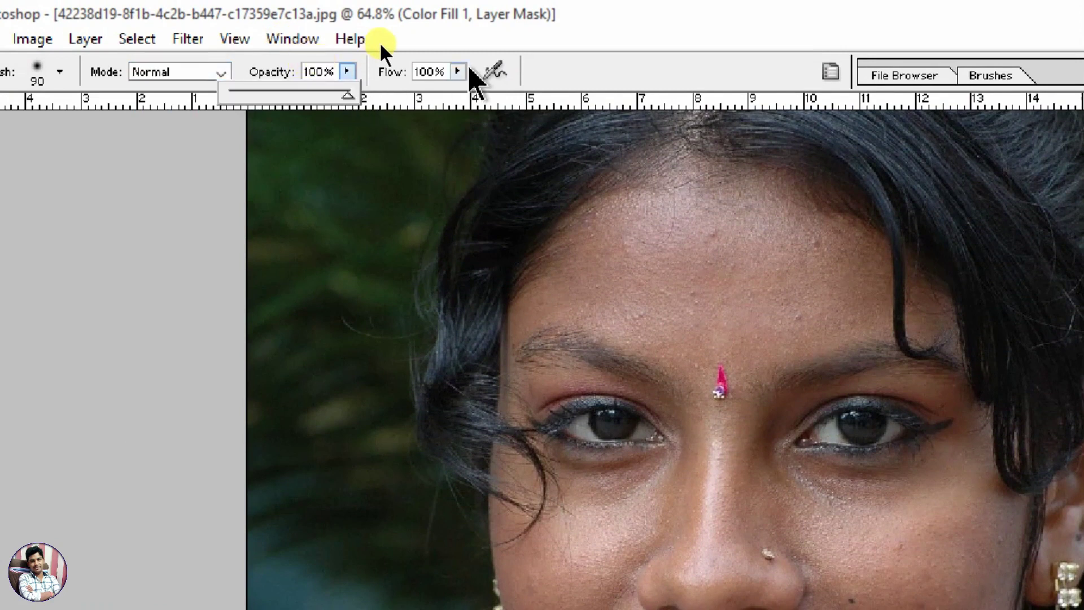
key(Tab)
click(458, 70)
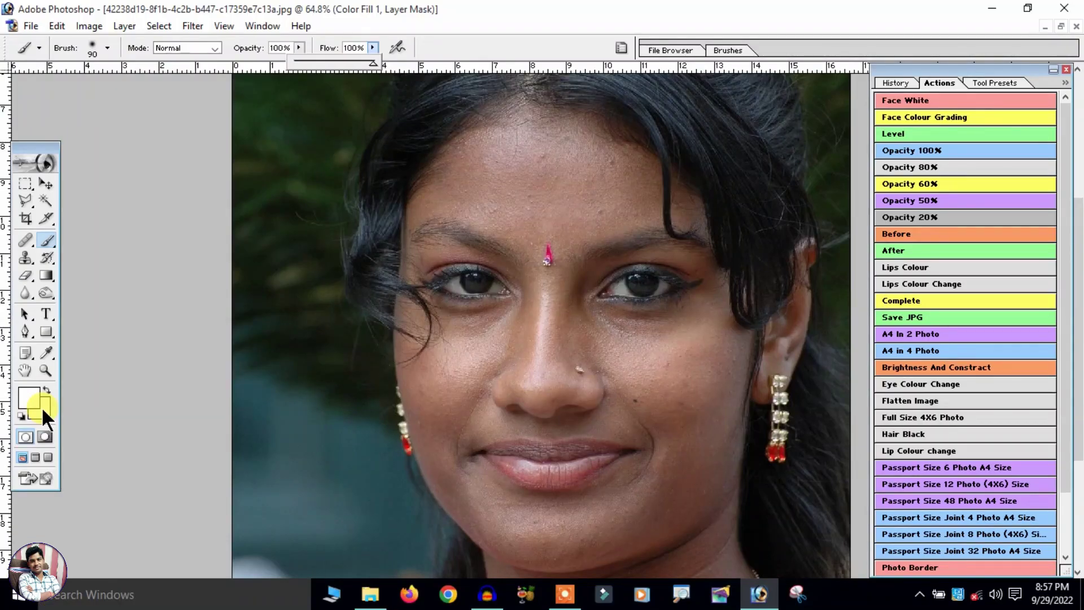
Step: Set the foreground colour to white, leaving the background colour unchanged
click(24, 397)
click(670, 162)
drag(671, 163, 523, 36)
click(976, 89)
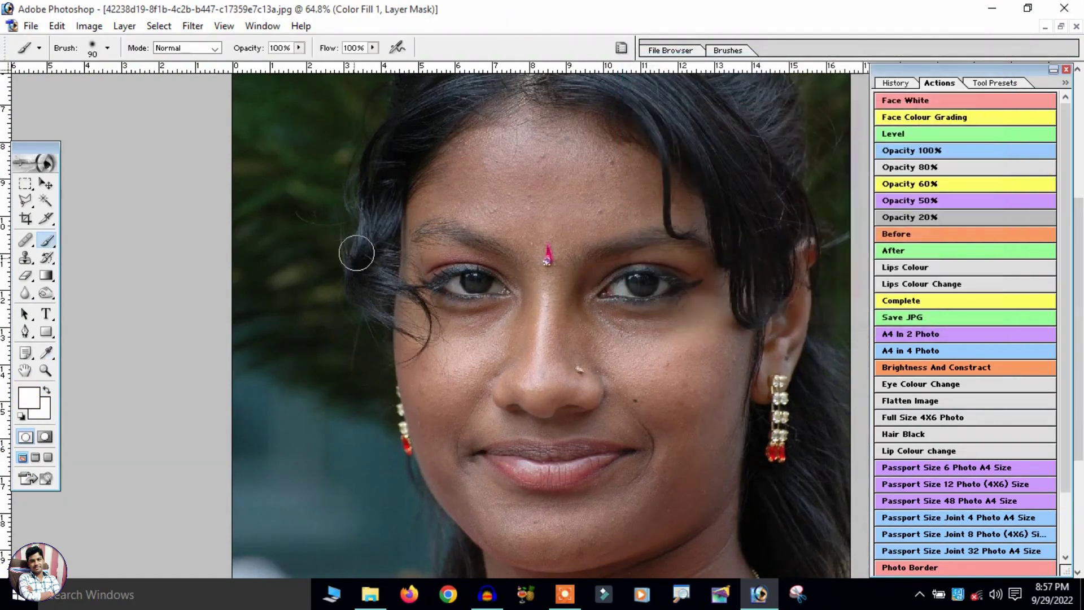
click(36, 415)
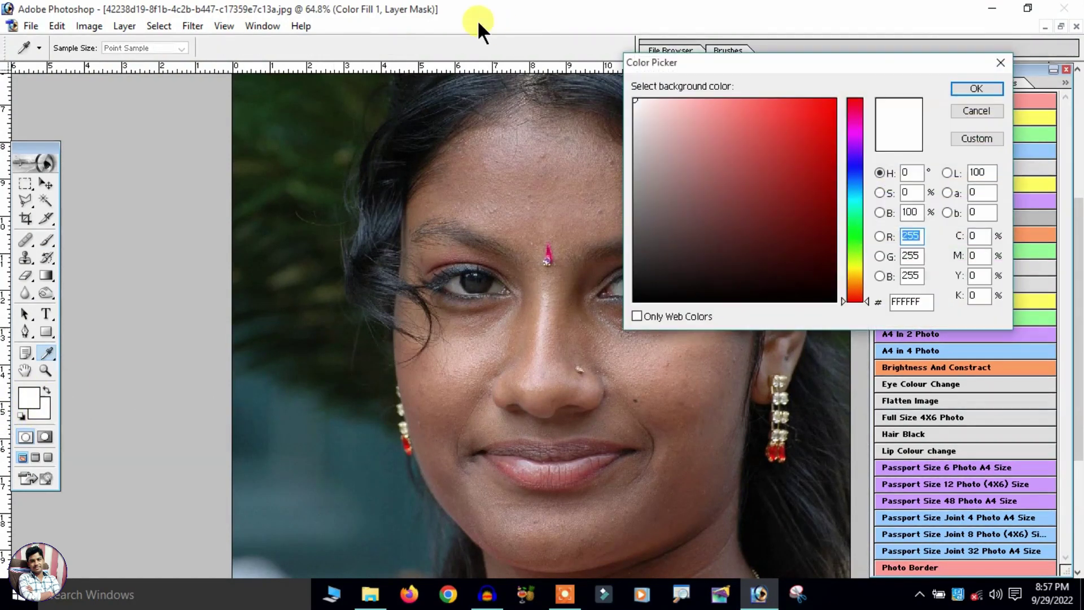
click(959, 113)
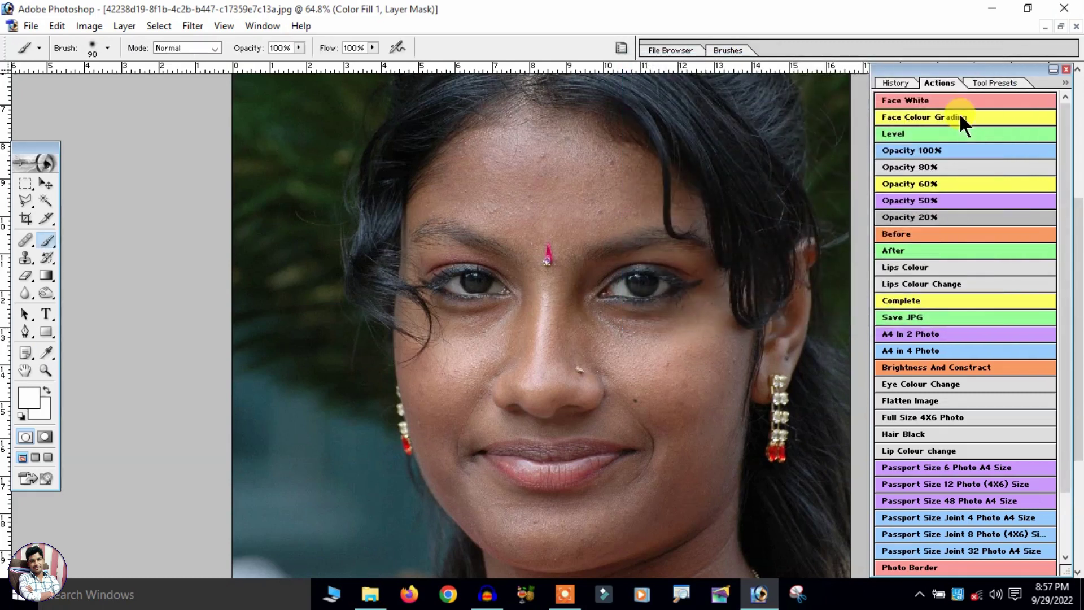
Step: Paint the mask over the forehead, from around the bindi to the hairline
mouse_move(497, 185)
mouse_down()
mouse_move(544, 135)
mouse_move(501, 148)
mouse_move(551, 212)
mouse_move(587, 176)
mouse_up()
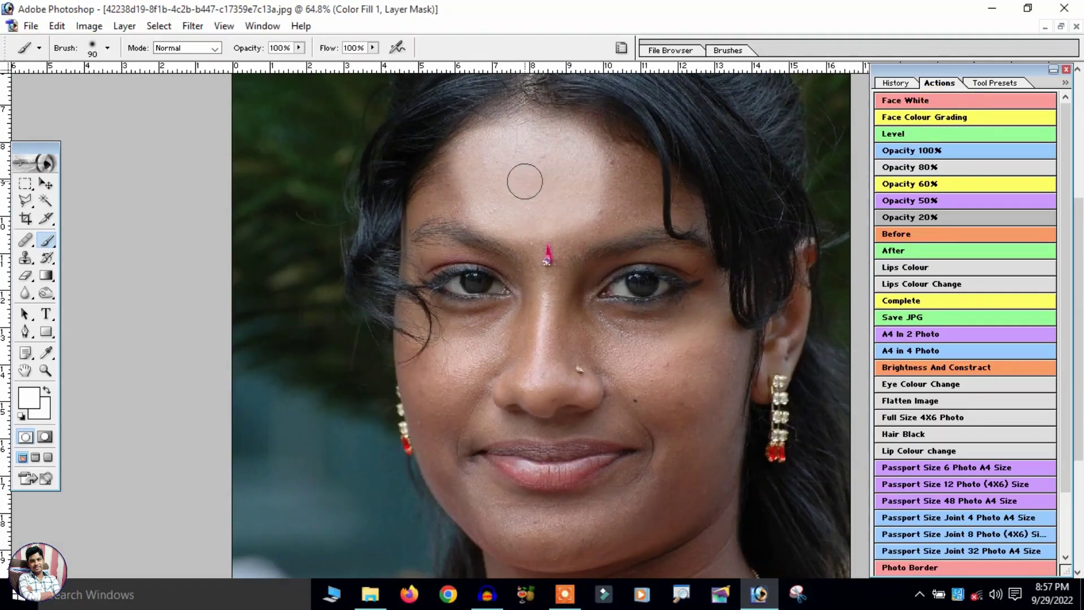
mouse_move(474, 201)
mouse_down()
mouse_move(459, 181)
mouse_move(448, 188)
mouse_move(603, 145)
mouse_move(653, 192)
mouse_move(574, 242)
mouse_move(511, 201)
mouse_move(522, 284)
mouse_move(467, 186)
mouse_move(451, 259)
mouse_move(421, 226)
mouse_move(440, 318)
mouse_move(406, 361)
mouse_move(429, 390)
mouse_move(462, 338)
mouse_move(503, 370)
mouse_move(548, 305)
mouse_move(598, 316)
mouse_move(665, 232)
mouse_up()
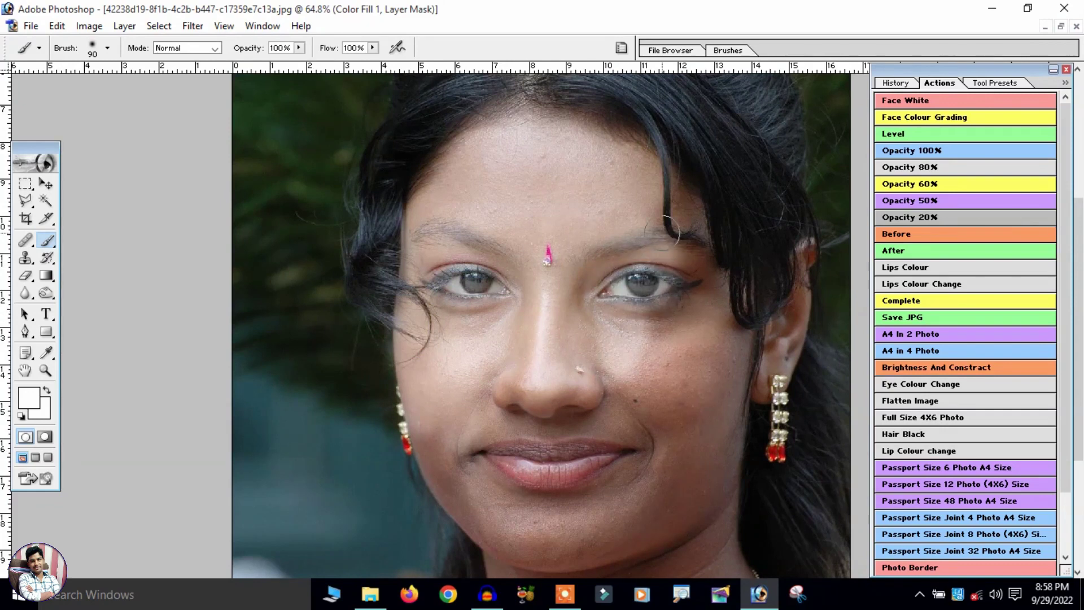
scroll(658, 225, up, 2)
key(alt+space)
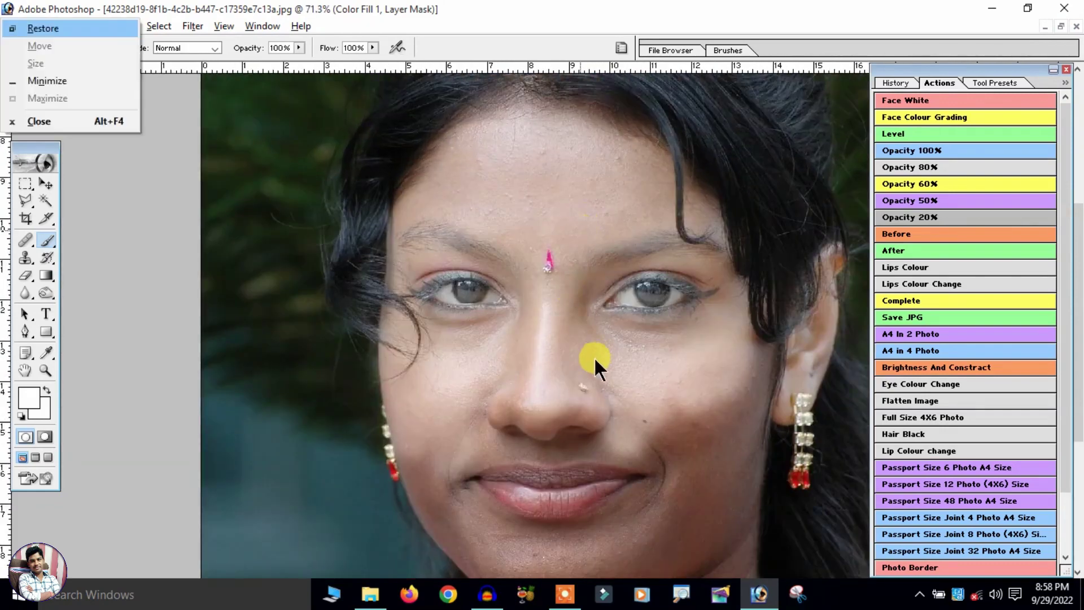
click(595, 367)
scroll(595, 367, down, 3)
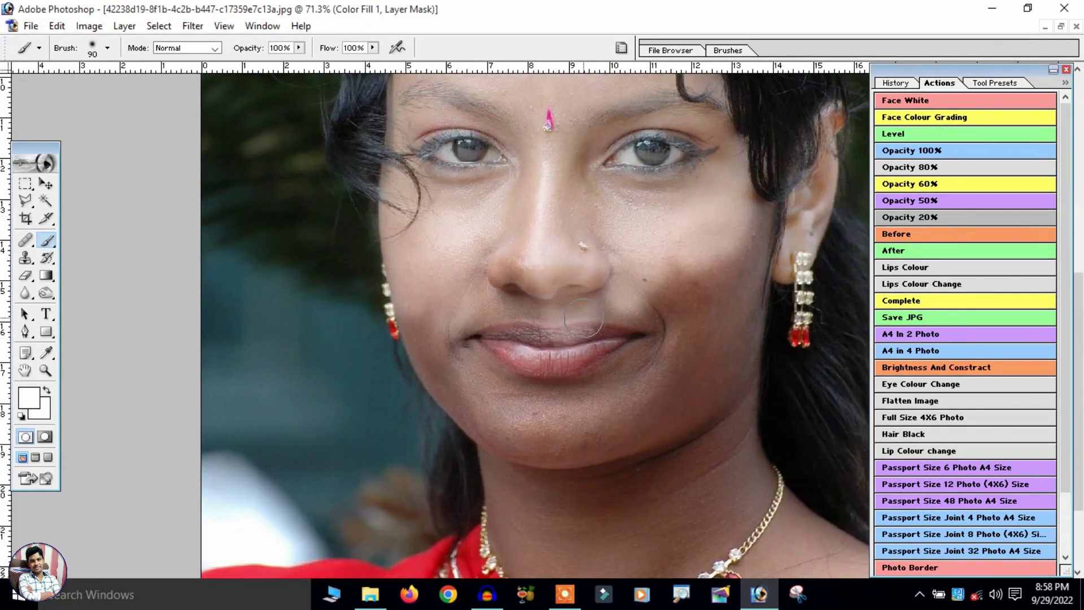
Step: Paint the right cheek, nose and chin, then enlarge the brush to 917 px
mouse_move(674, 256)
mouse_down()
mouse_move(637, 316)
mouse_move(621, 265)
mouse_move(564, 316)
mouse_move(531, 258)
mouse_move(501, 350)
mouse_up()
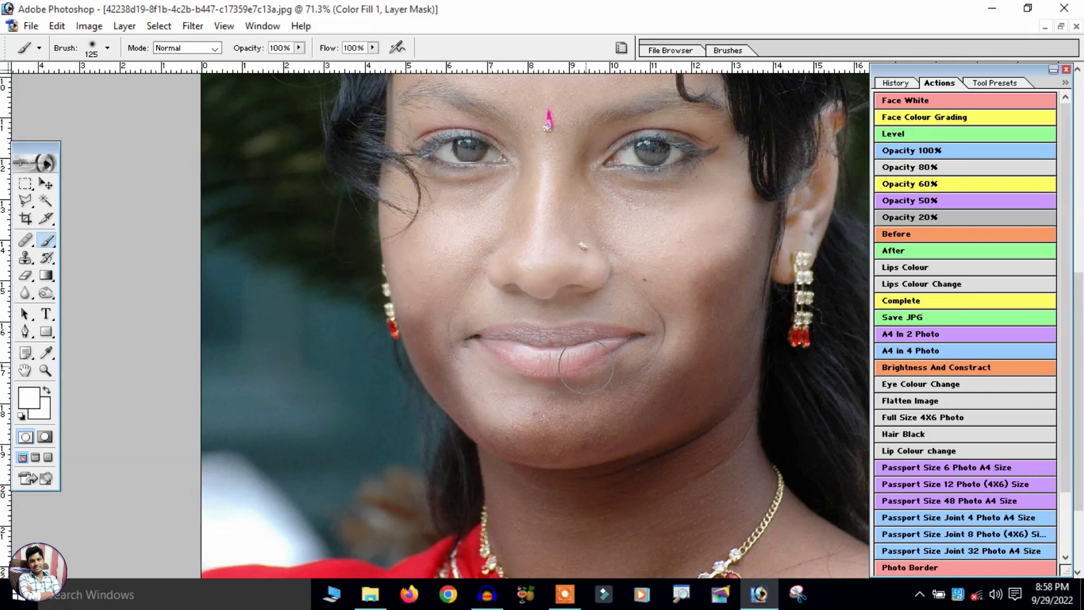
mouse_move(726, 230)
mouse_down()
mouse_move(753, 216)
mouse_move(737, 307)
mouse_up()
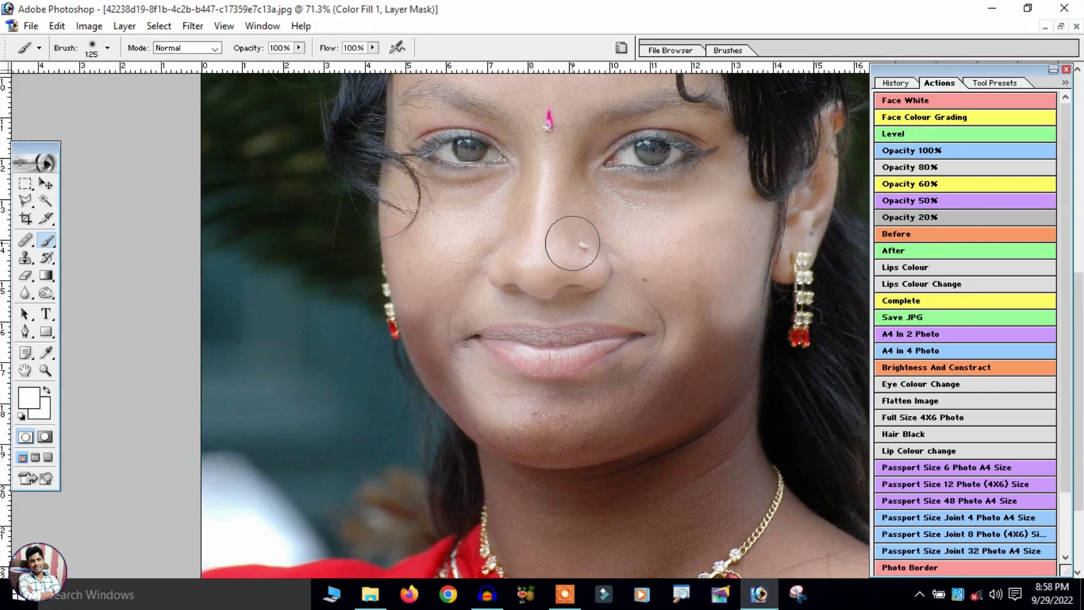
drag(580, 331, 597, 222)
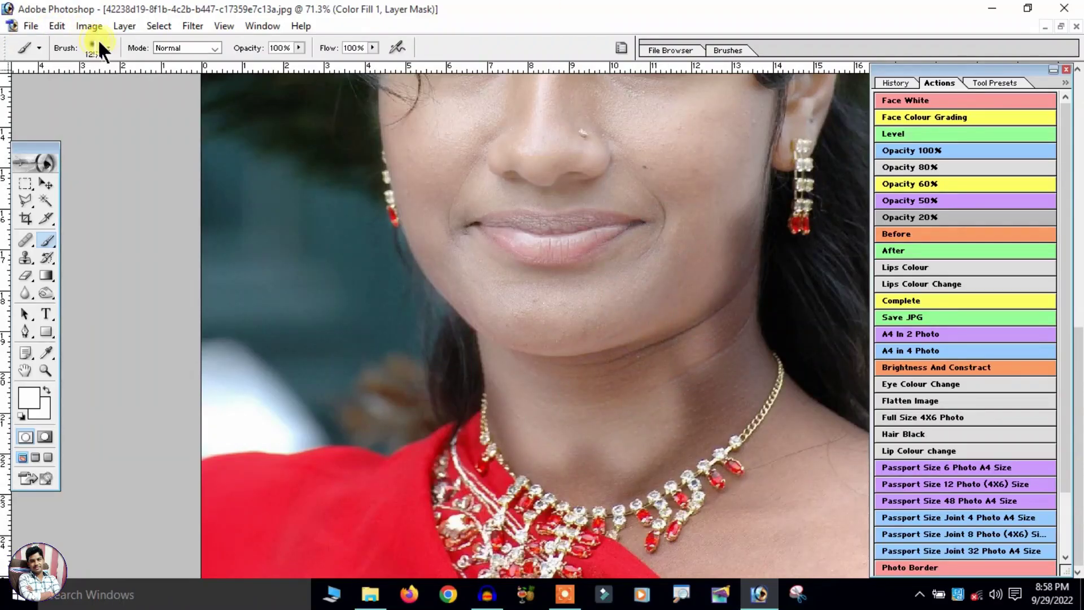
click(108, 48)
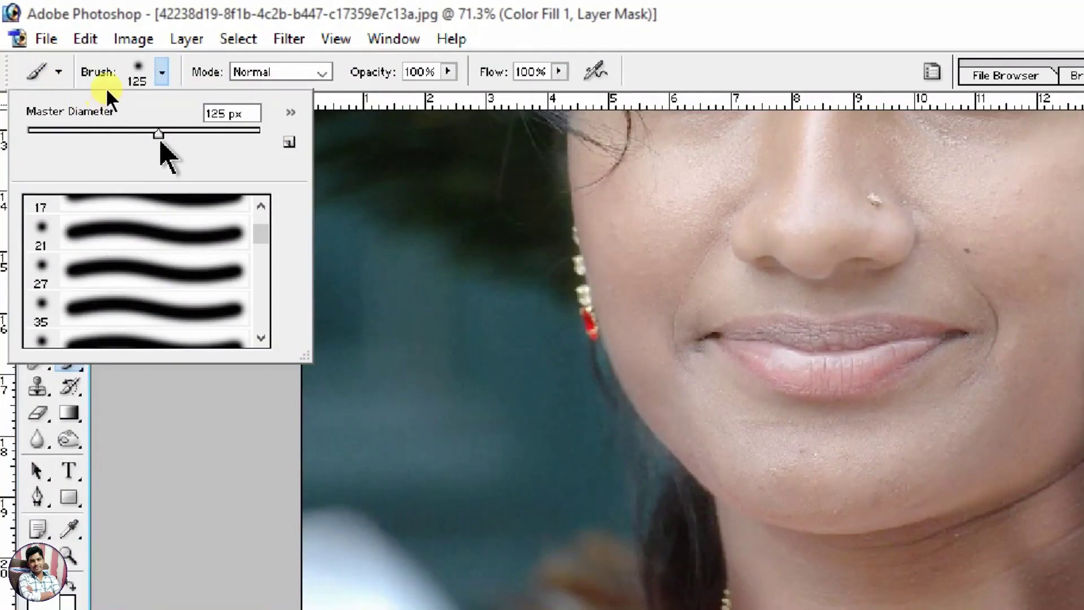
mouse_move(158, 134)
mouse_down()
mouse_move(248, 134)
mouse_move(168, 133)
mouse_up()
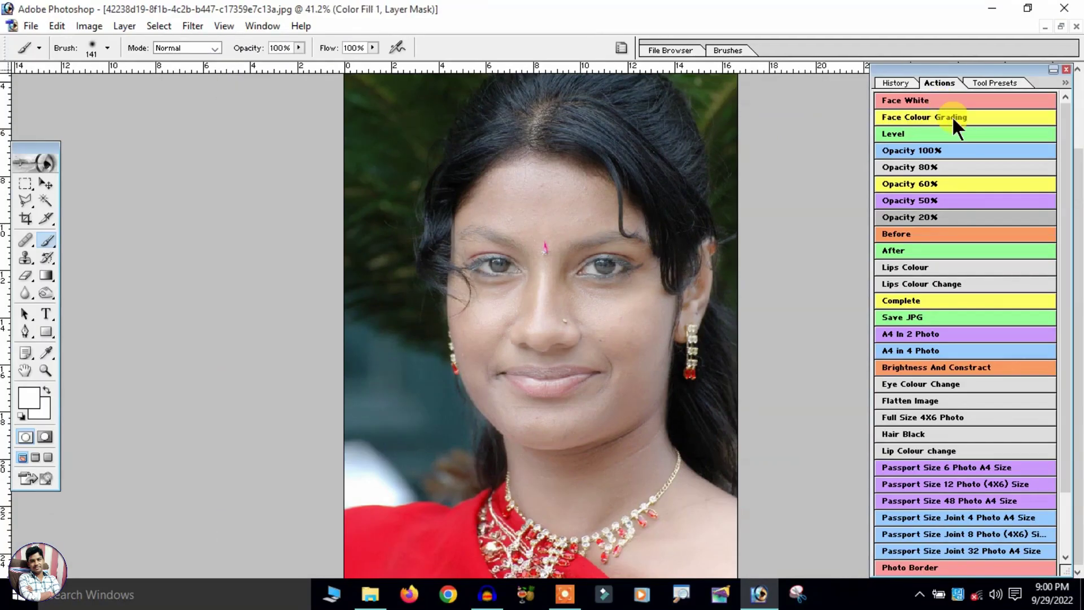
click(952, 116)
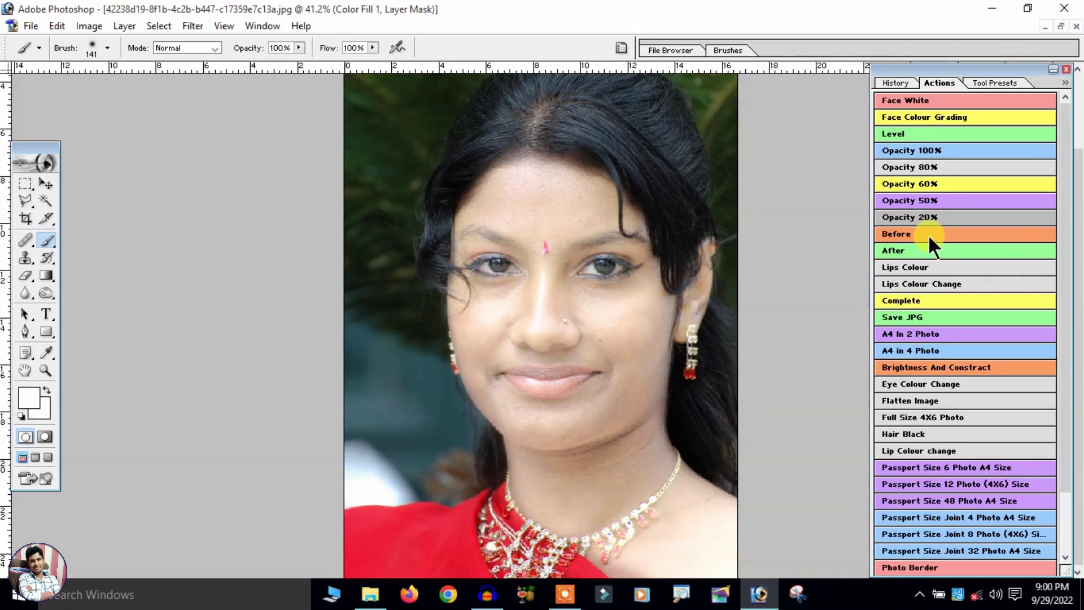
click(928, 235)
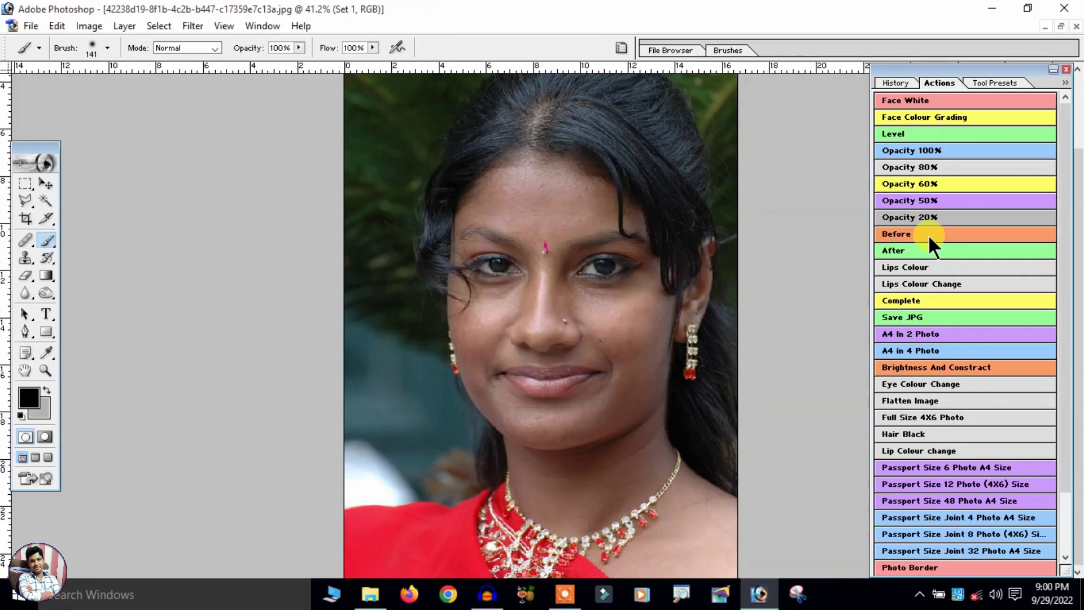
click(925, 245)
click(913, 246)
click(916, 232)
click(921, 248)
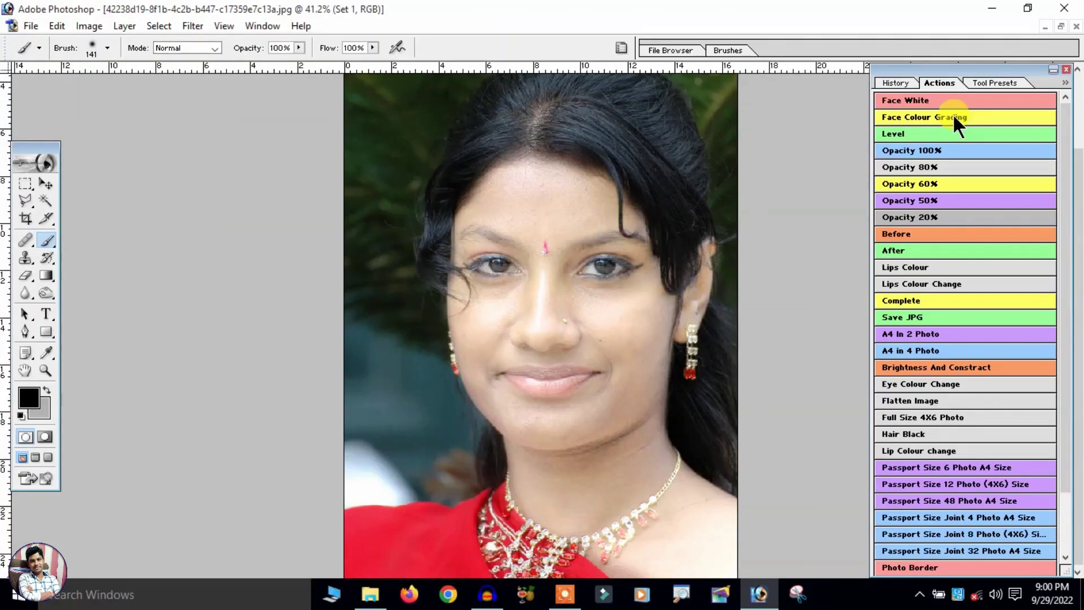
Step: Run the Face Colour Grading action on the portrait
click(954, 117)
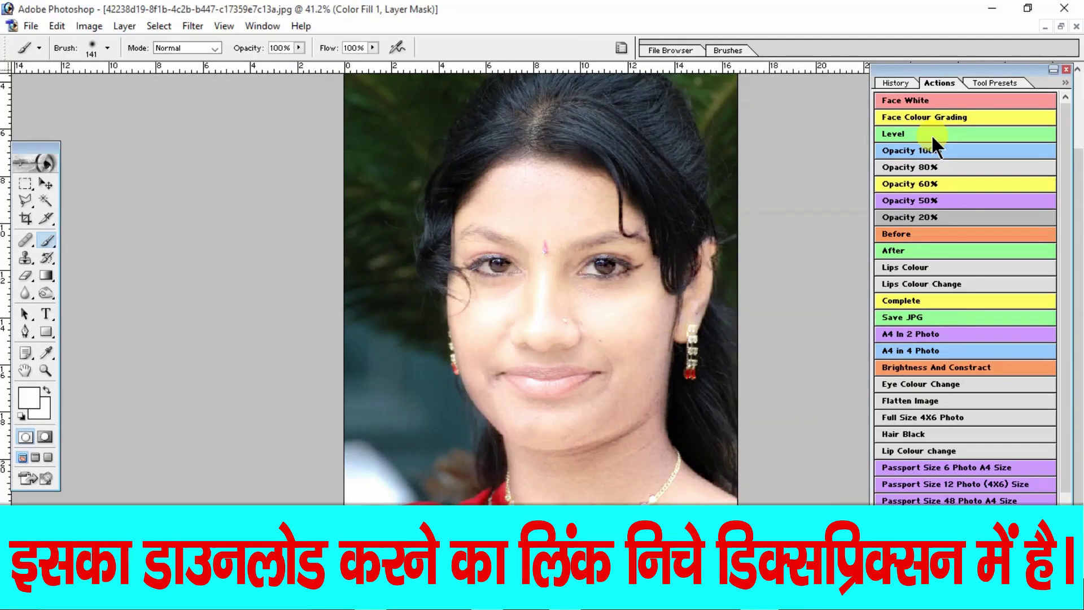
Step: Run the Level action and set input levels to 20, 1.42 and 221
click(932, 136)
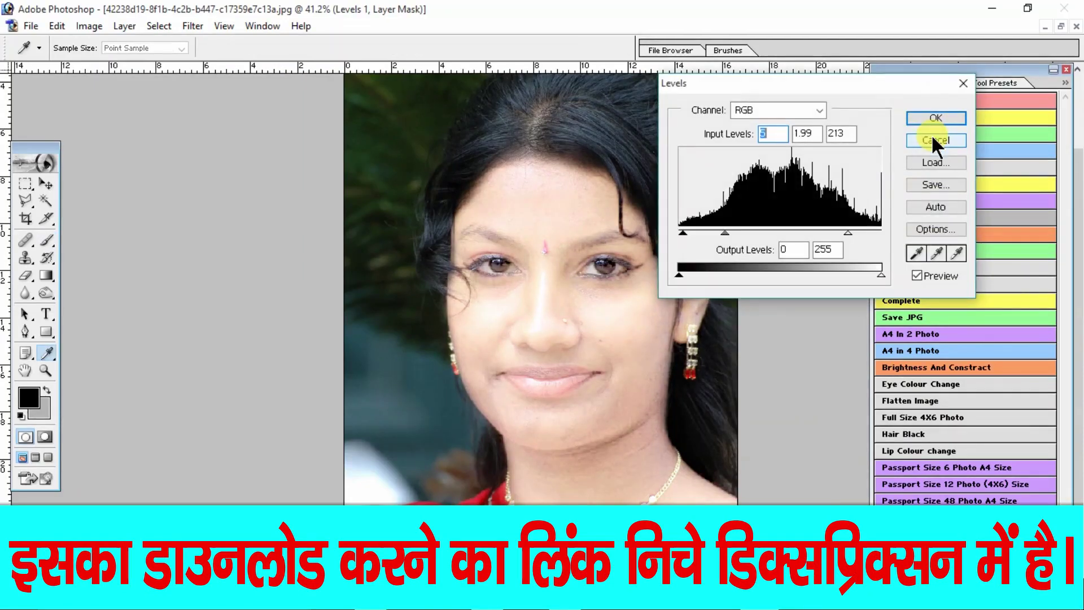
drag(831, 84, 866, 87)
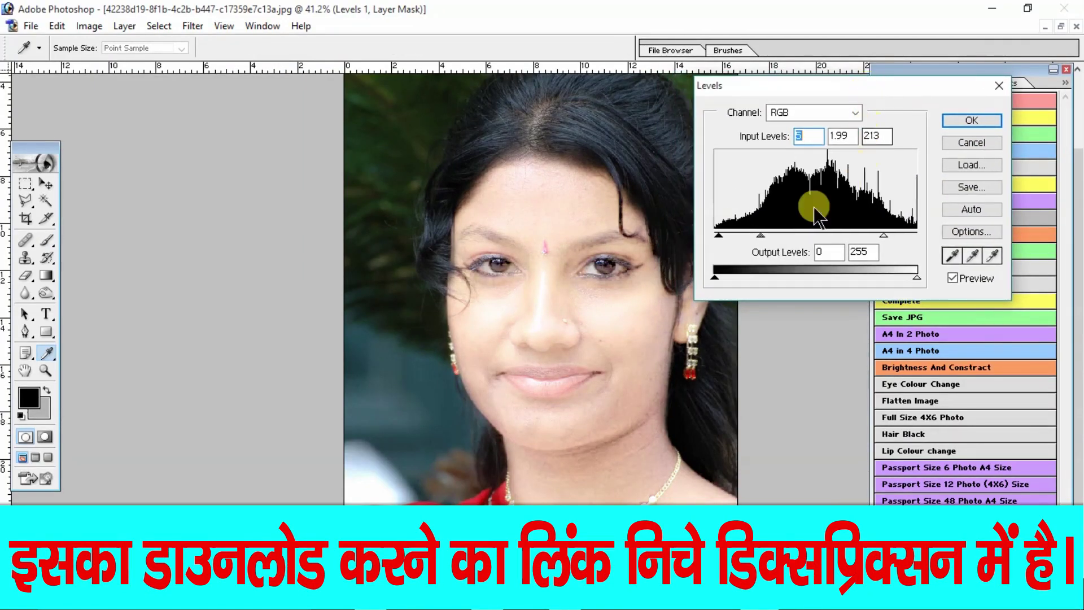
drag(888, 230, 891, 232)
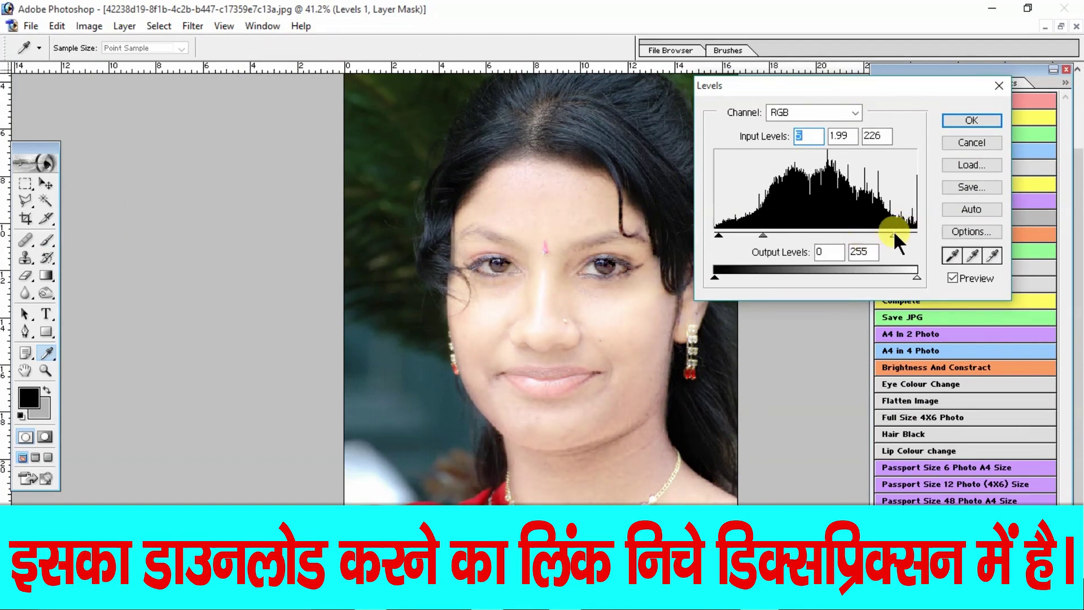
mouse_move(761, 235)
mouse_down()
mouse_move(816, 228)
mouse_move(782, 229)
mouse_up()
mouse_move(718, 234)
mouse_down()
mouse_move(741, 233)
mouse_move(729, 234)
mouse_up()
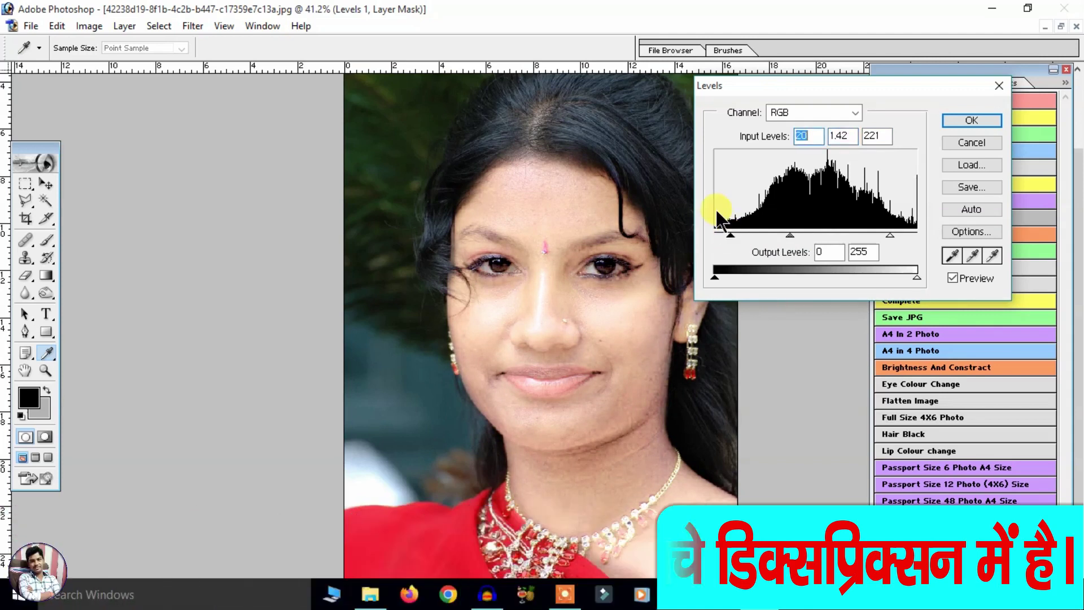
click(948, 118)
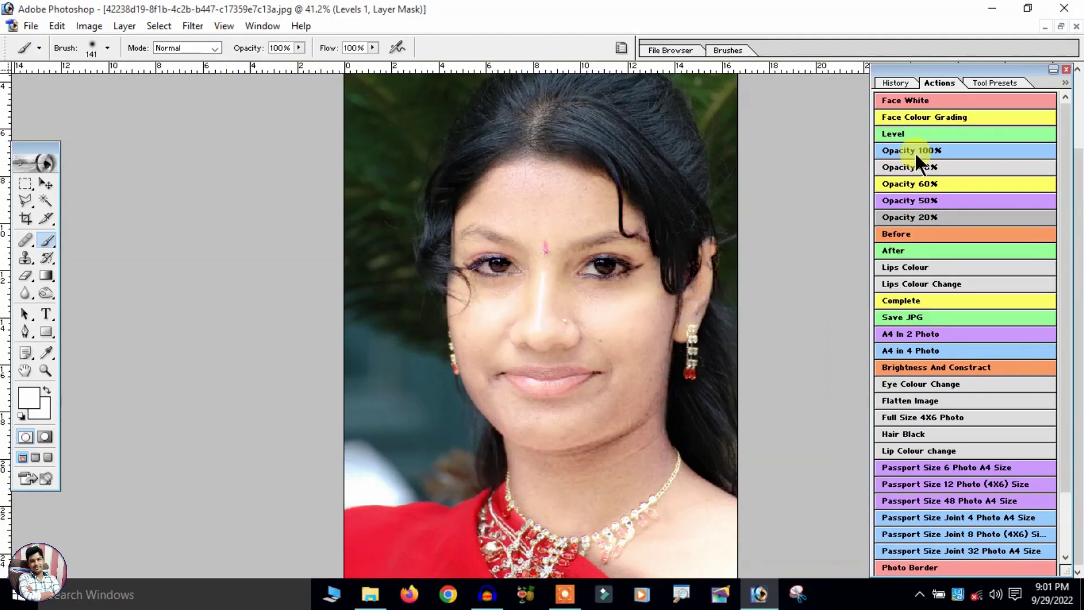
click(939, 200)
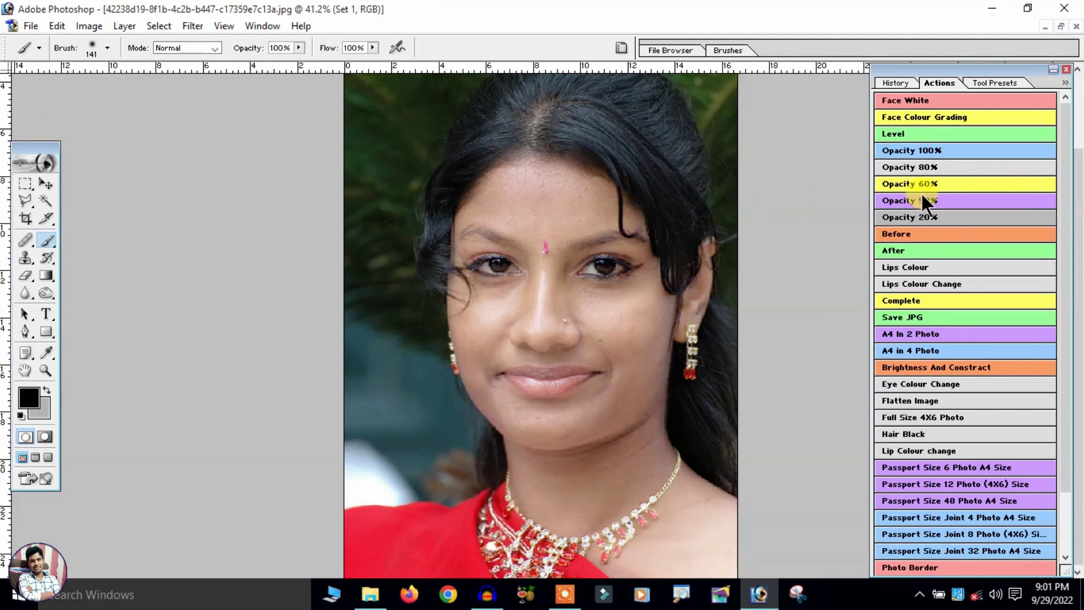
click(924, 168)
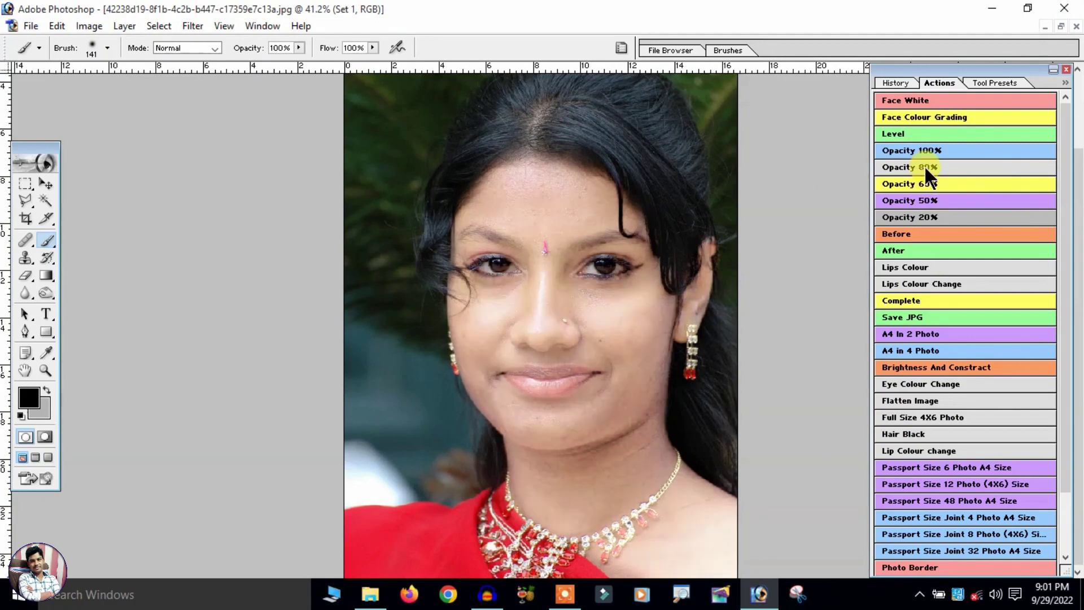
click(923, 151)
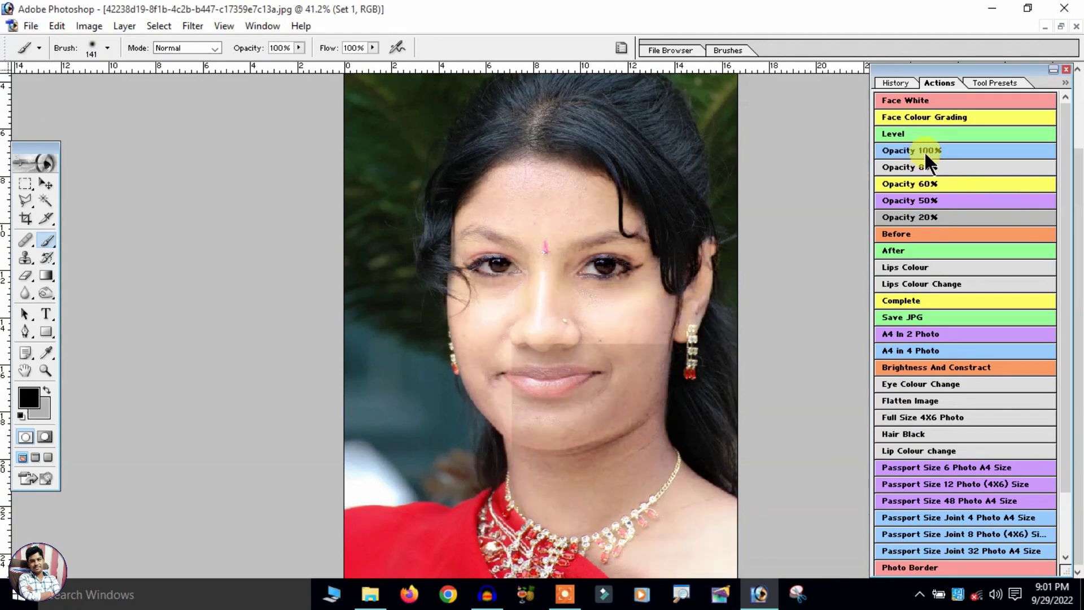
click(923, 216)
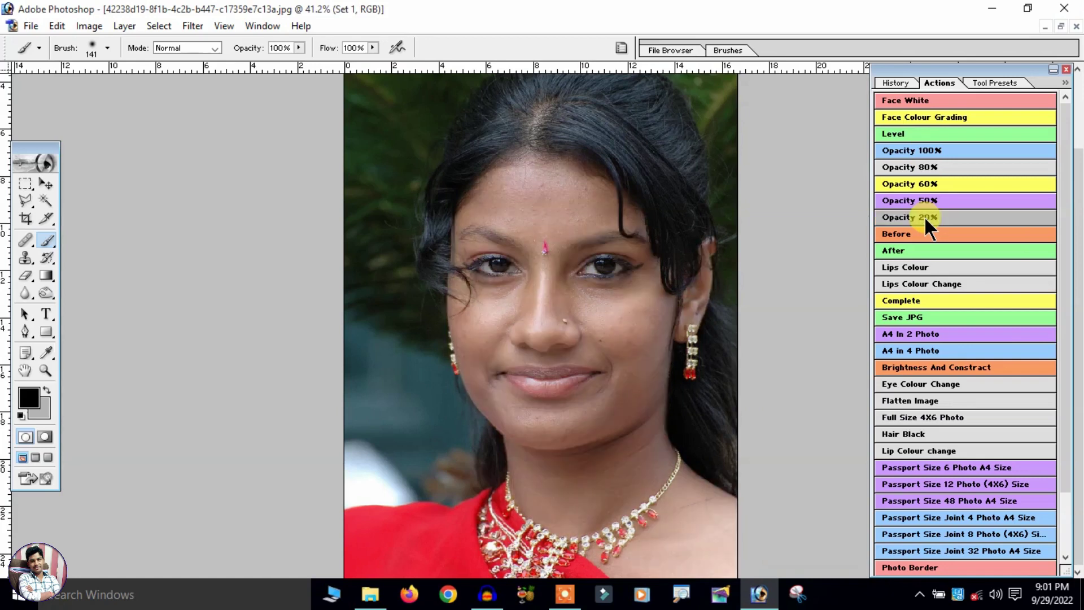
click(919, 219)
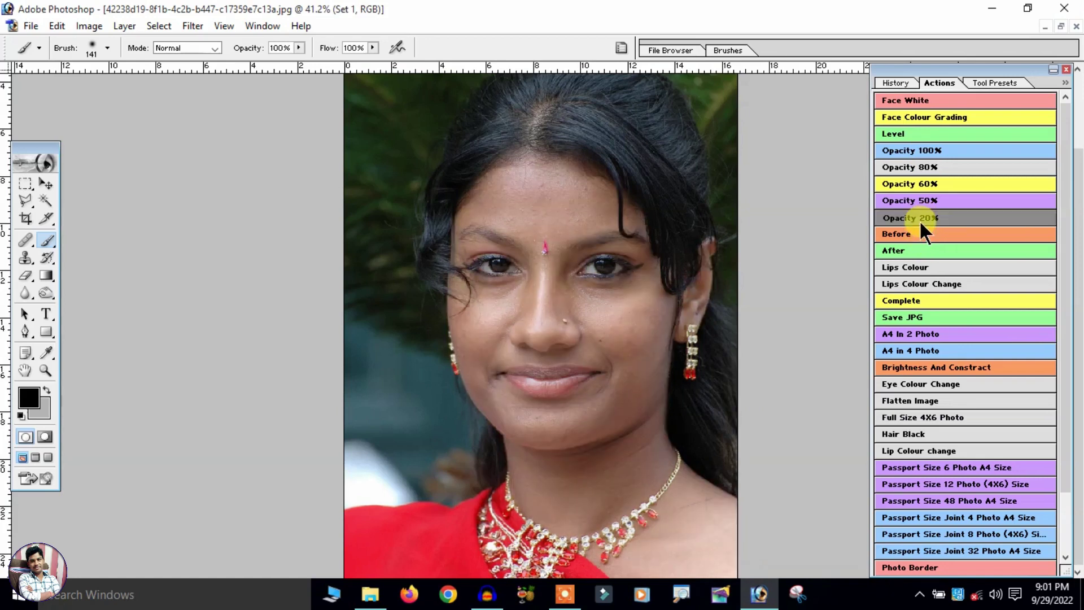
click(914, 231)
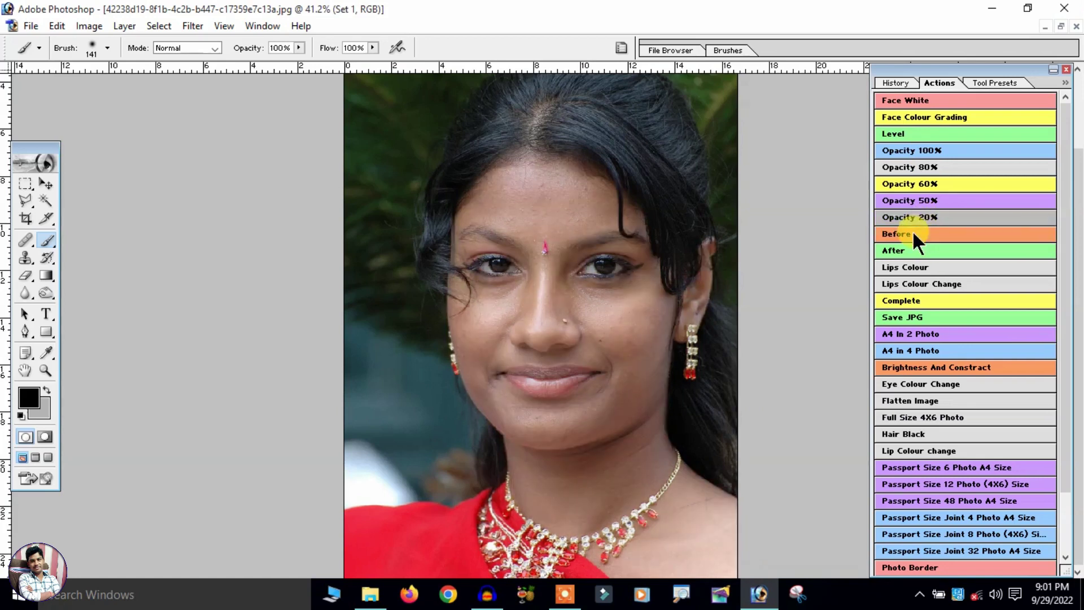
click(917, 253)
click(919, 199)
click(916, 234)
click(914, 248)
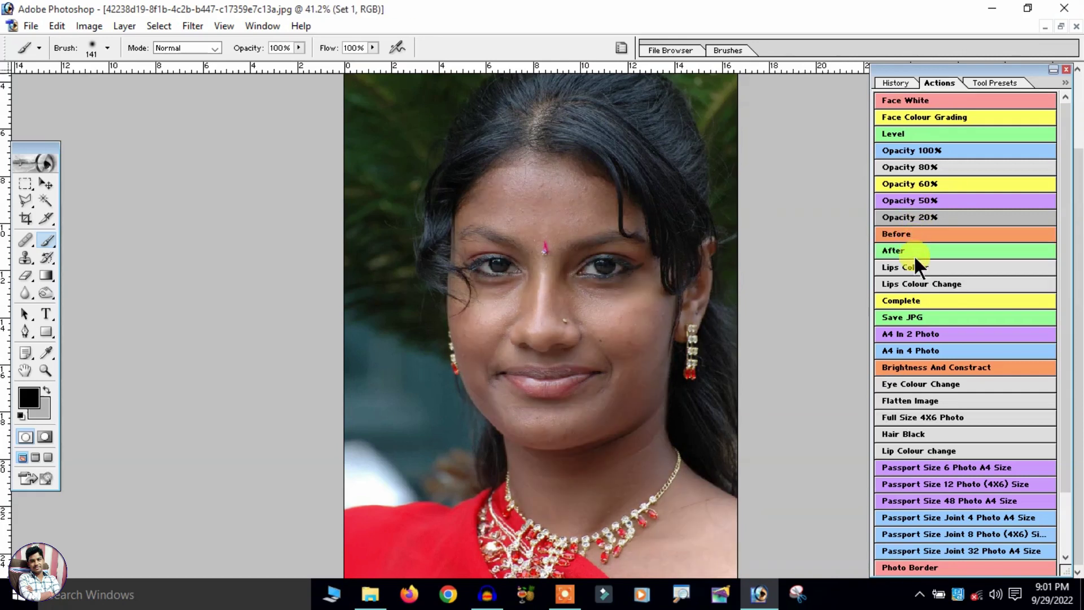
click(907, 252)
click(927, 151)
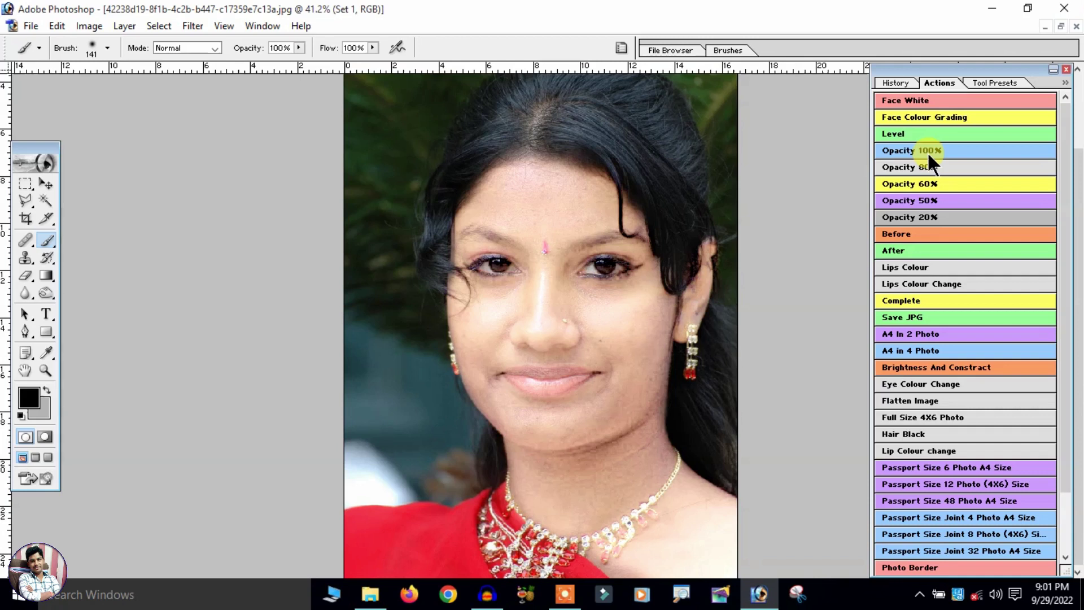
scroll(965, 259, down, 2)
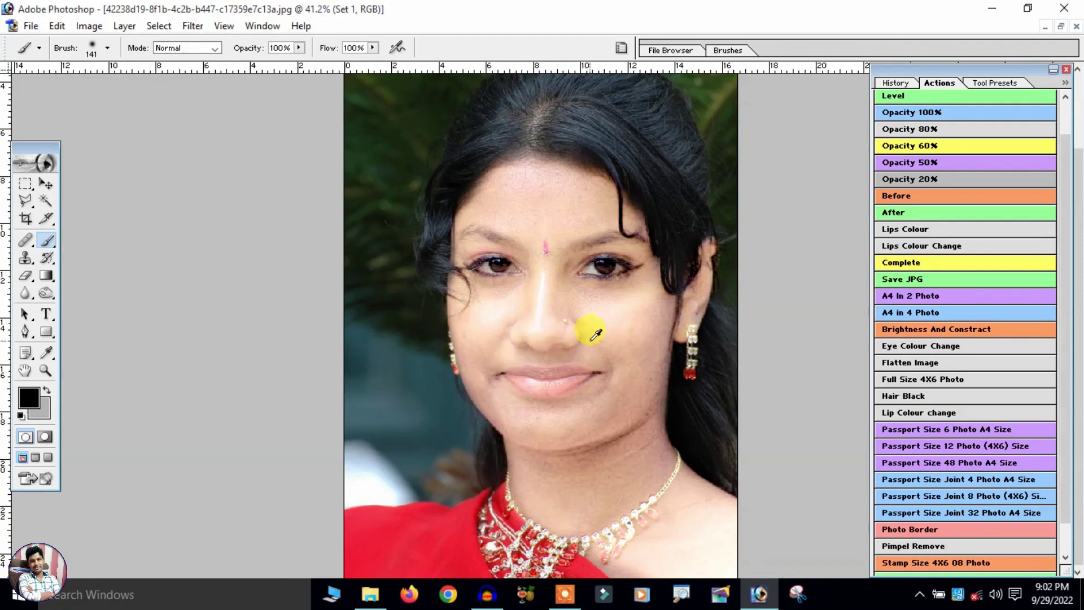
alt+scroll(592, 328, up, 2)
scroll(666, 395, down, 5)
scroll(706, 187, down, 2)
alt+scroll(730, 247, up, 1)
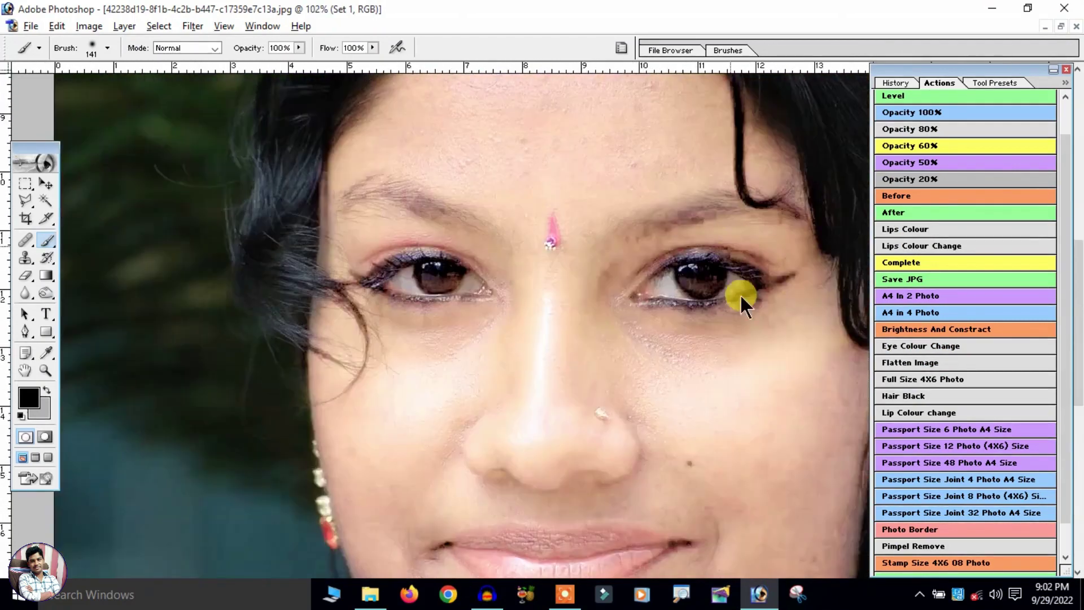
scroll(734, 291, down, 4)
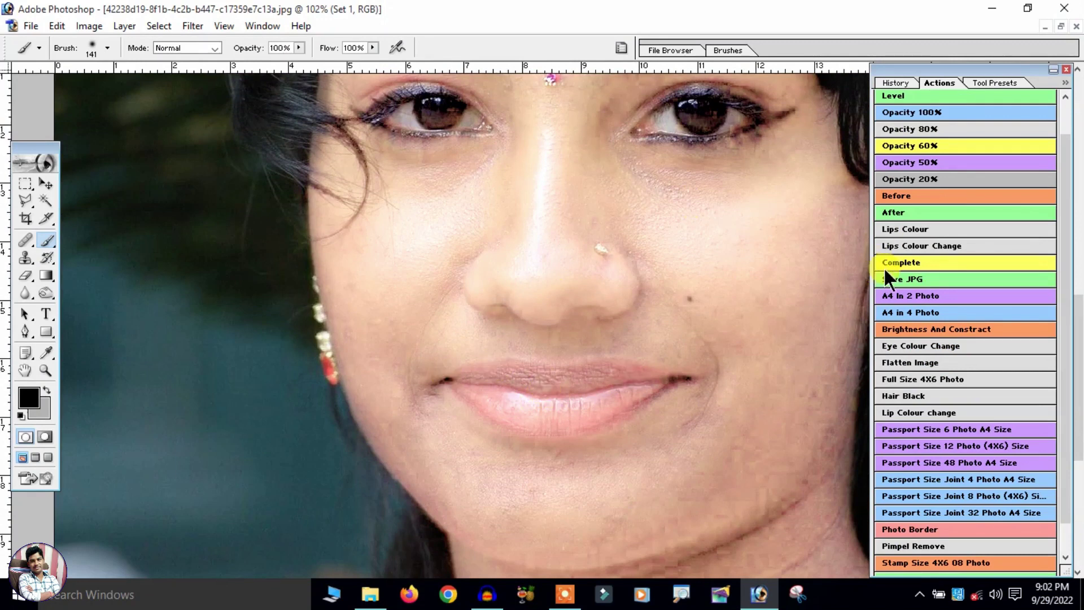
Step: Run the Lips Colour action and paint red over the lower and upper lip
click(913, 229)
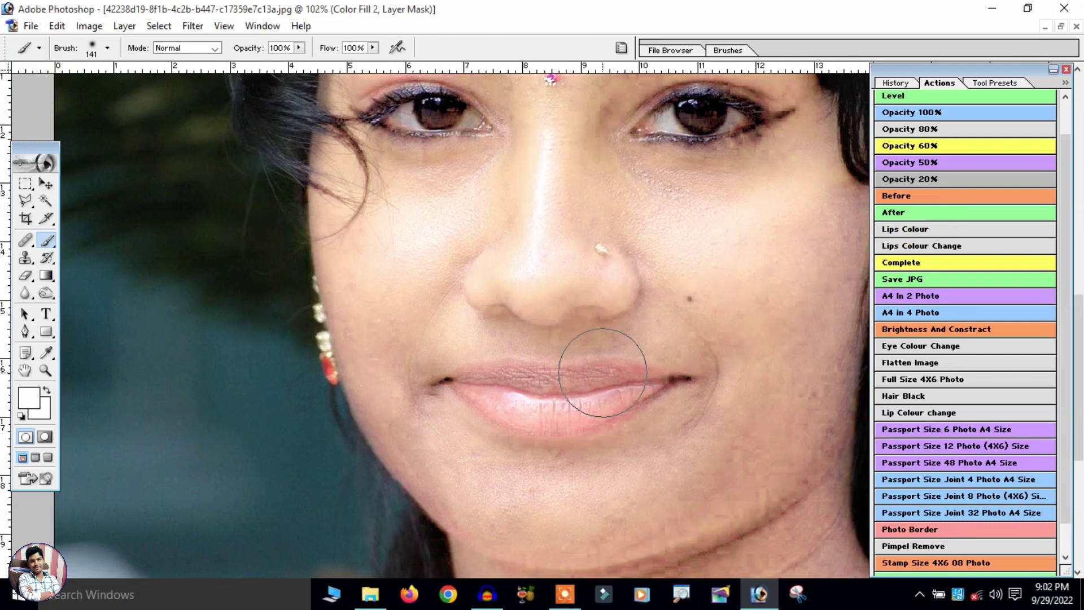
mouse_move(561, 374)
mouse_down()
mouse_move(597, 415)
mouse_move(574, 319)
mouse_up()
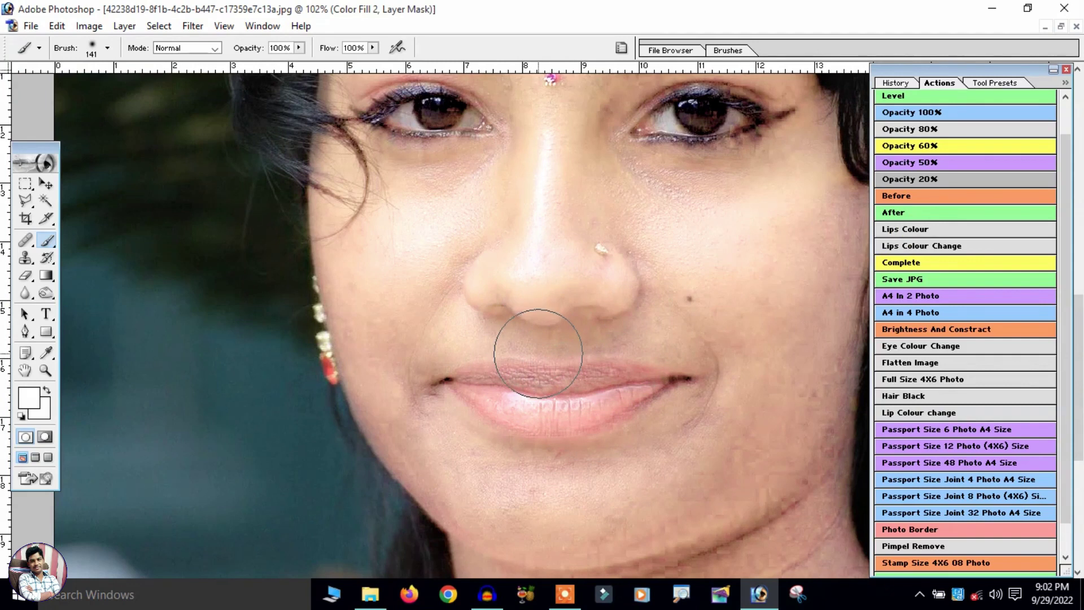
key(bracketleft)
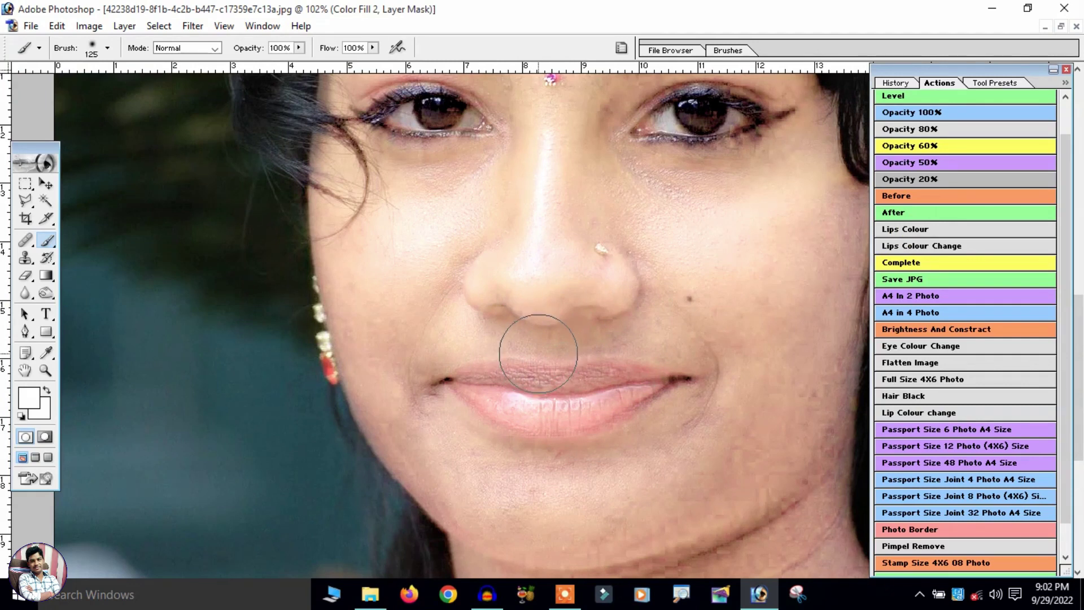
key(bracketleft)
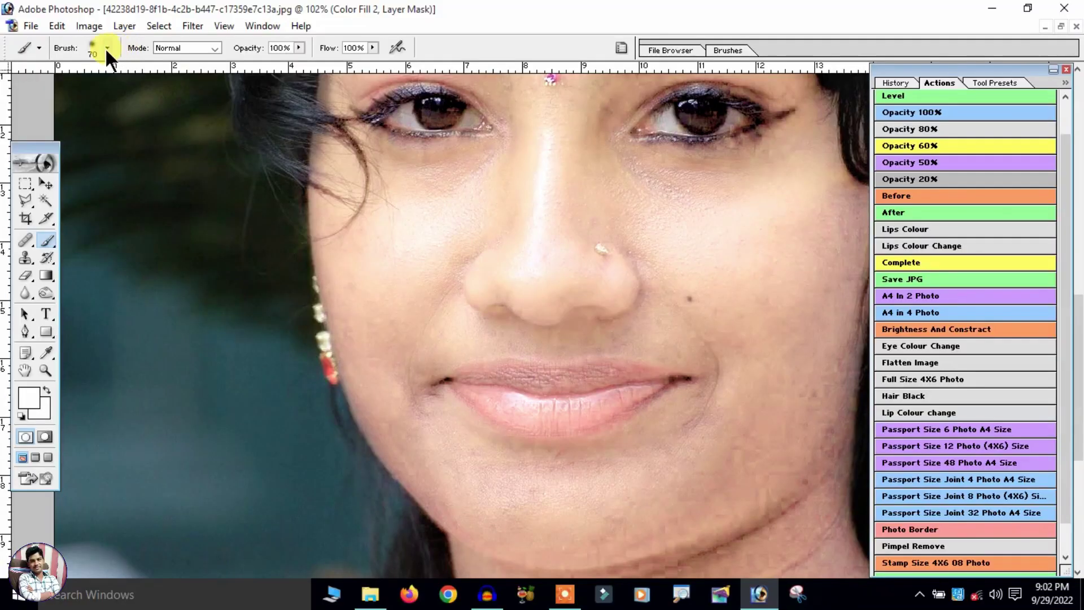
click(107, 48)
drag(85, 87, 68, 103)
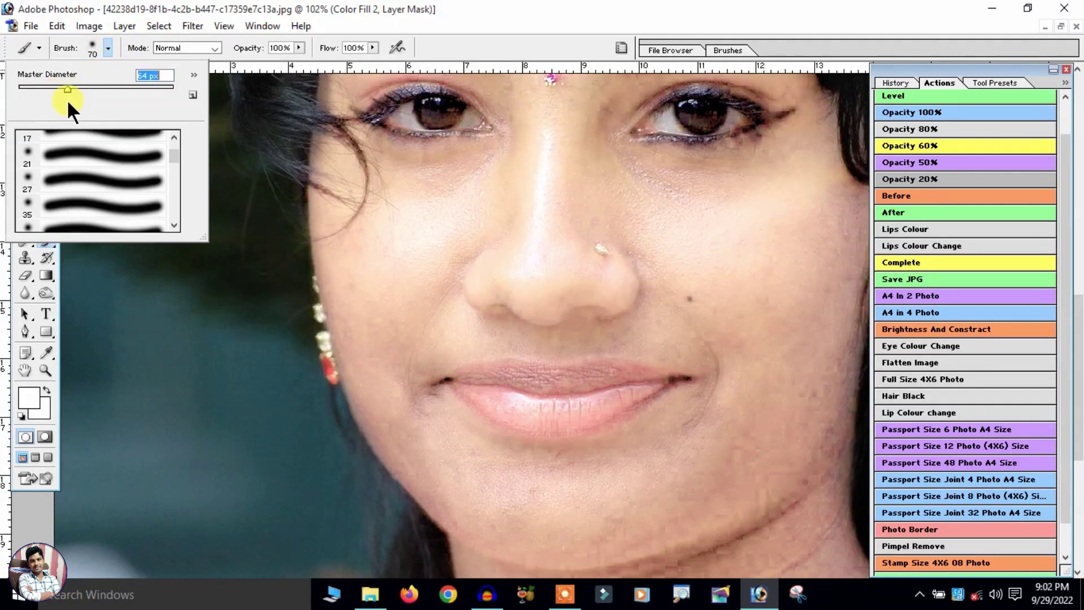
click(551, 377)
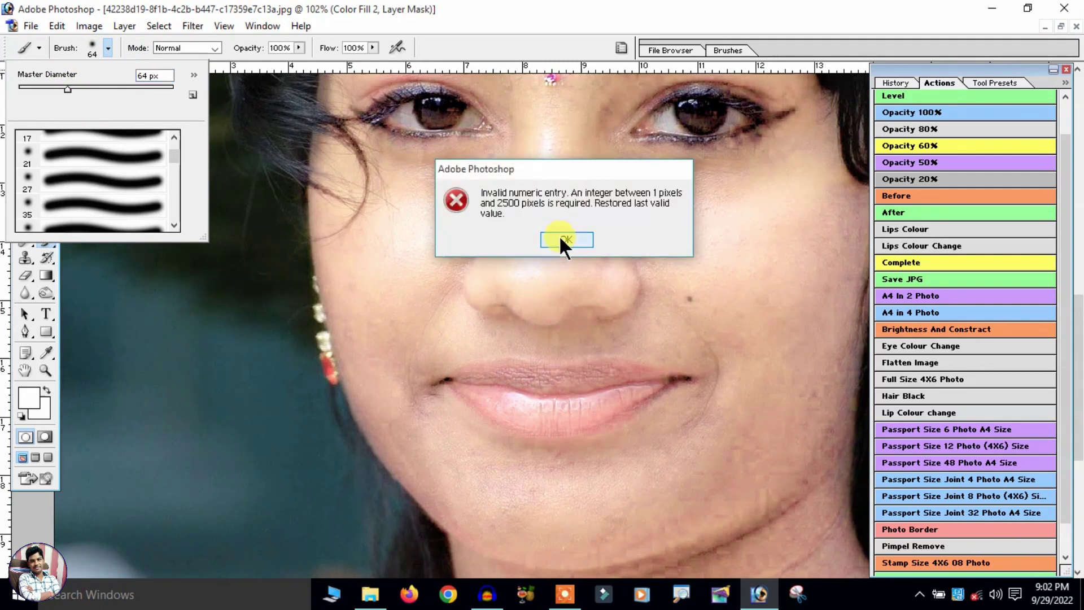
click(561, 238)
drag(551, 387, 511, 387)
Step: Repaint both lips red with a smaller brush and fit the portrait on screen
key(m)
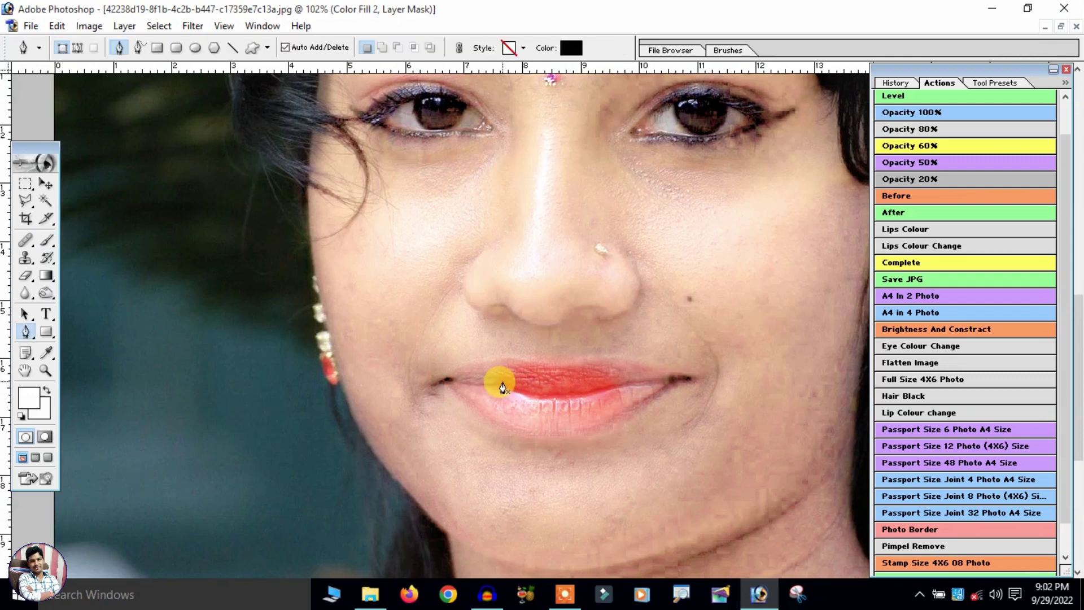
click(56, 239)
scroll(544, 370, up, 2)
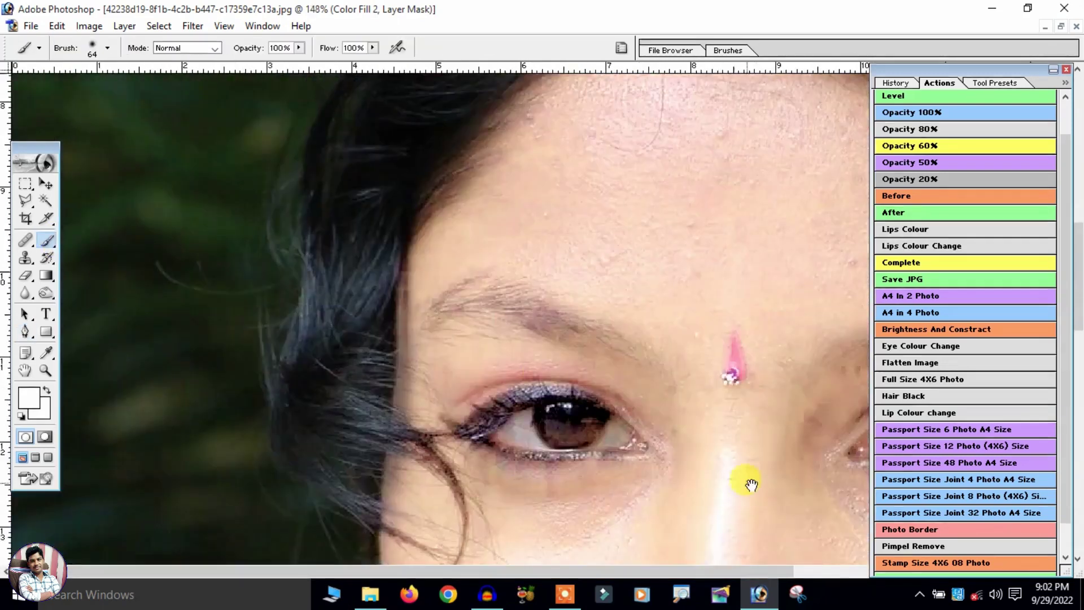
scroll(749, 483, down, 3)
drag(440, 312, 323, 380)
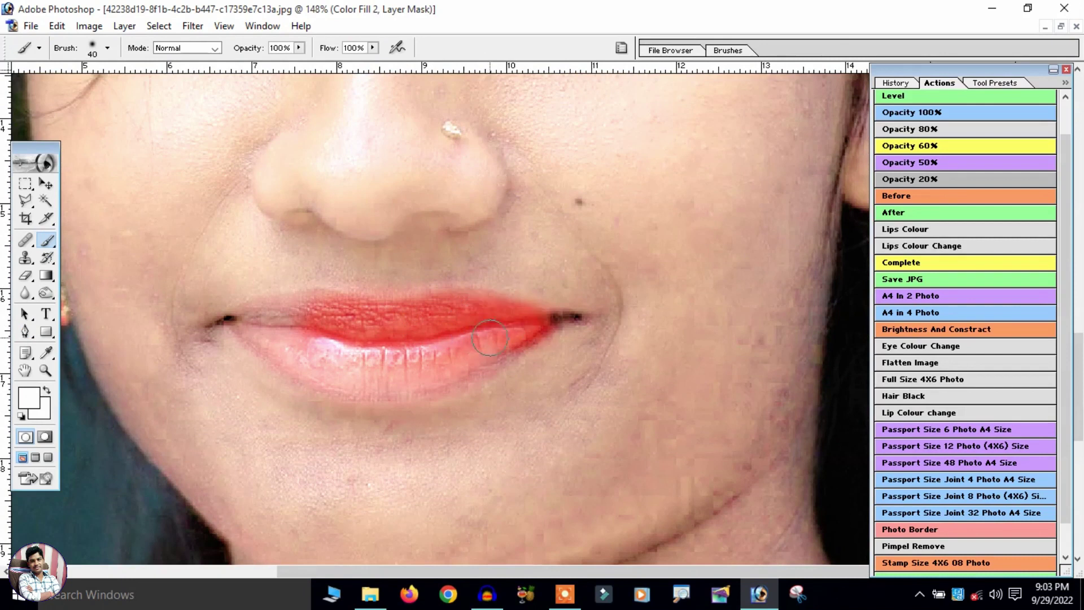
key(bracketleft)
key(bracketleft)
key(bracketleft)
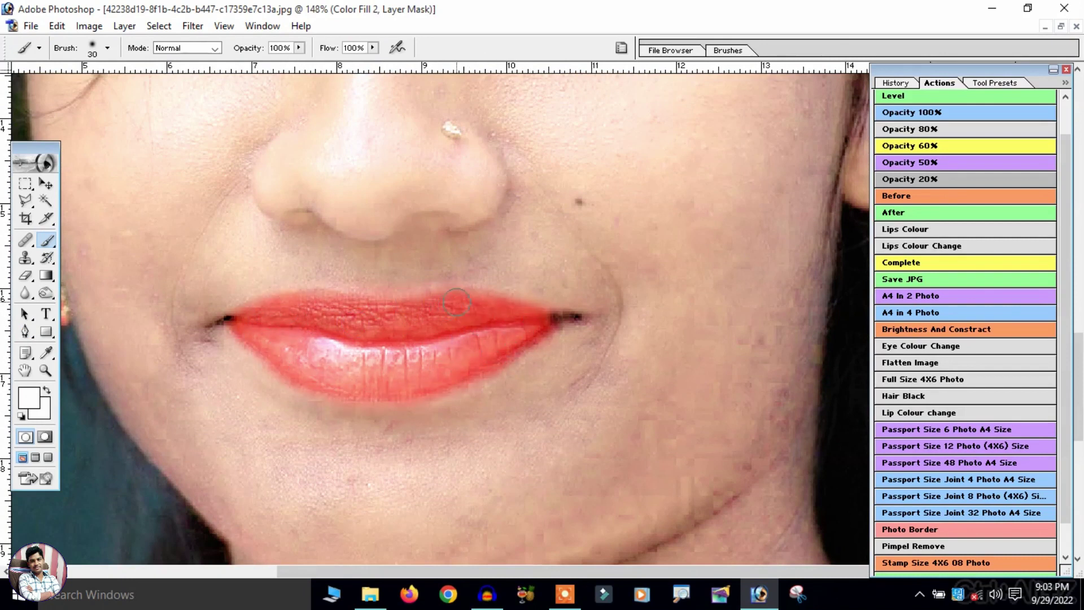
key(ctrl+0)
scroll(473, 255, up, 2)
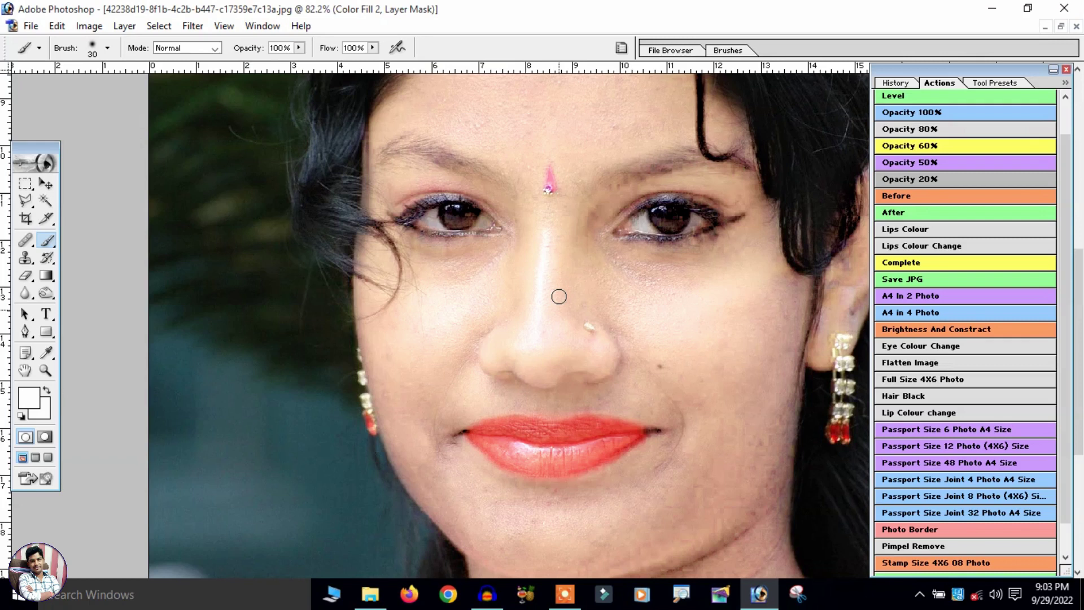
ctrl+click(559, 296)
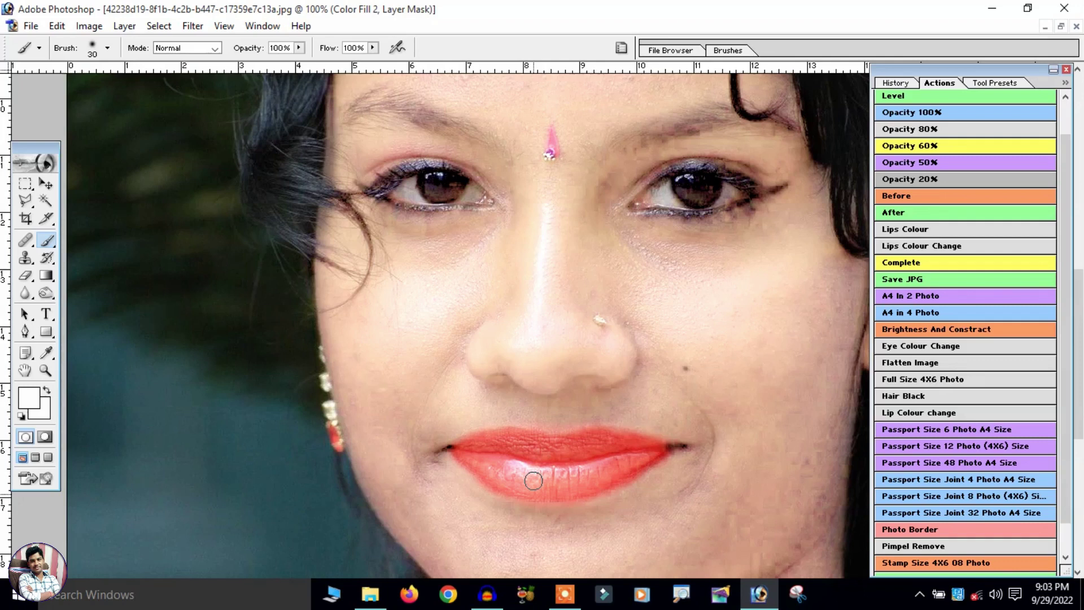
drag(556, 422, 604, 425)
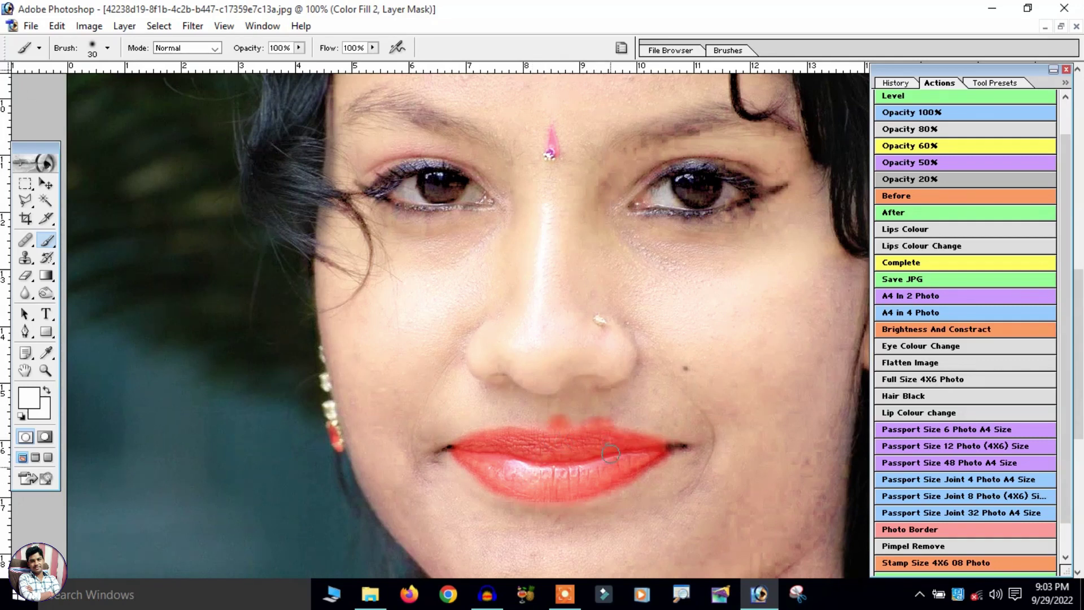
key(ctrl+z)
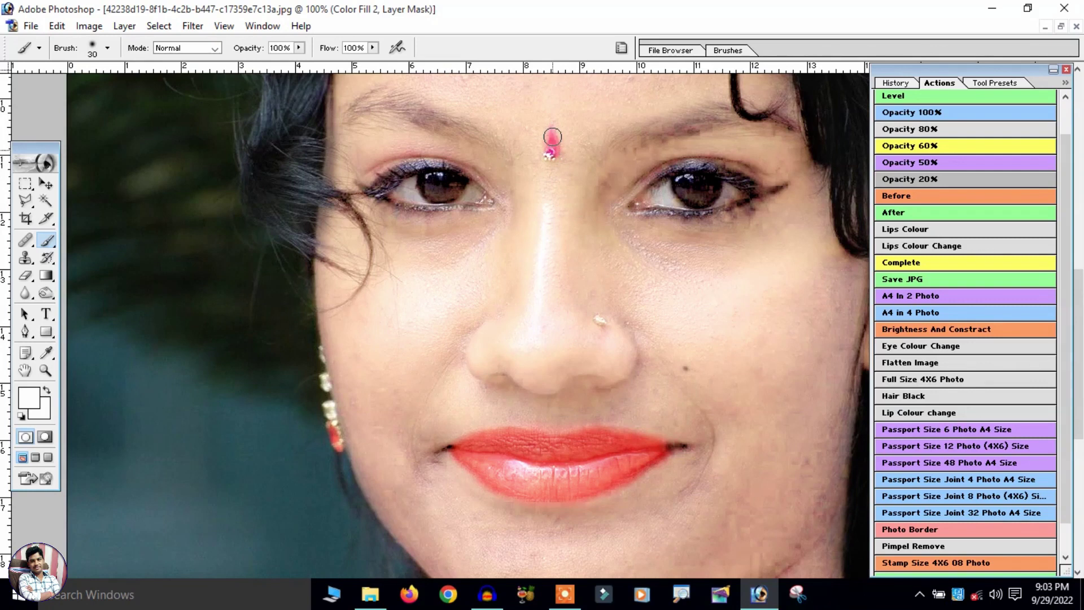
key(ctrl+0)
scroll(598, 228, up, 2)
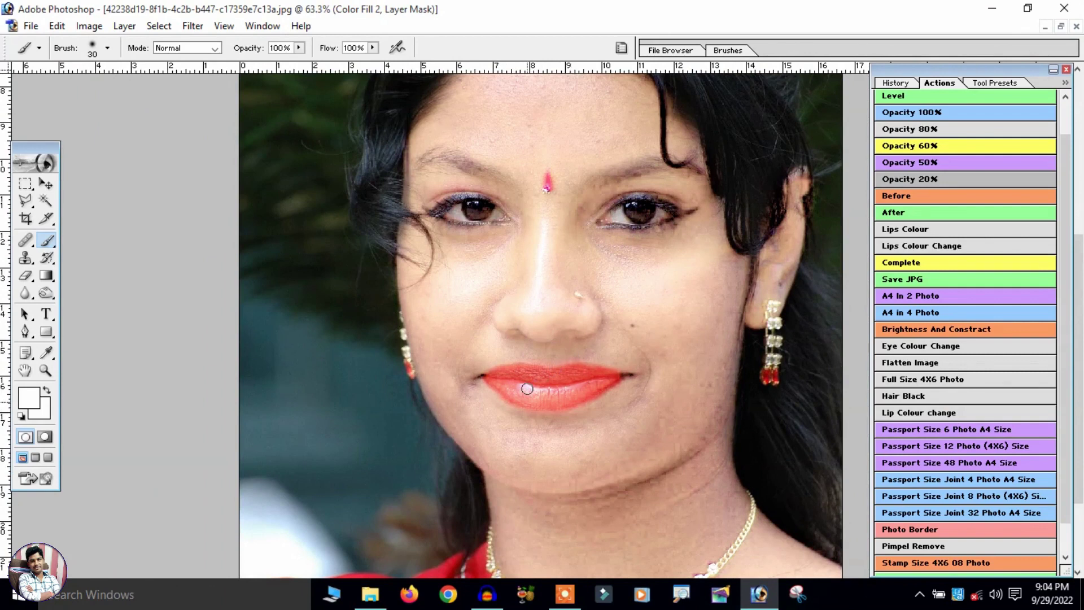
scroll(564, 367, down, 2)
scroll(605, 351, up, 2)
scroll(649, 339, down, 1)
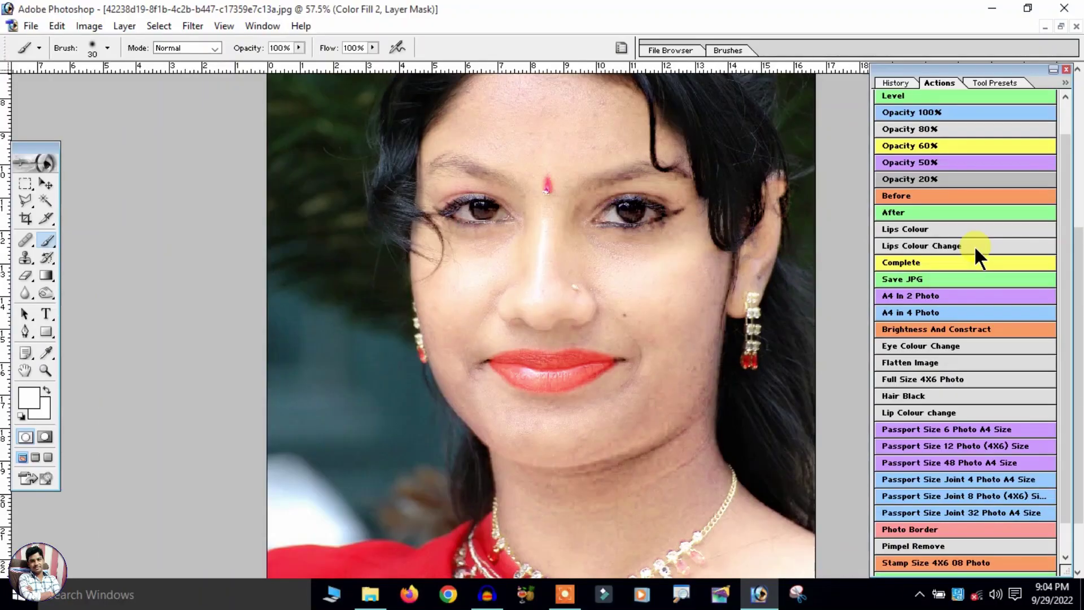
Step: Try magenta lips with Lips Colour Change, then revert to red via Before
click(974, 248)
click(813, 159)
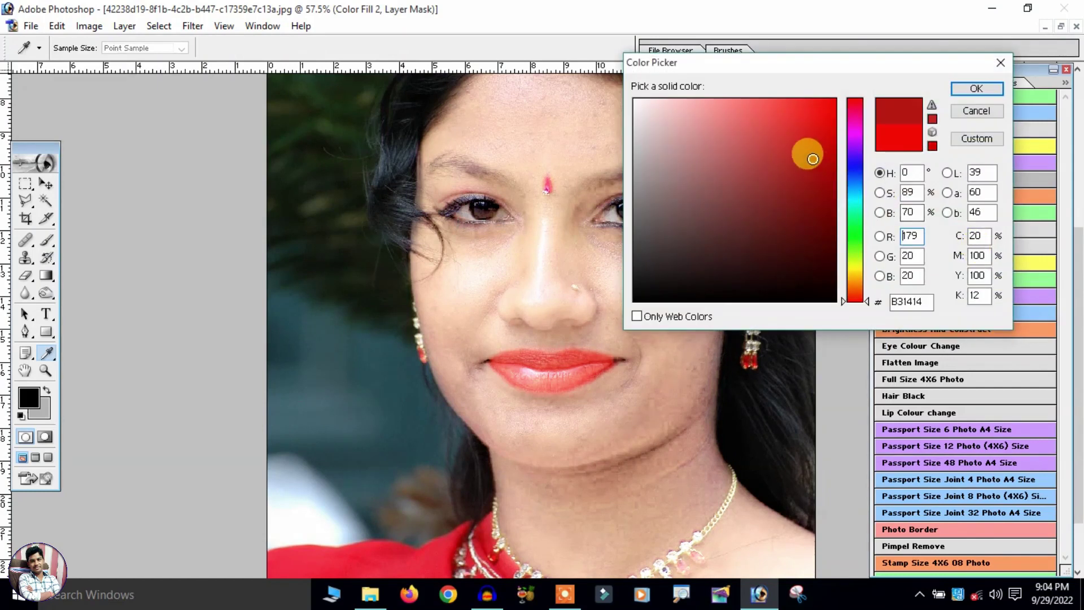
mouse_move(853, 164)
mouse_down()
mouse_move(854, 109)
mouse_move(856, 130)
mouse_move(838, 90)
mouse_up()
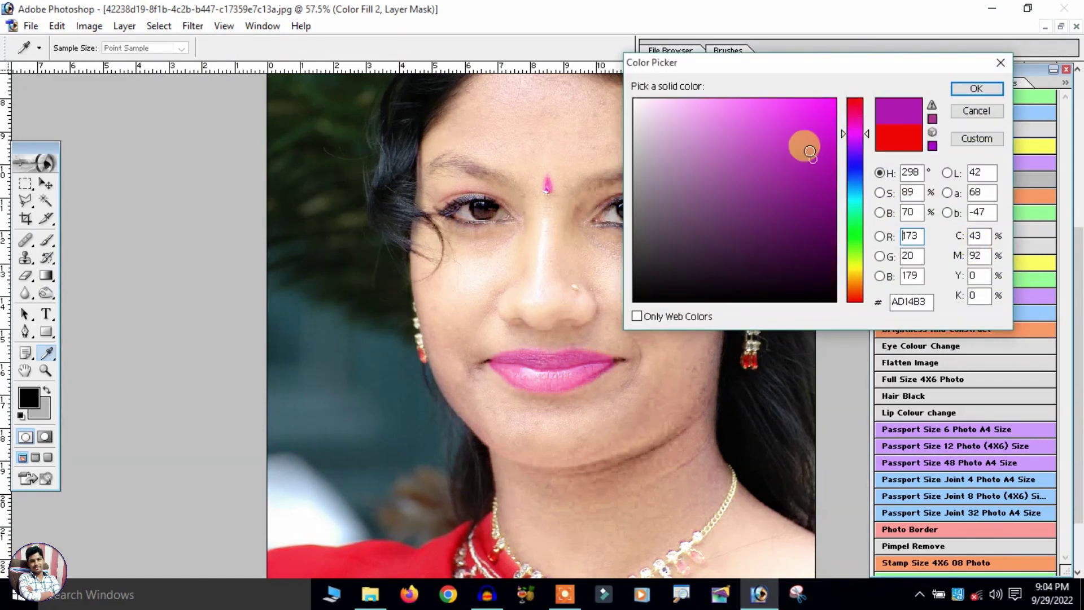
click(967, 88)
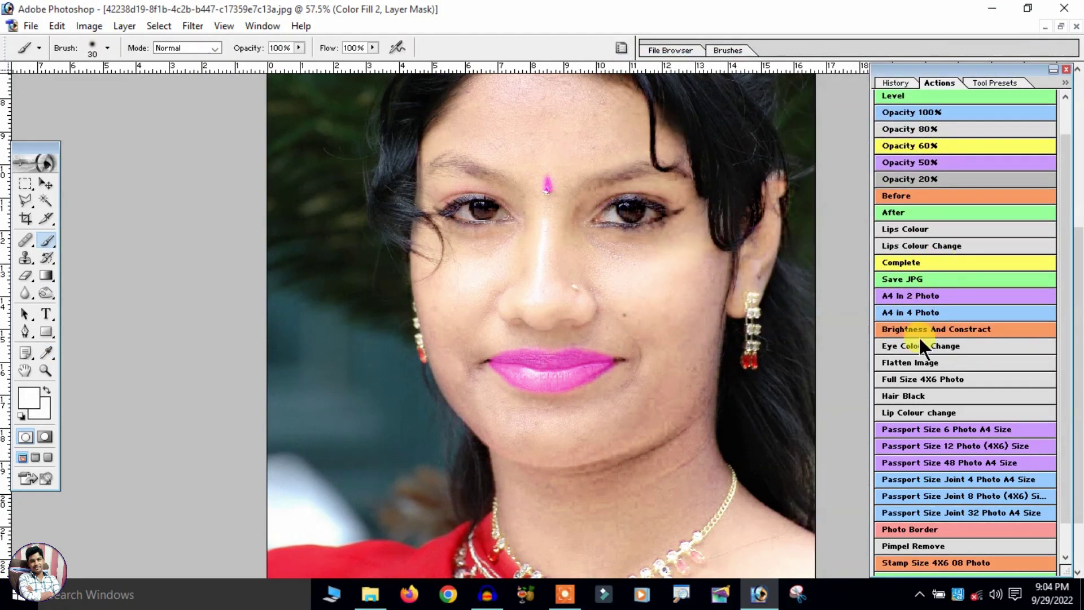
click(920, 263)
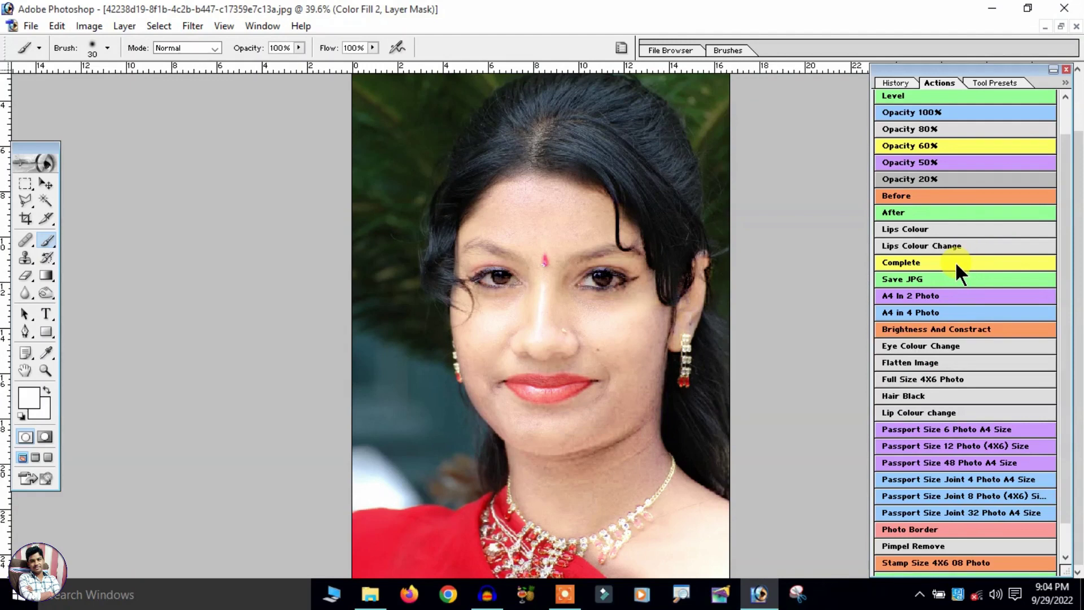
Step: Flatten the portrait with the Complete action and run Save JPG
click(956, 263)
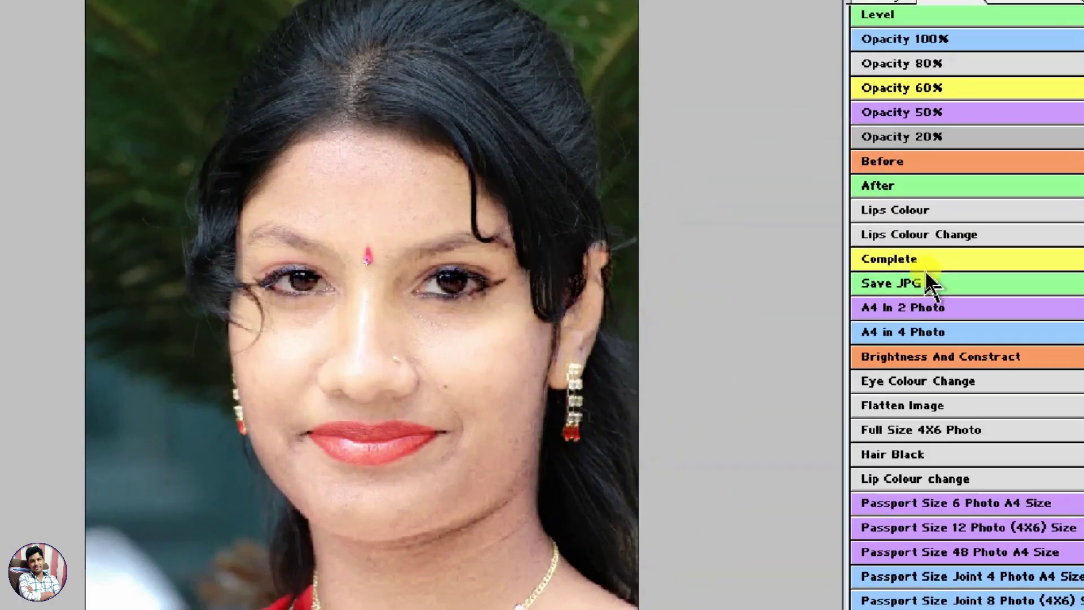
click(913, 279)
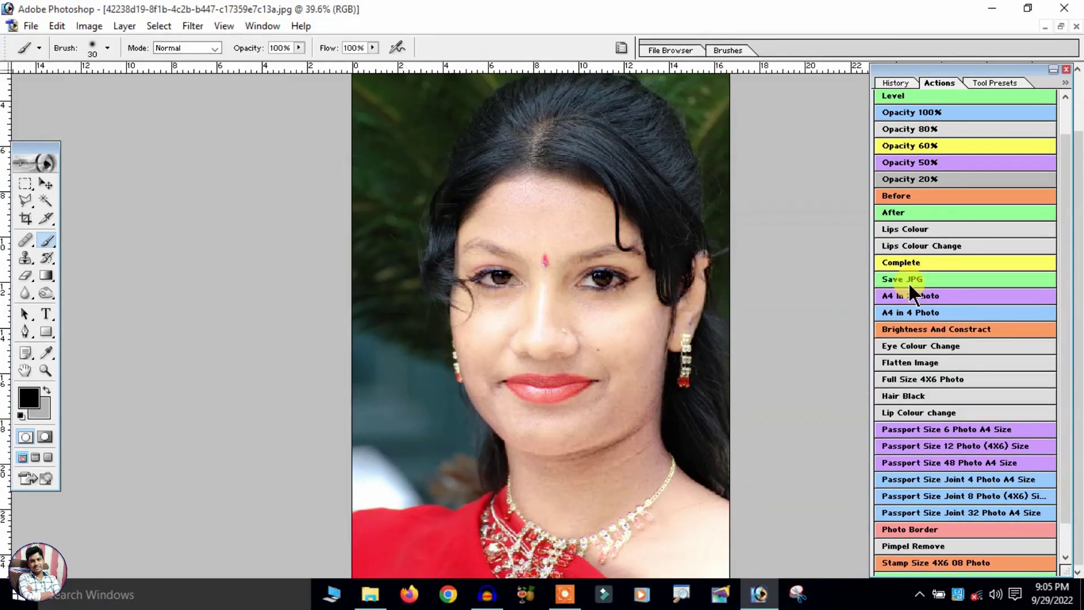
click(908, 283)
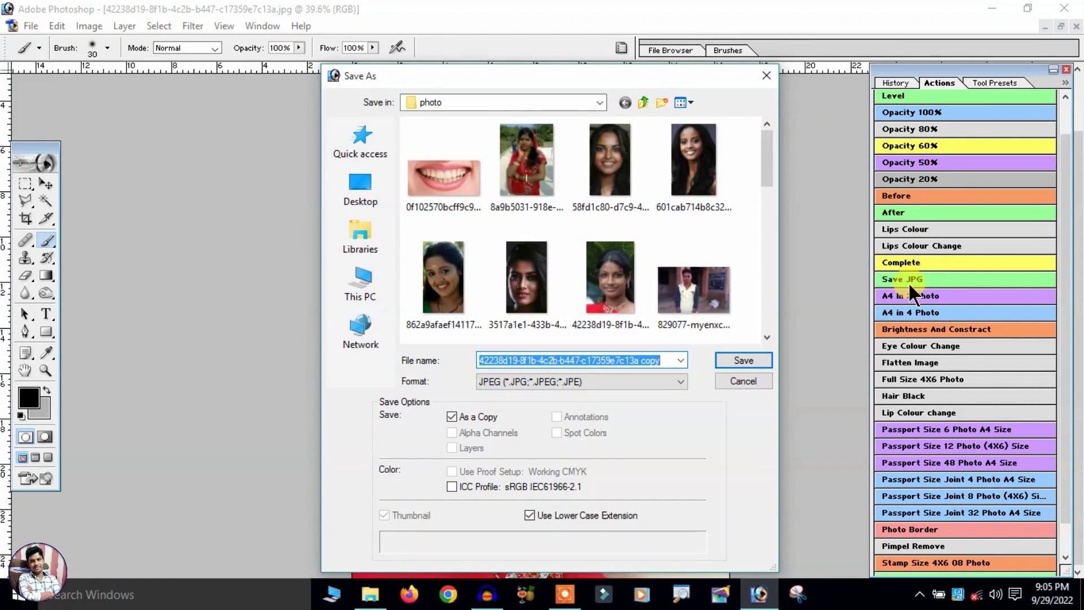
Step: Choose the Desktop as save location with JPEG as the format
click(359, 184)
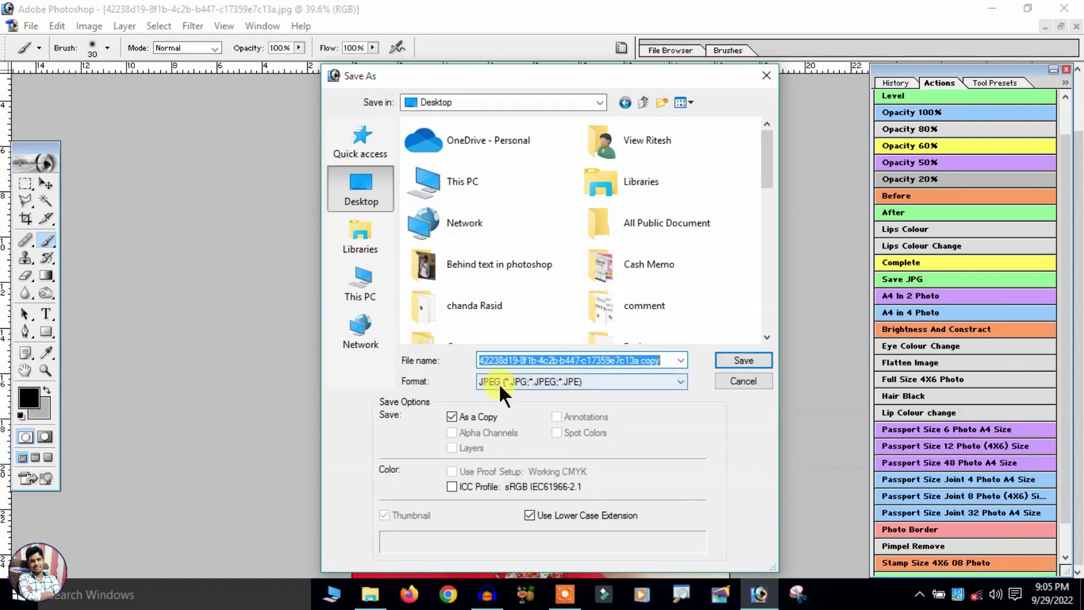
click(499, 383)
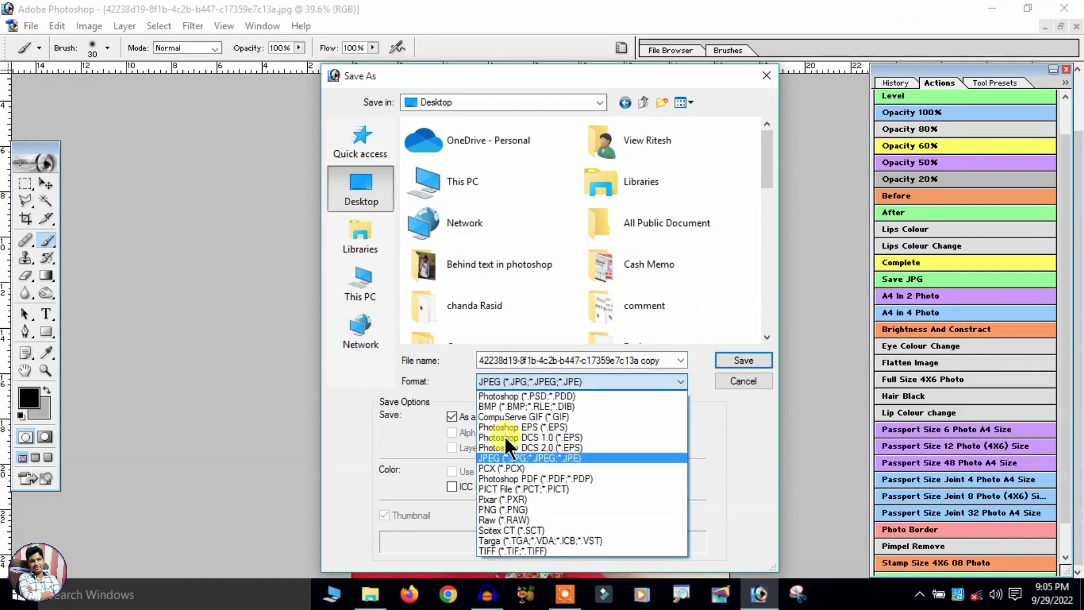
click(517, 457)
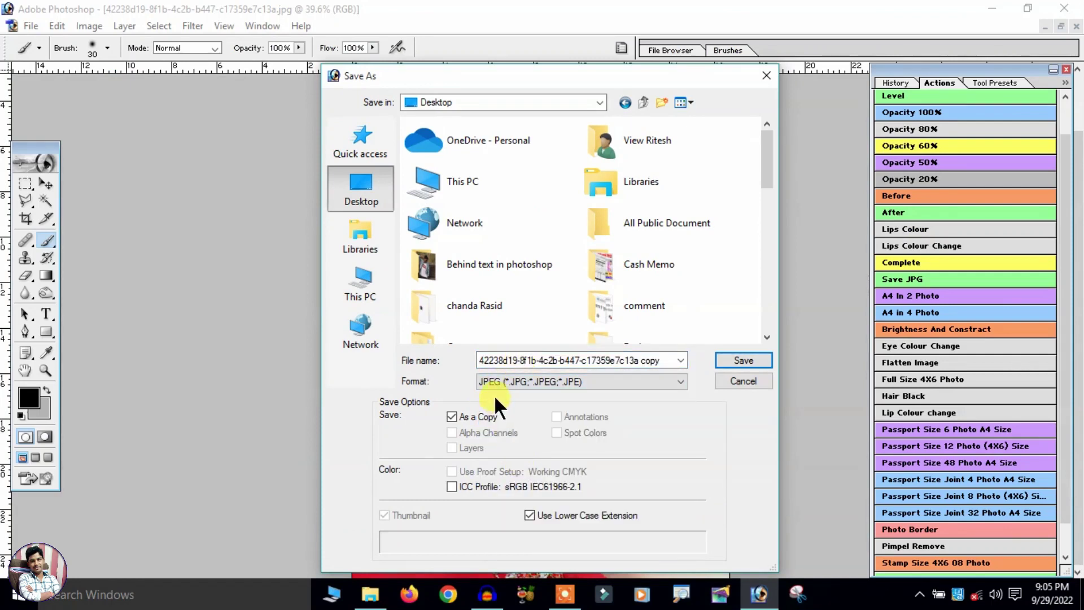
click(503, 379)
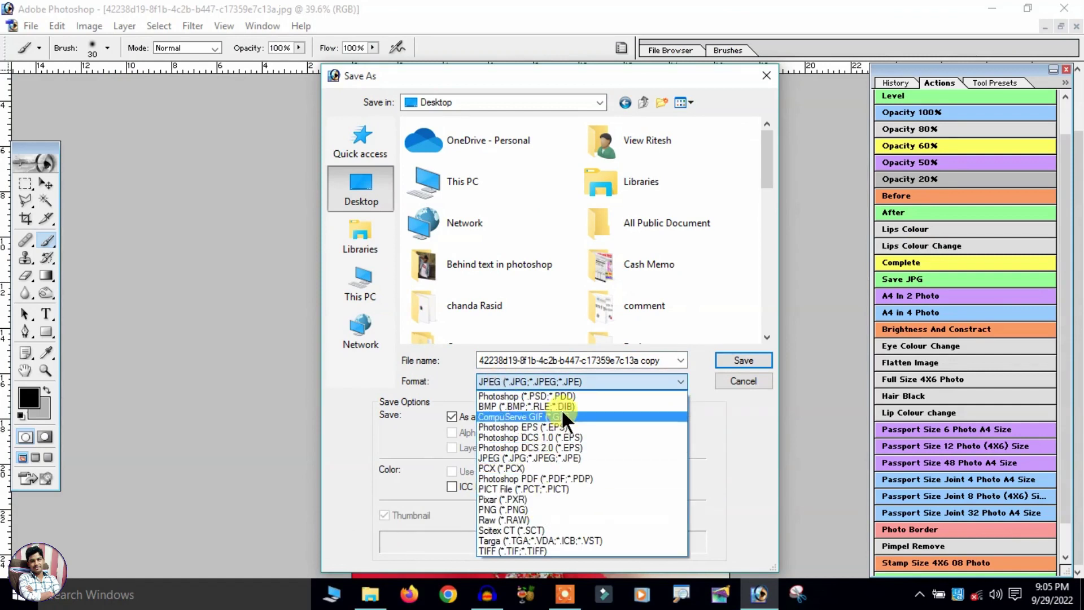
click(732, 454)
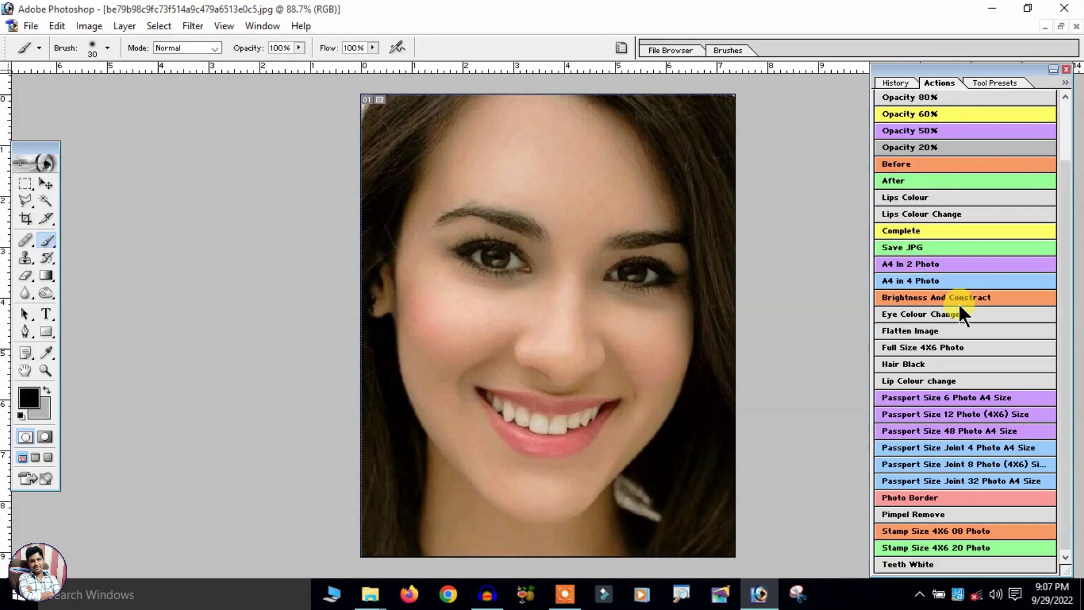
click(966, 296)
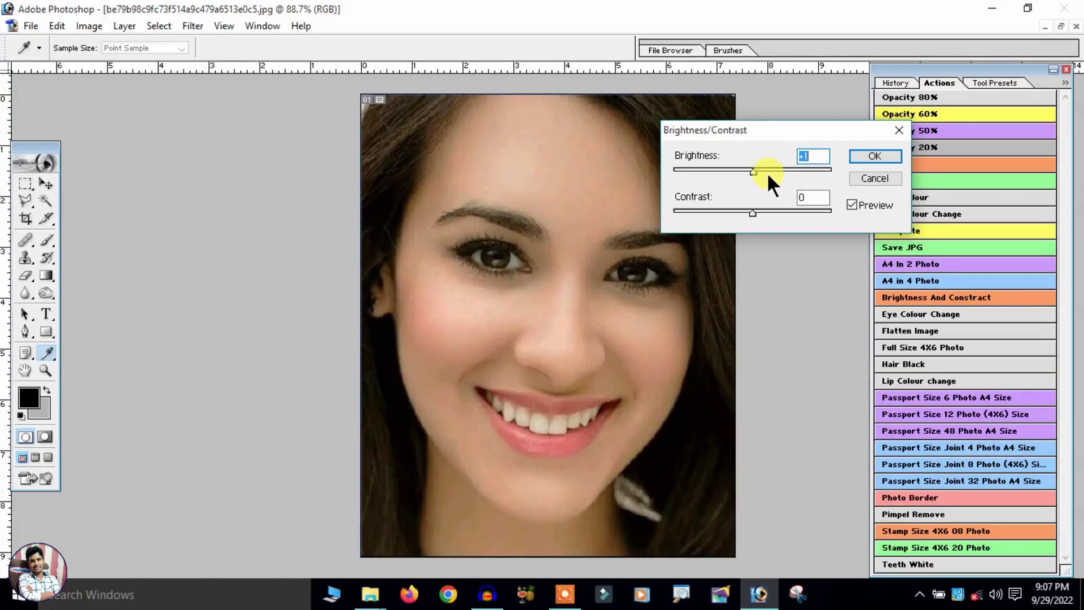
mouse_move(767, 172)
mouse_down()
mouse_move(788, 167)
mouse_move(757, 171)
mouse_move(778, 171)
mouse_up()
drag(780, 213, 761, 216)
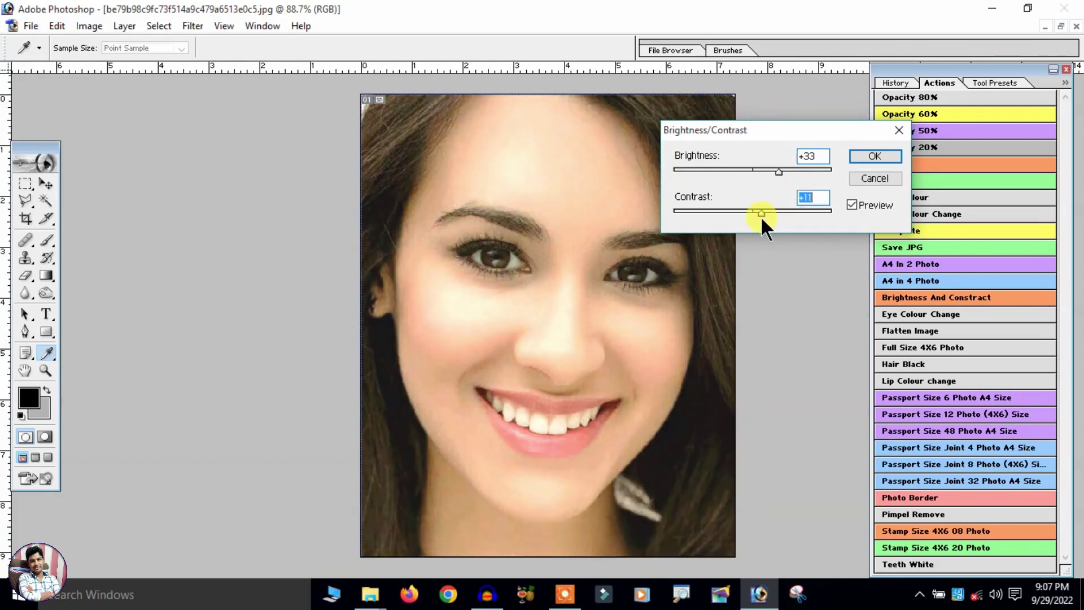
click(865, 182)
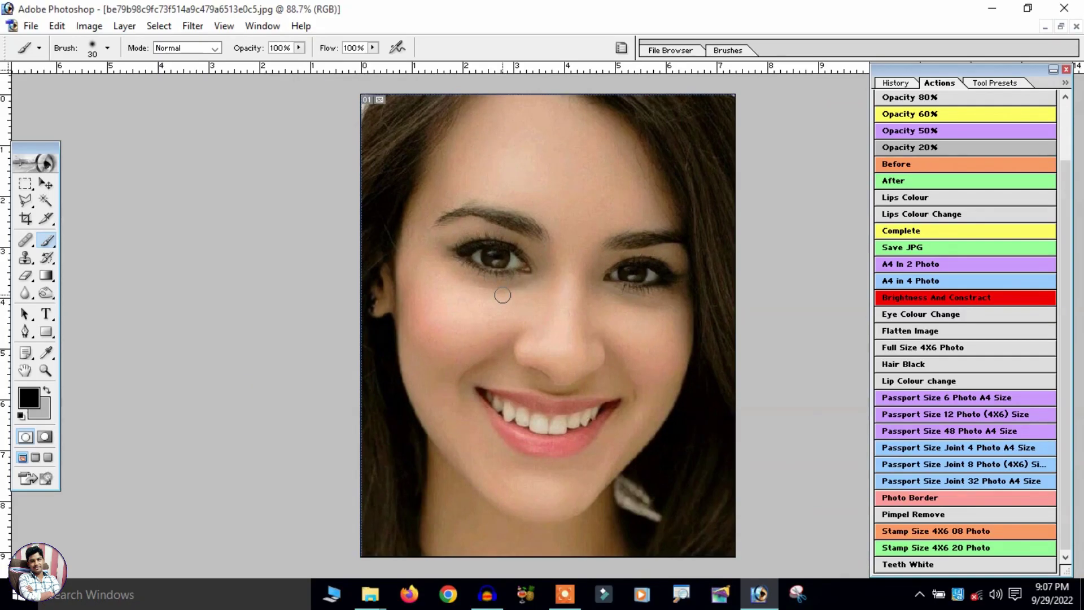
Step: Run the Eye Colour Change action and confirm its prompt, clearing the pink overlay
click(947, 314)
ctrl+click(528, 223)
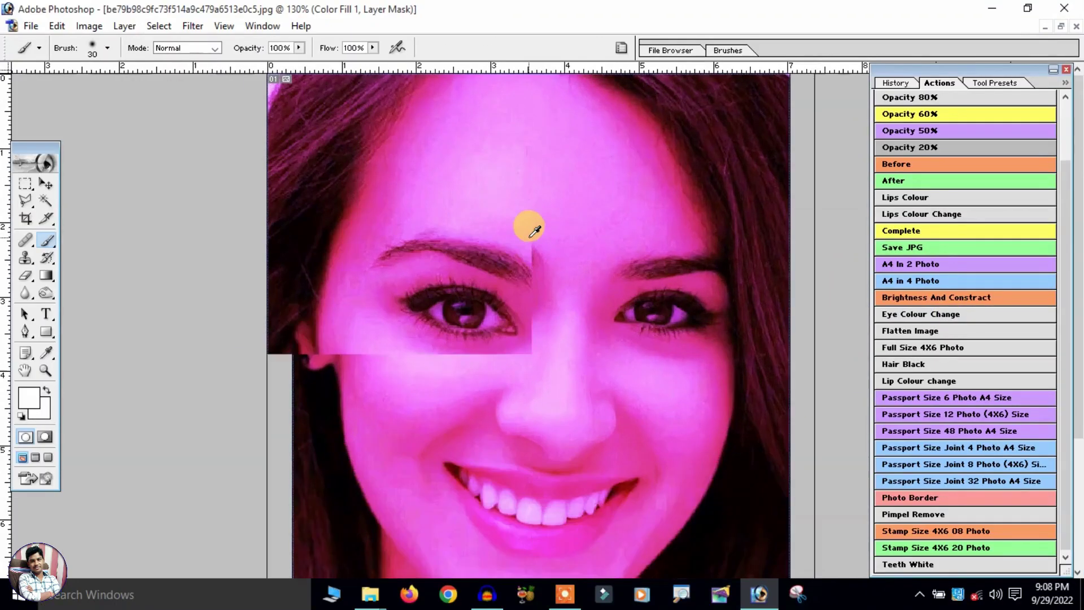
alt+click(486, 235)
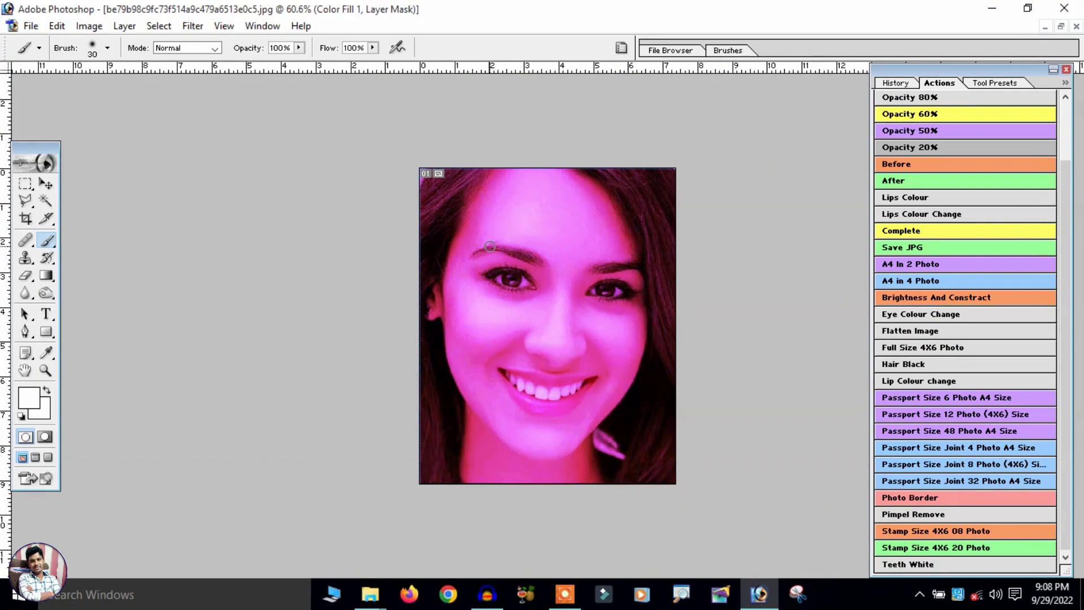
click(490, 247)
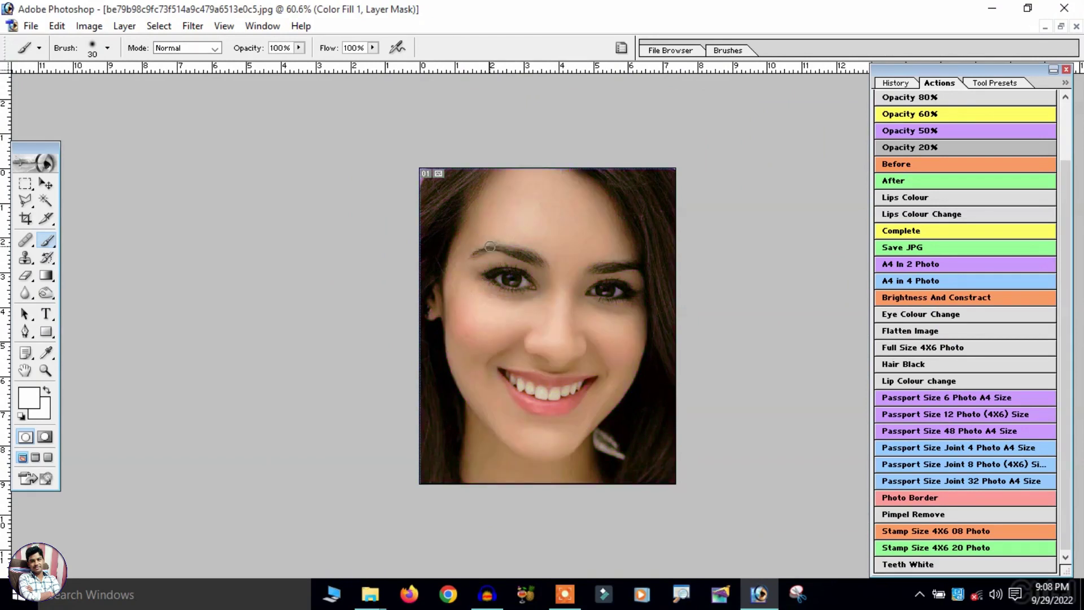
Step: Paint both of the smiling woman's irises magenta, then fit the portrait back in view
scroll(490, 247, up, 2)
scroll(490, 246, up, 3)
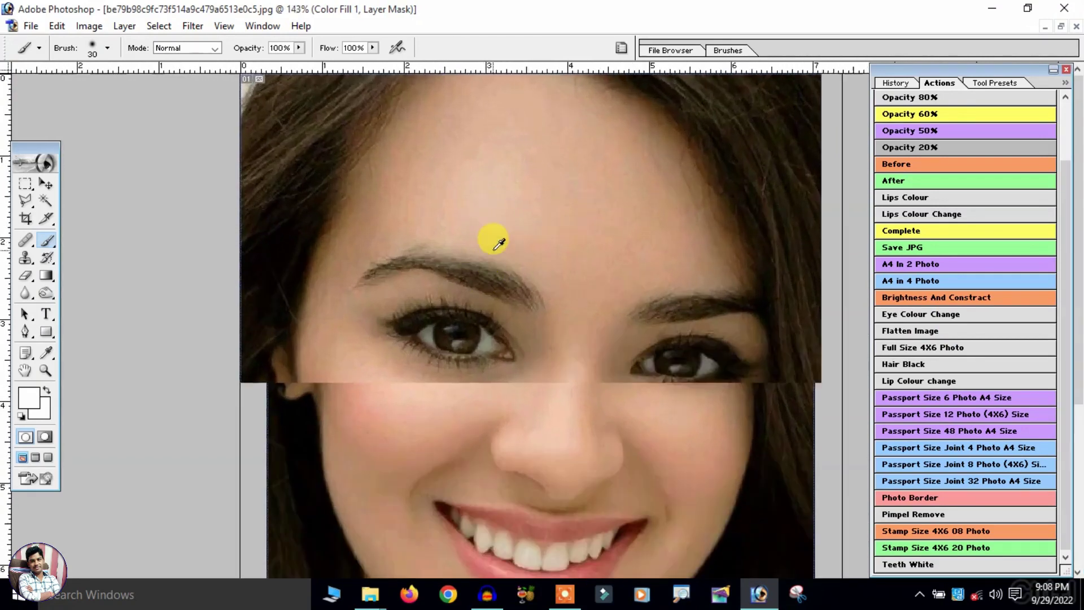
scroll(553, 329, down, 3)
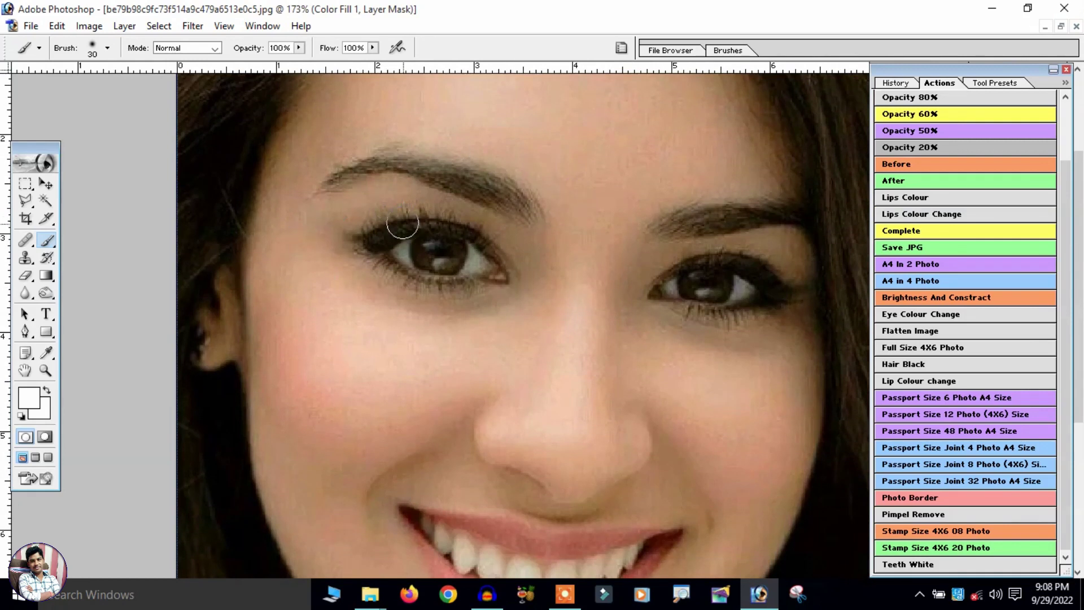
drag(420, 249, 439, 255)
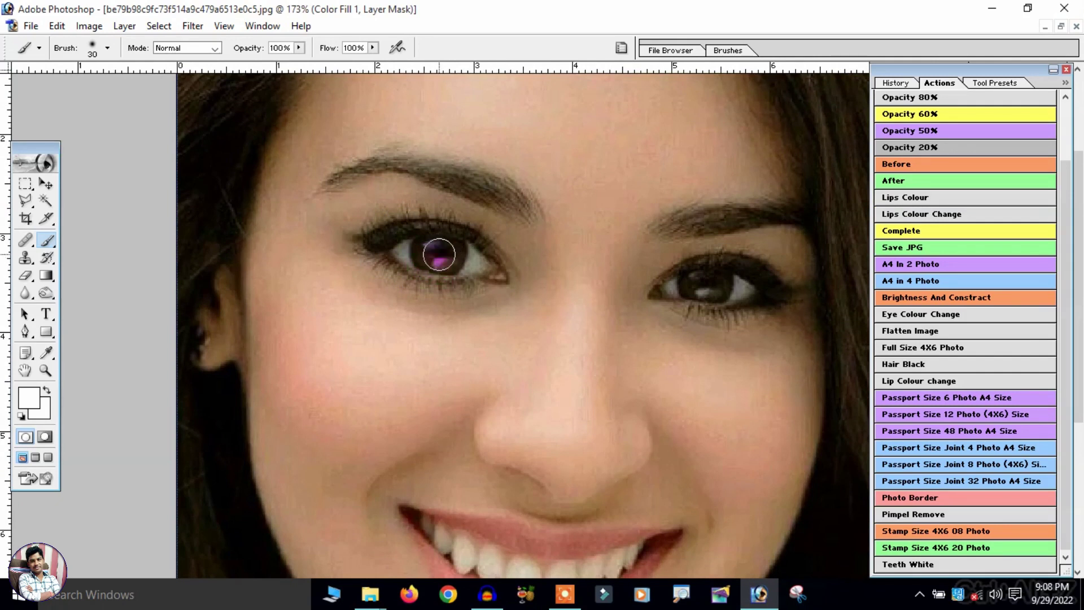
drag(439, 255, 430, 245)
mouse_move(739, 262)
mouse_down()
mouse_move(700, 291)
mouse_move(716, 282)
mouse_up()
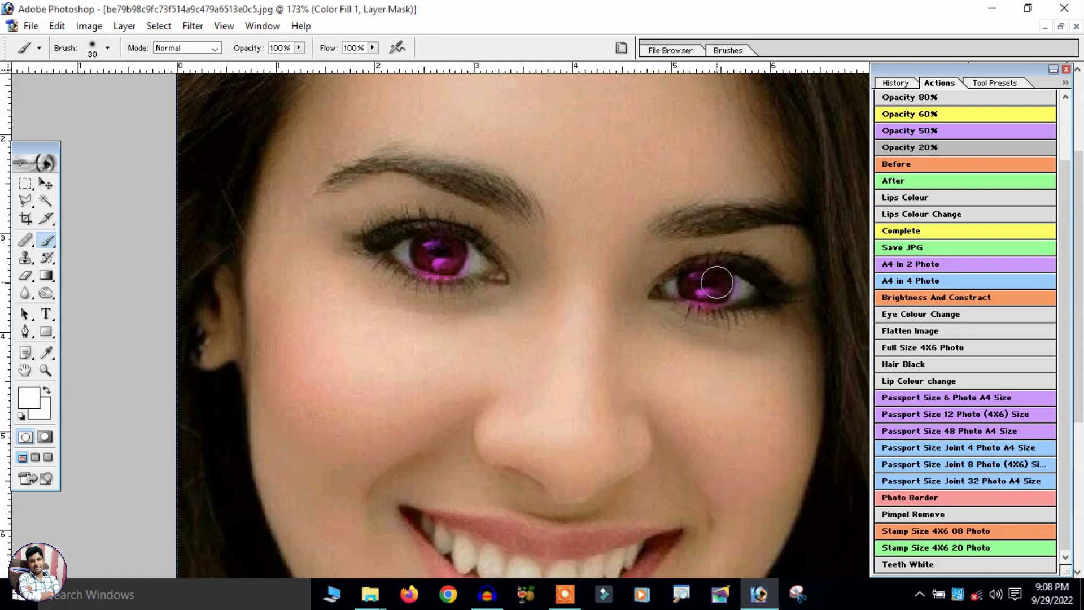
key(ctrl+0)
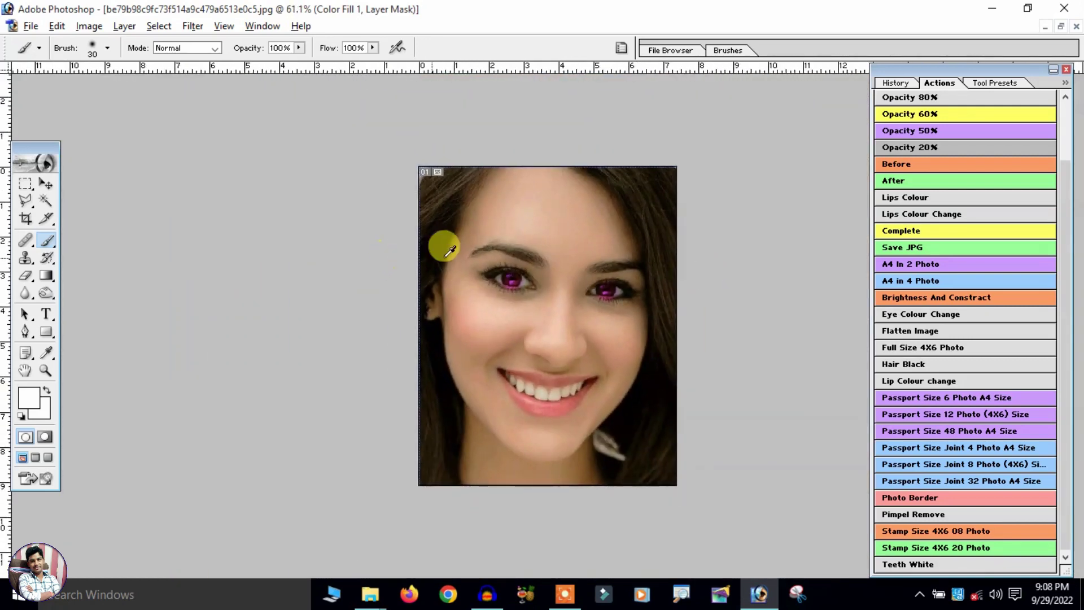
key(ctrl+plus)
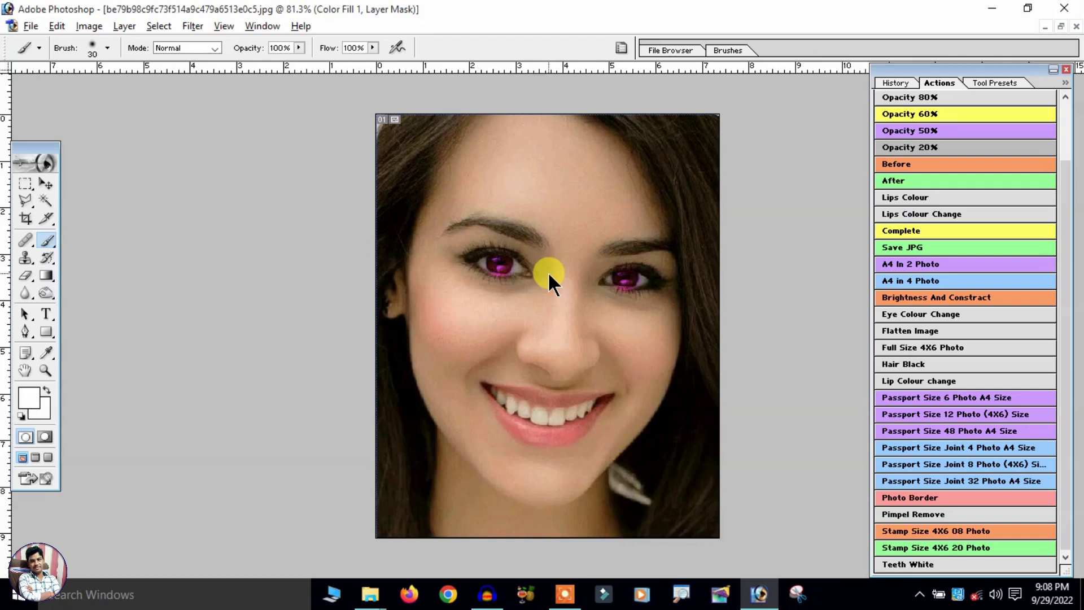
Step: Show the Layers panel and open the eye Color Fill layer's colour settings
click(275, 25)
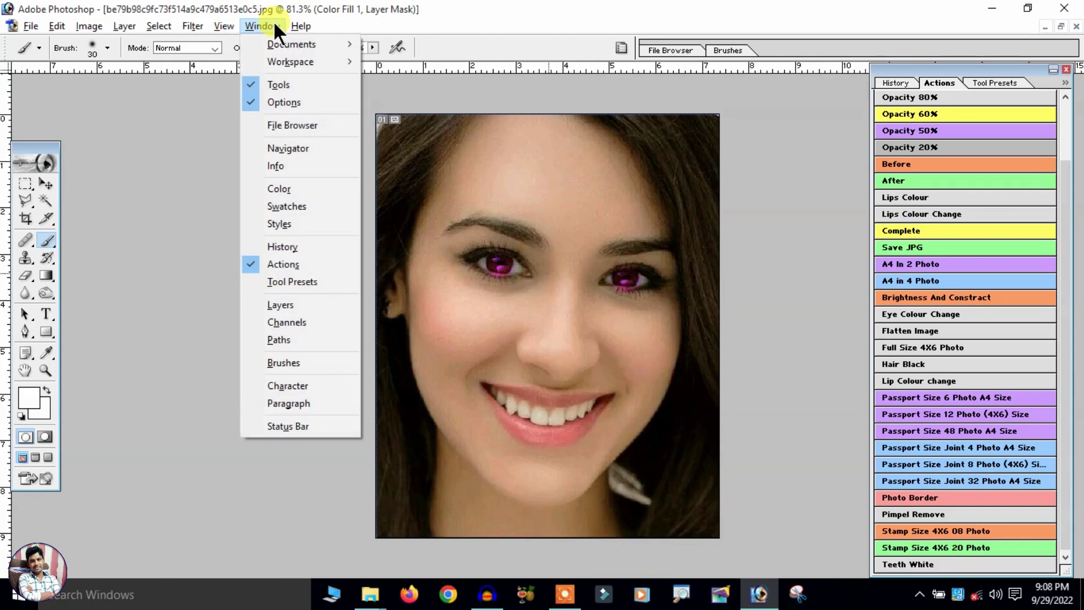
click(294, 305)
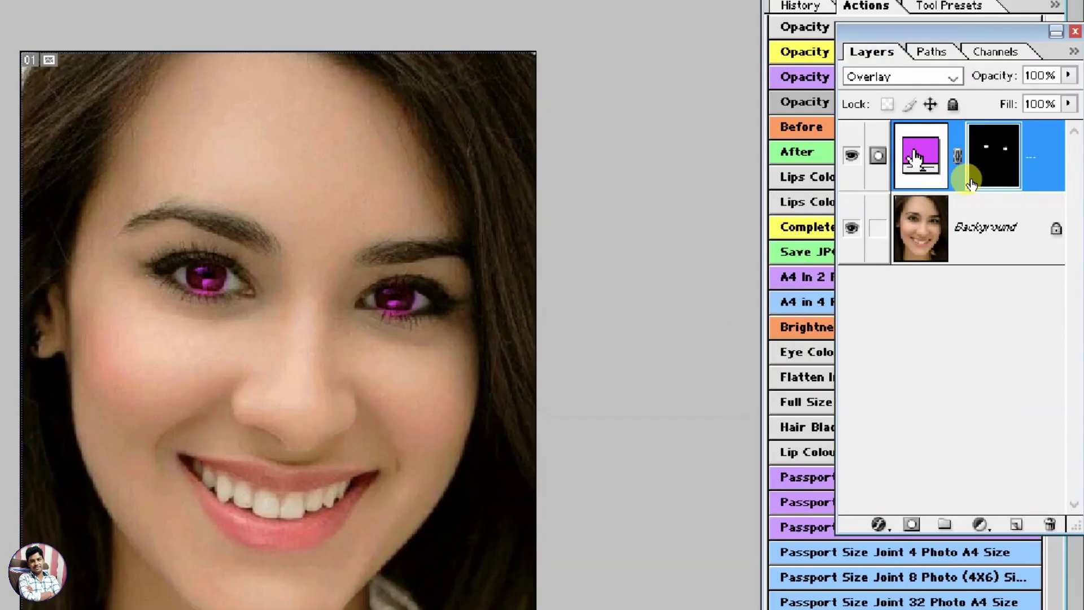
double_click(920, 157)
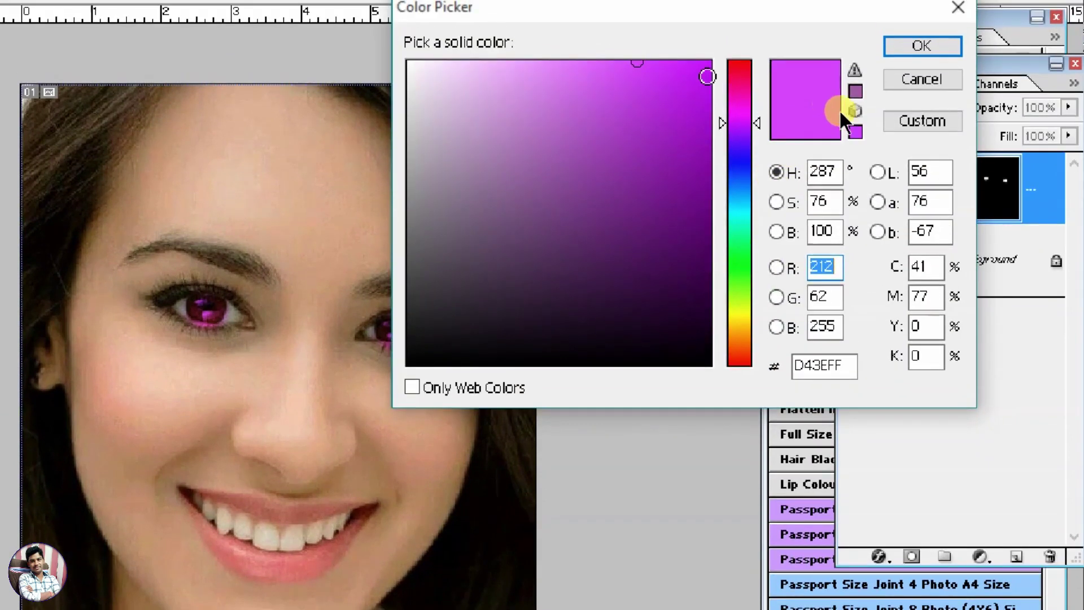
Step: Try pink, lavender and red hues for the eye fill, confirming red
click(748, 47)
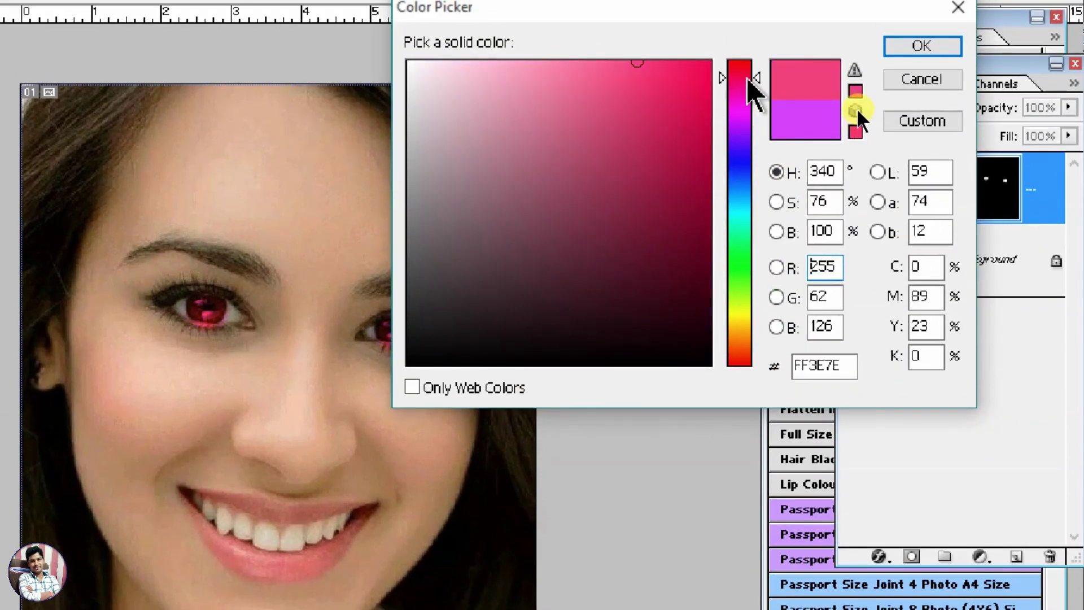
click(856, 107)
click(737, 157)
click(668, 145)
mouse_move(667, 145)
mouse_down()
mouse_move(489, 68)
mouse_move(441, 63)
mouse_up()
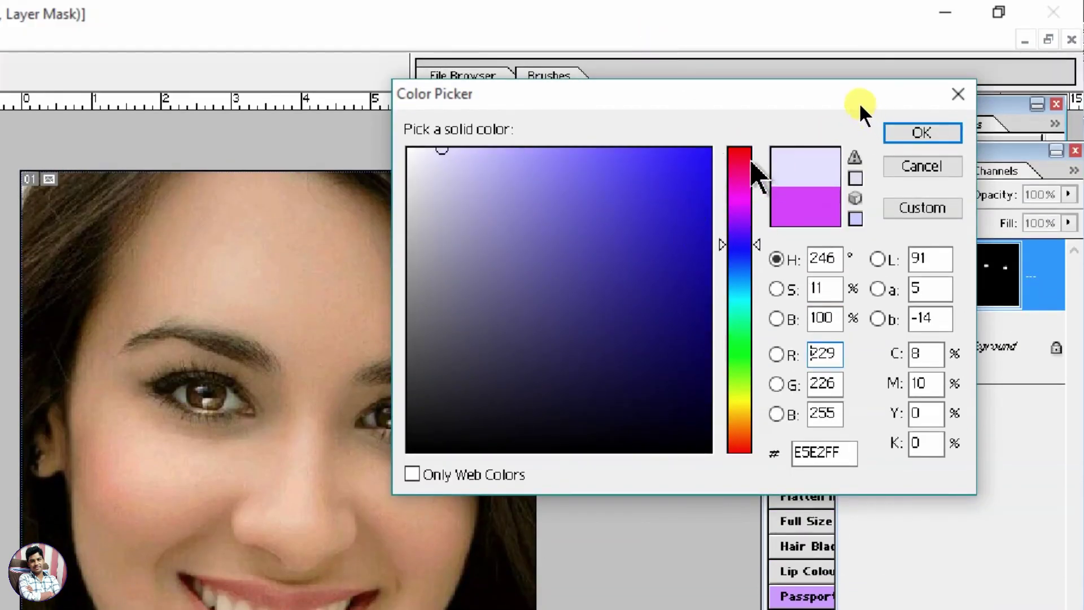
drag(756, 175, 750, 145)
drag(696, 172, 736, 107)
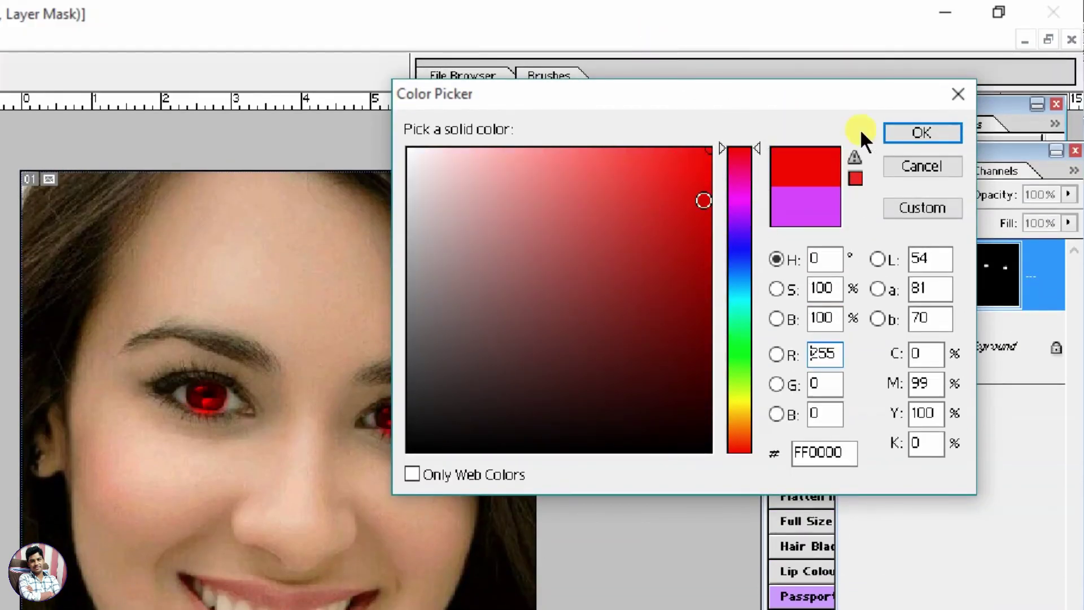
click(943, 135)
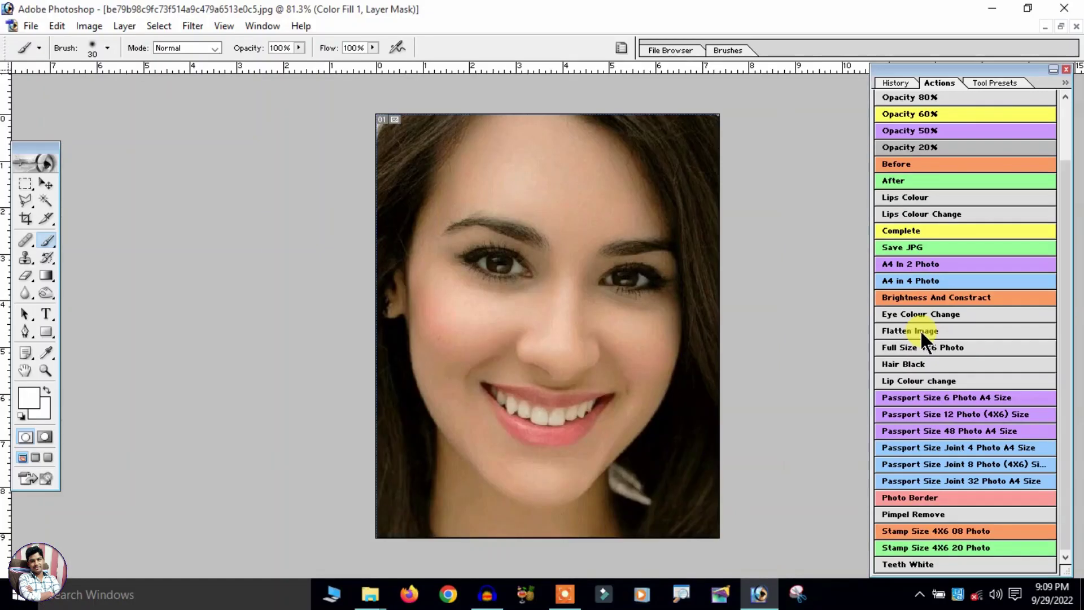
Step: Hide the eye Color Fill layer and flatten the image into one background layer
click(276, 26)
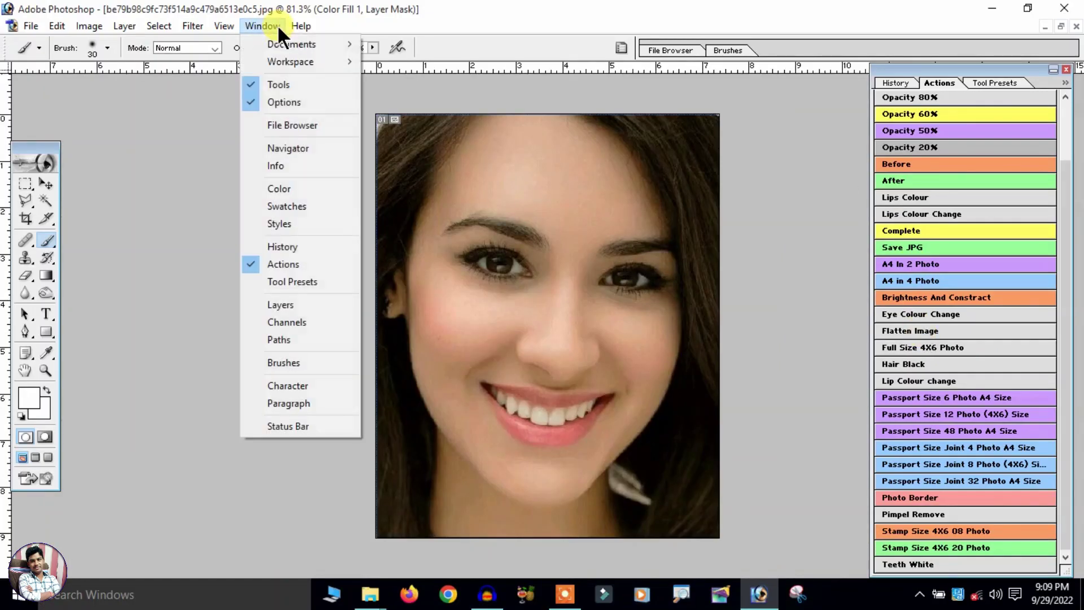
click(300, 305)
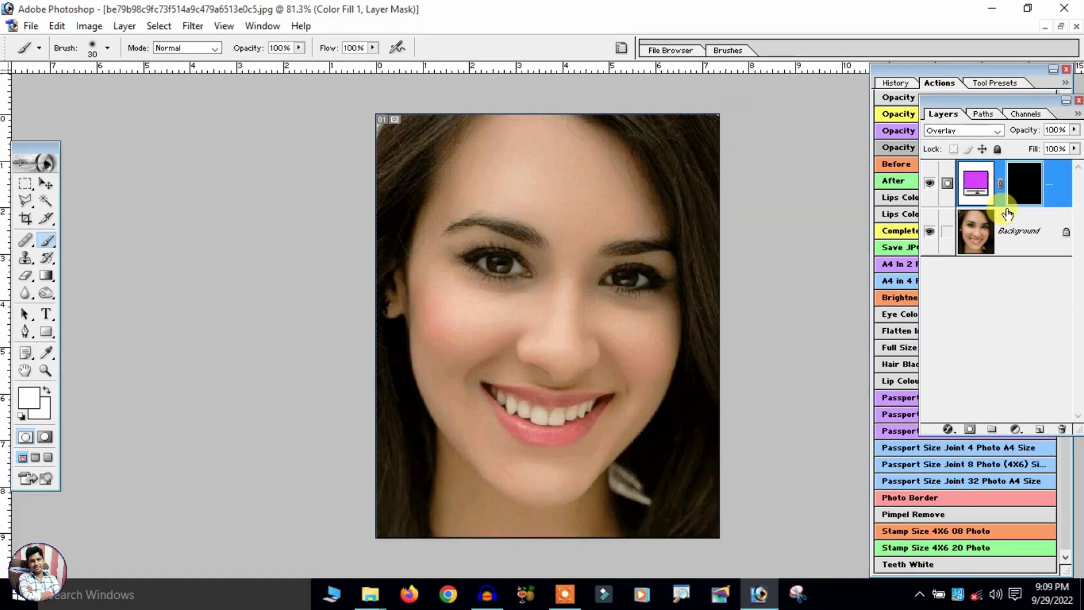
click(929, 183)
click(123, 26)
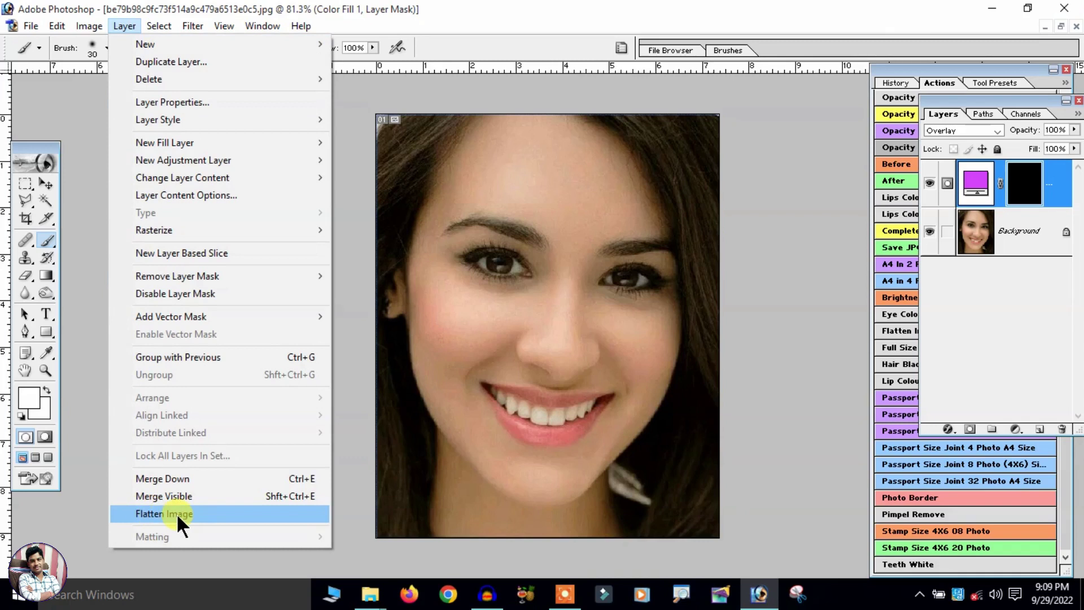
click(740, 305)
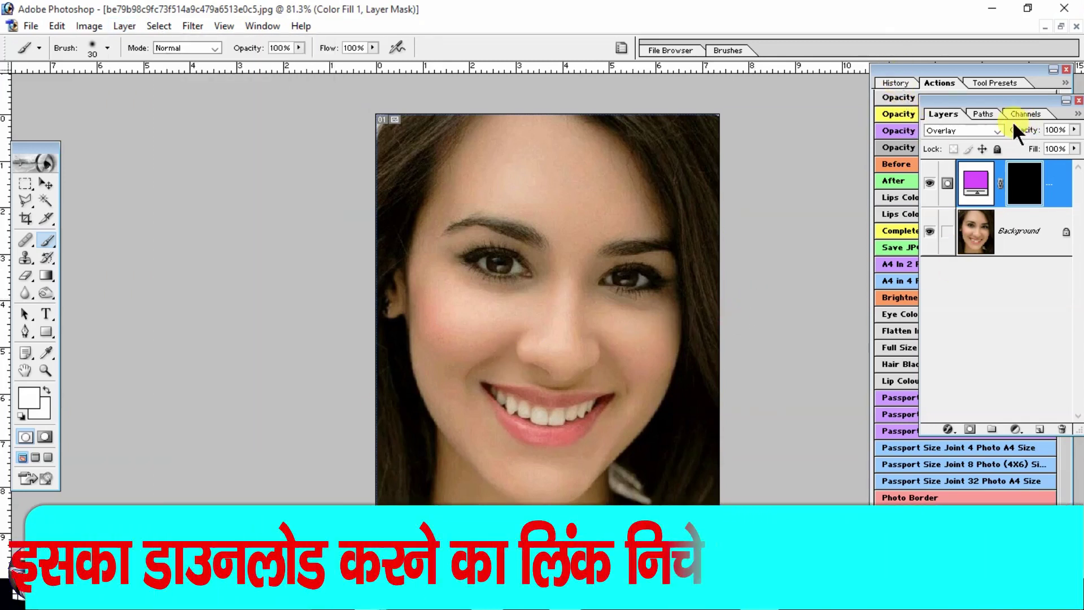
drag(1007, 102, 757, 107)
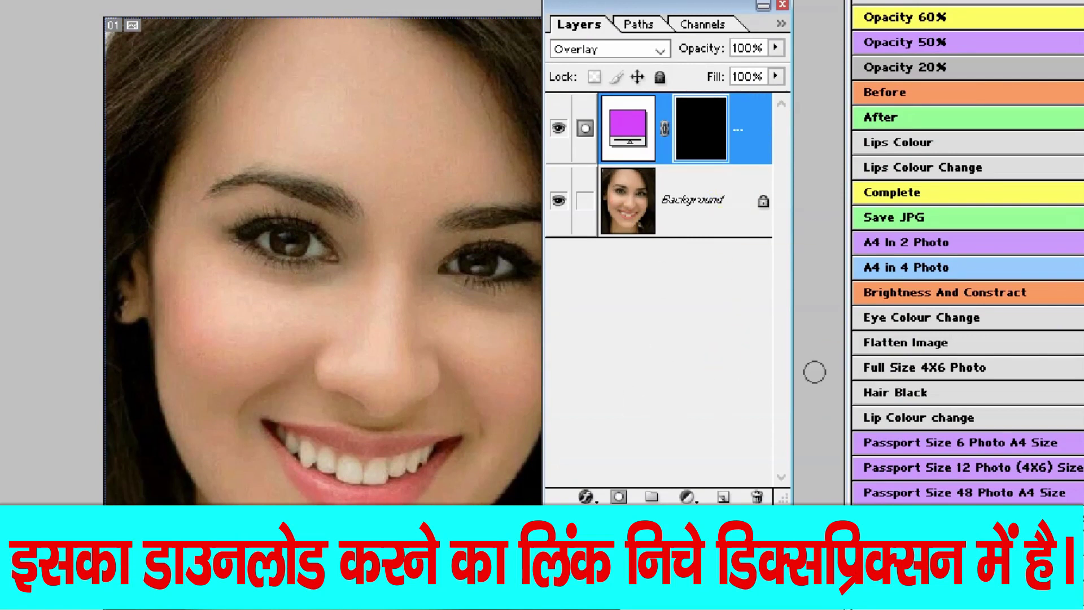
click(929, 343)
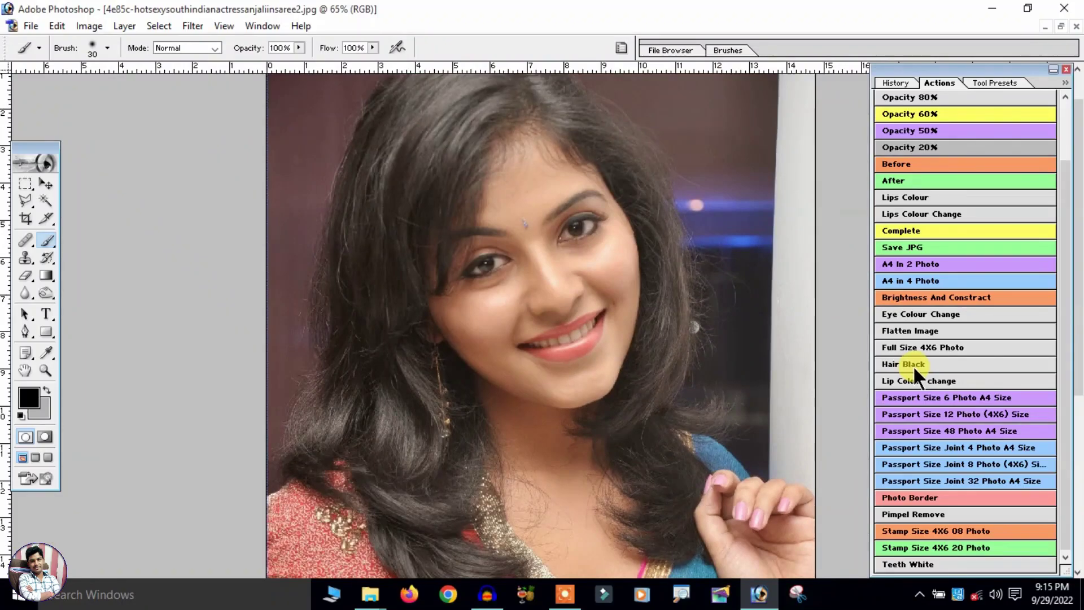
Step: Run the Hair Black action and darken the hair on top and upper left
click(913, 364)
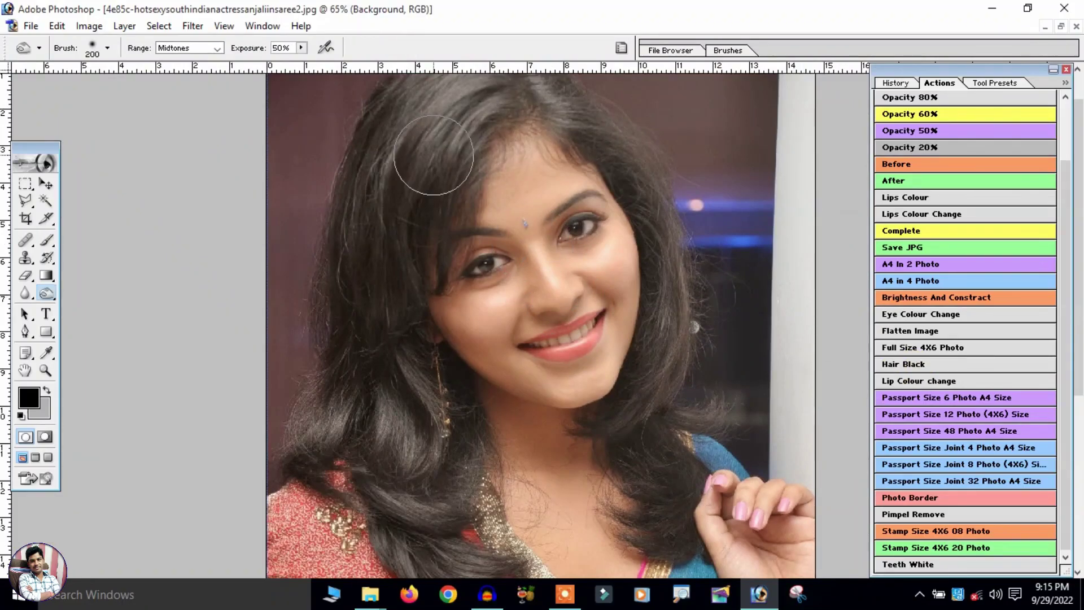
scroll(429, 169, up, 2)
mouse_move(446, 234)
mouse_down()
mouse_move(419, 242)
mouse_move(384, 427)
mouse_move(432, 506)
mouse_move(406, 479)
mouse_move(341, 330)
mouse_move(387, 193)
mouse_move(539, 141)
mouse_move(617, 164)
mouse_move(684, 322)
mouse_move(681, 537)
mouse_up()
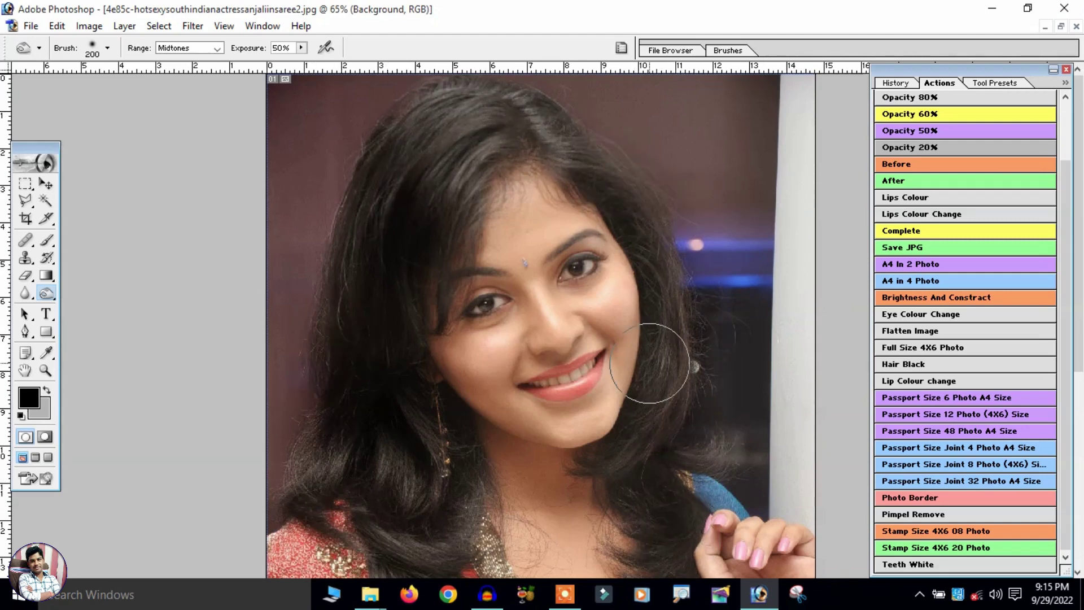
key(ctrl+minus)
key(ctrl+minus)
key(ctrl+0)
key(ctrl+plus)
mouse_move(497, 113)
mouse_down()
mouse_move(429, 180)
mouse_move(411, 254)
mouse_move(315, 287)
mouse_move(338, 467)
mouse_move(322, 466)
mouse_move(641, 205)
mouse_move(610, 214)
mouse_move(729, 497)
mouse_move(677, 484)
mouse_move(672, 265)
mouse_up()
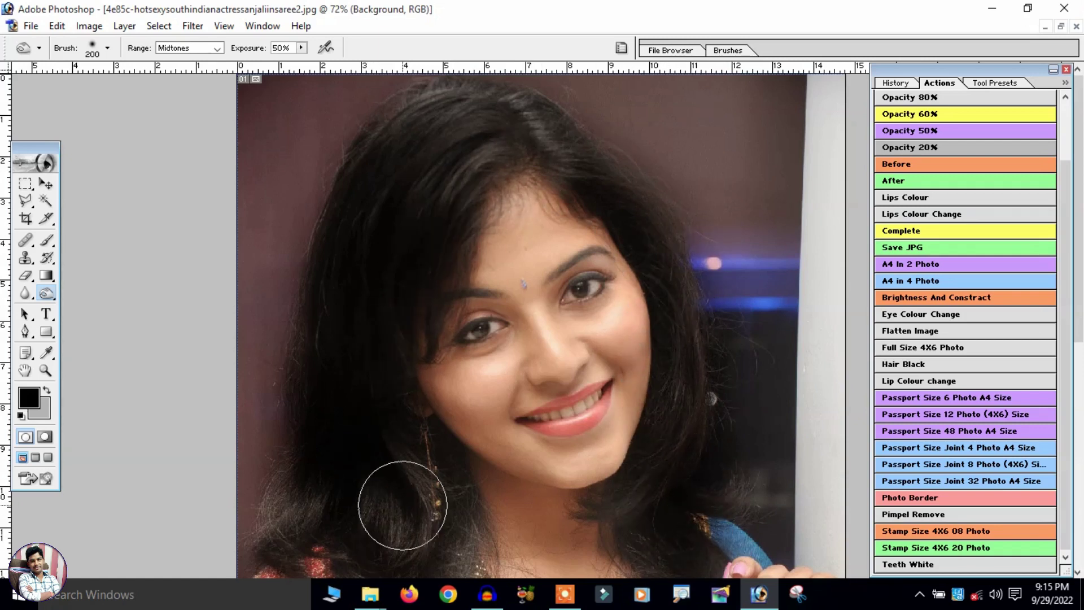
Step: Zoom in on the nose and mouth of the saree portrait
key(ctrl+minus)
key(ctrl+plus)
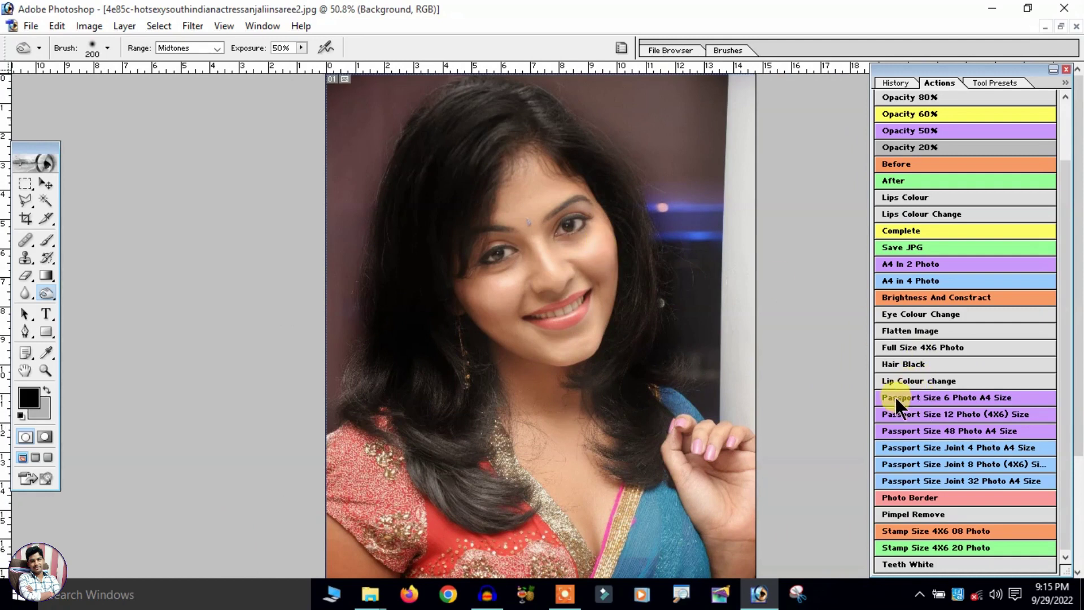
key(ctrl+plus)
key(ctrl+plus)
scroll(501, 202, down, 5)
scroll(500, 202, down, 3)
key(ctrl+plus)
scroll(631, 315, down, 5)
scroll(442, 253, down, 1)
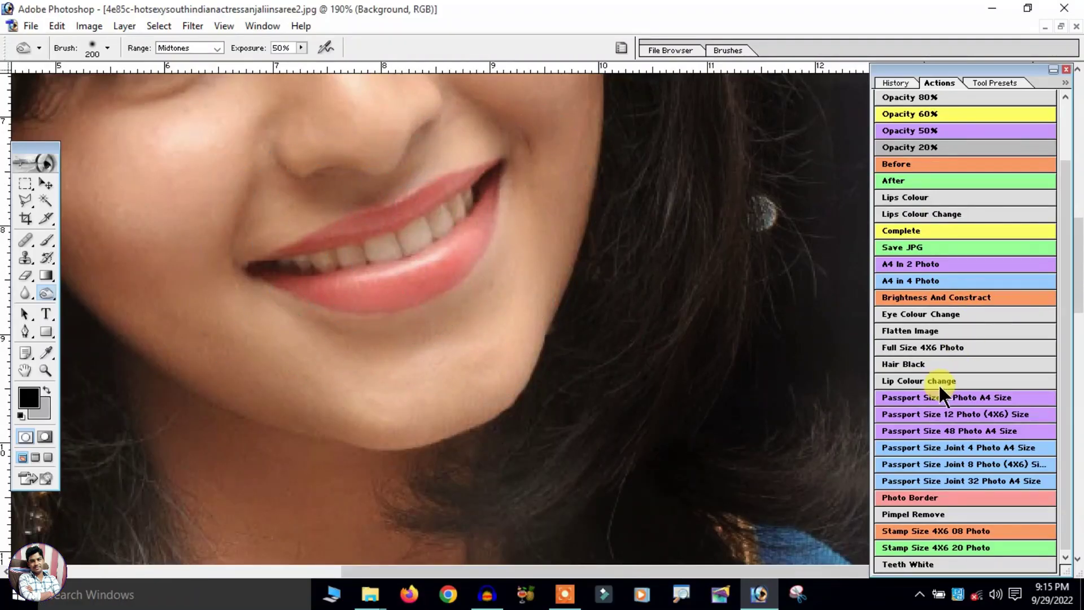
Step: Run the Lip Colour change action and bring the lips into close view
click(939, 386)
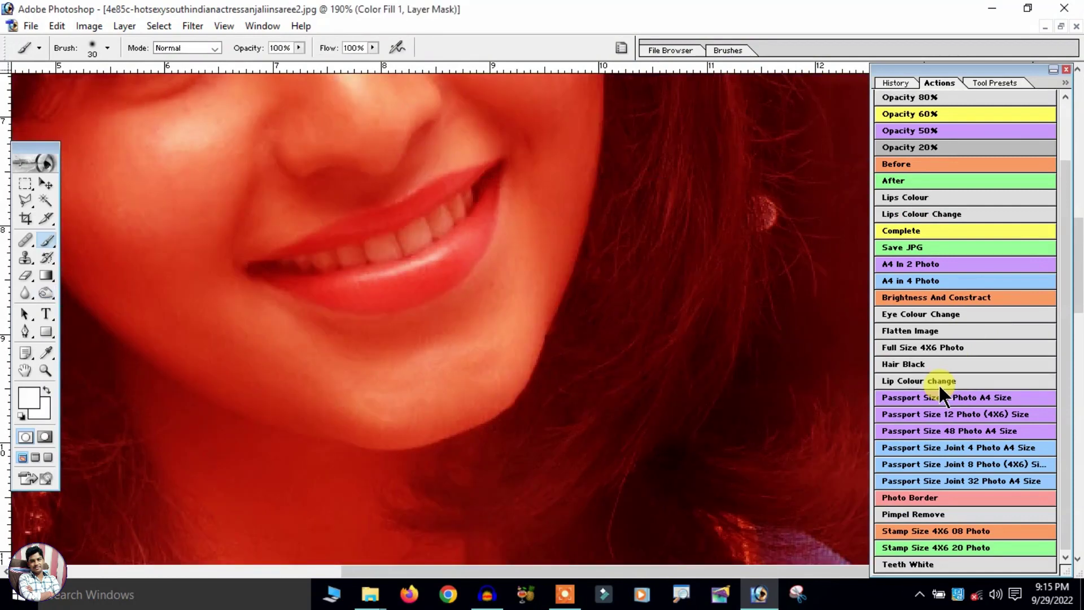
scroll(491, 435, up, 5)
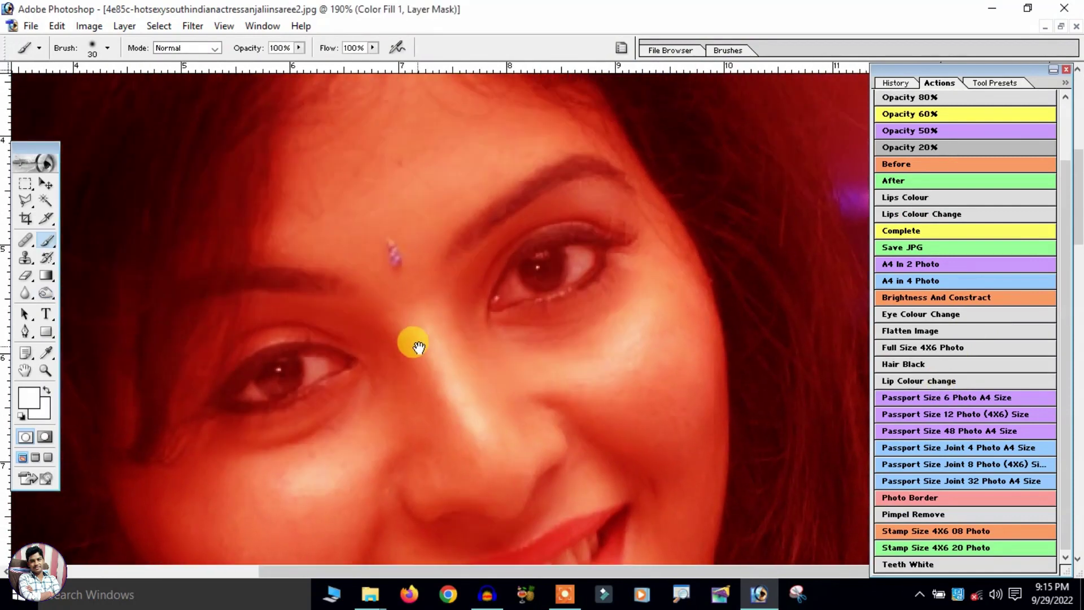
scroll(564, 299, down, 1)
scroll(566, 303, down, 3)
scroll(566, 304, up, 2)
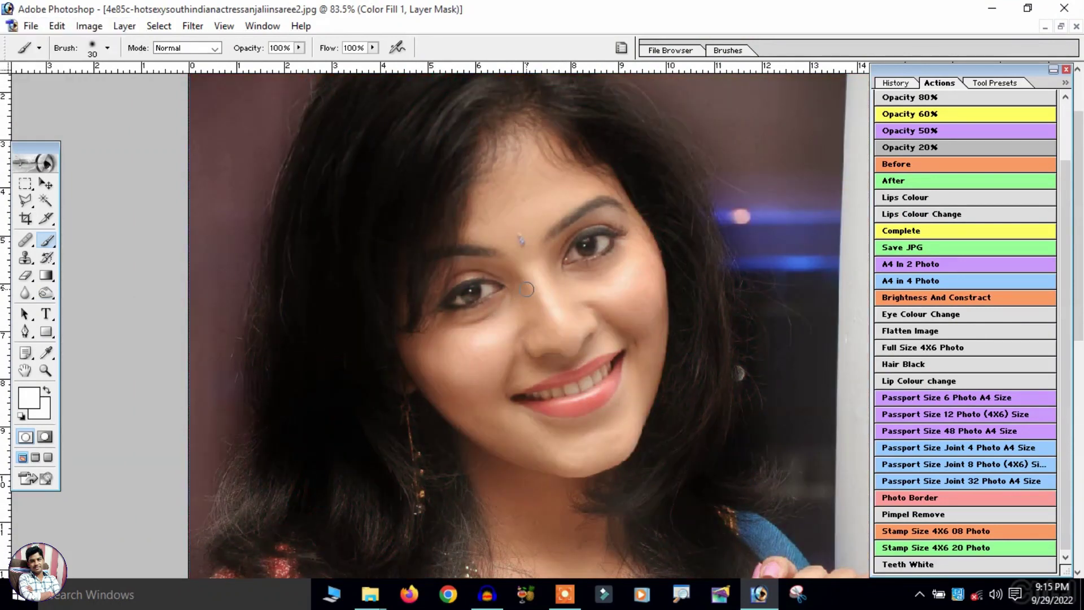
scroll(526, 288, up, 2)
scroll(531, 282, up, 2)
scroll(472, 382, down, 3)
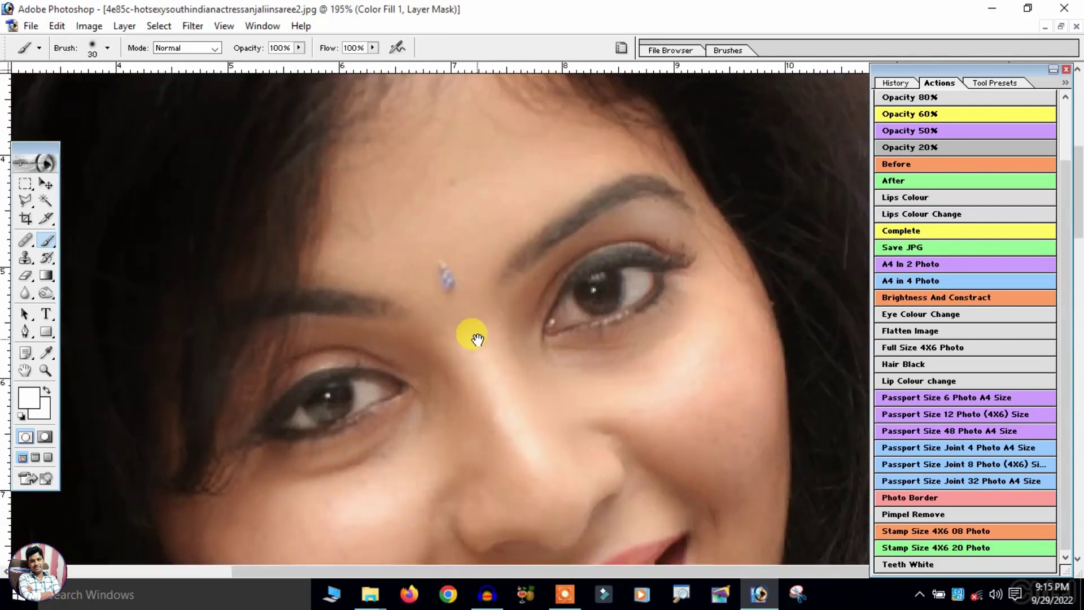
scroll(474, 334, down, 3)
scroll(443, 309, up, 5)
scroll(521, 331, down, 3)
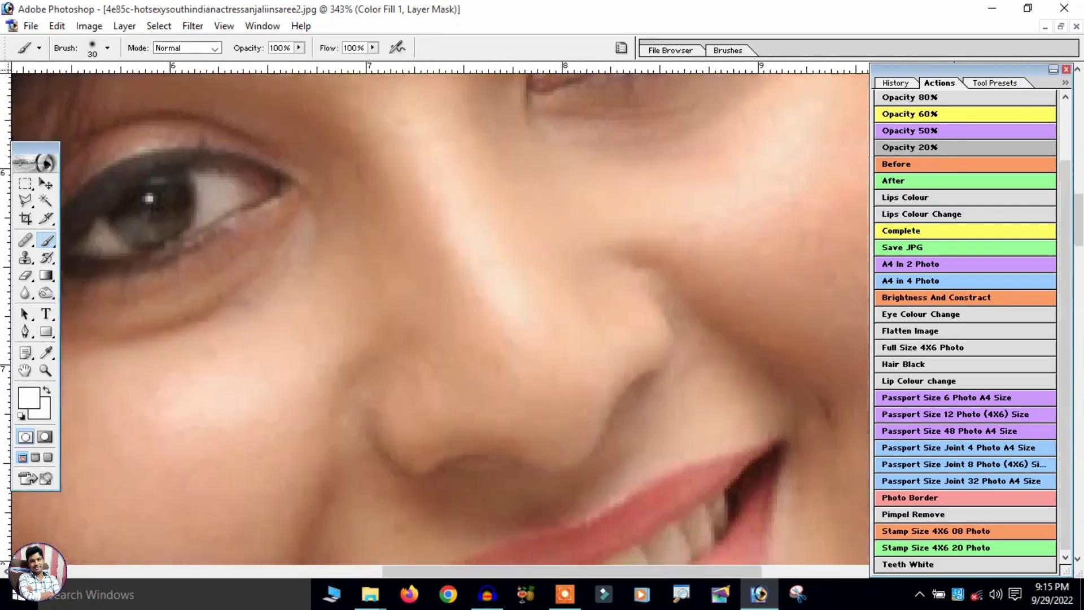
scroll(424, 206, up, 1)
scroll(429, 182, up, 1)
scroll(446, 214, left, 1)
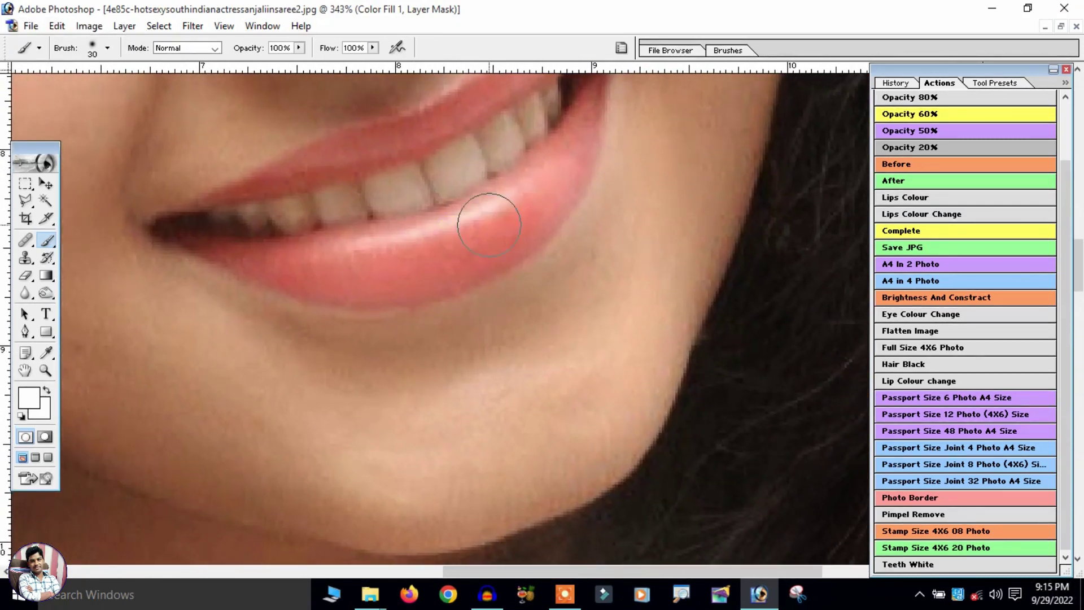
scroll(508, 242, up, 1)
Step: Paint both lips bright red on the fill mask, then fit the whole portrait in view
mouse_move(525, 240)
mouse_down()
mouse_move(451, 274)
mouse_move(471, 270)
mouse_move(495, 241)
mouse_move(412, 307)
mouse_move(399, 295)
mouse_move(198, 278)
mouse_up()
key(ctrl+z)
click(501, 263)
key(ctrl+minus)
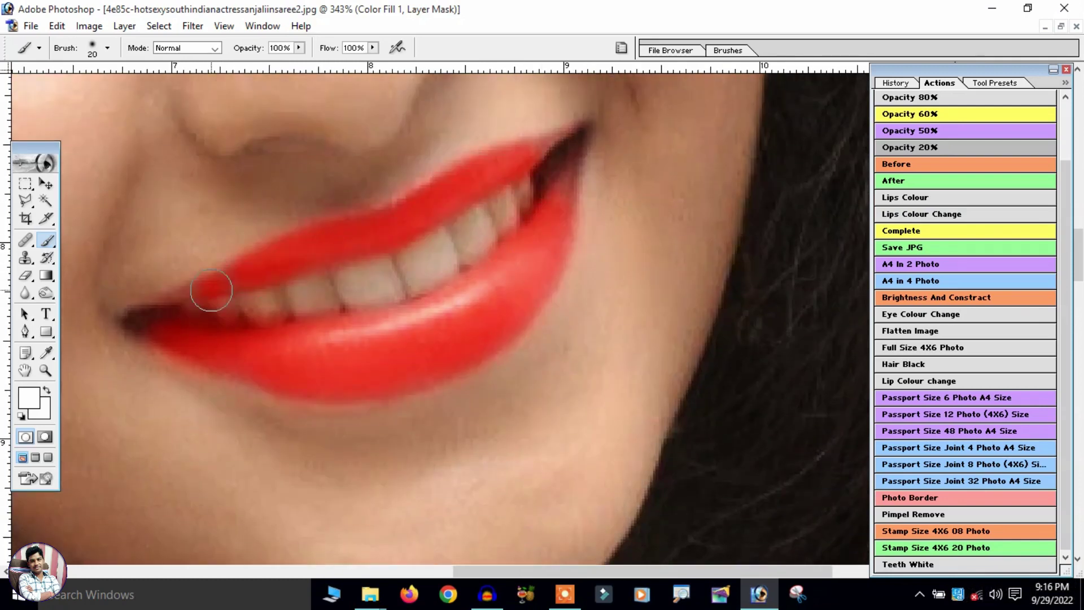
scroll(211, 290, down, 5)
drag(533, 346, 649, 382)
scroll(649, 382, up, 3)
scroll(617, 283, up, 2)
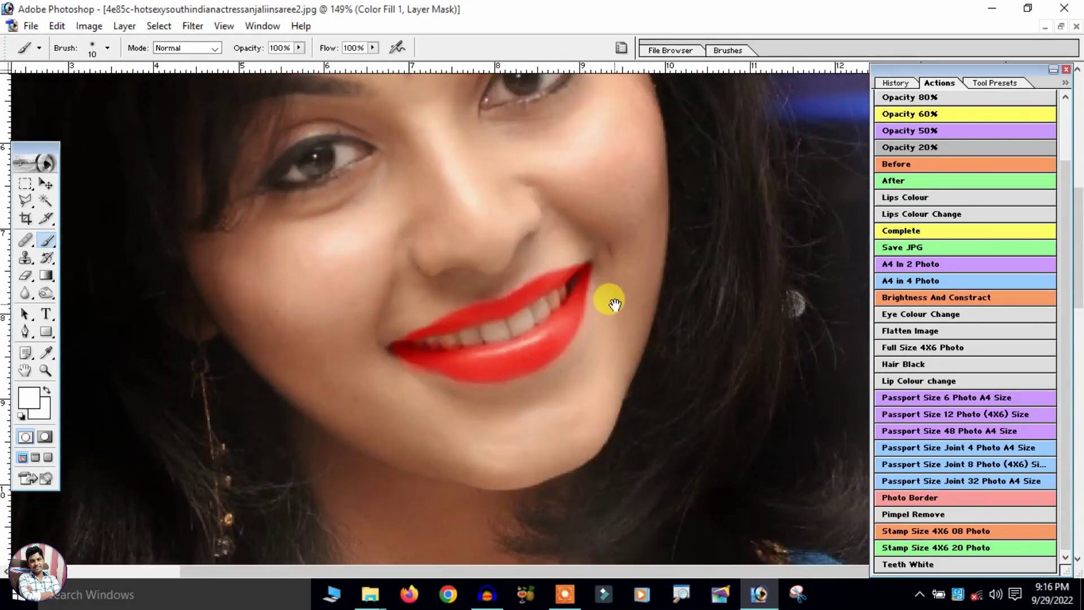
scroll(516, 233, down, 3)
key(ctrl+0)
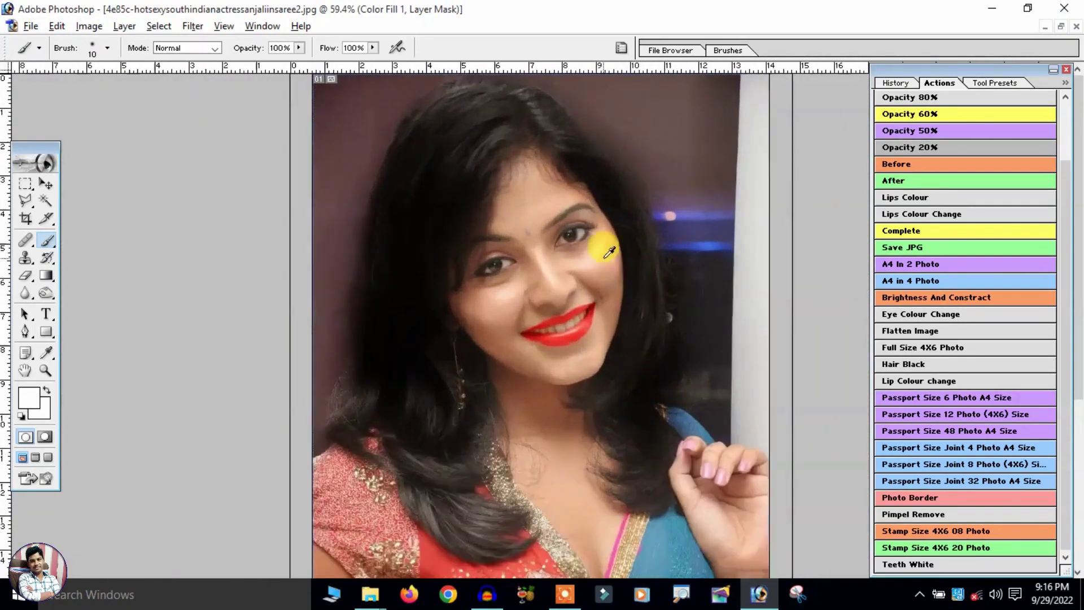
drag(588, 279, 587, 275)
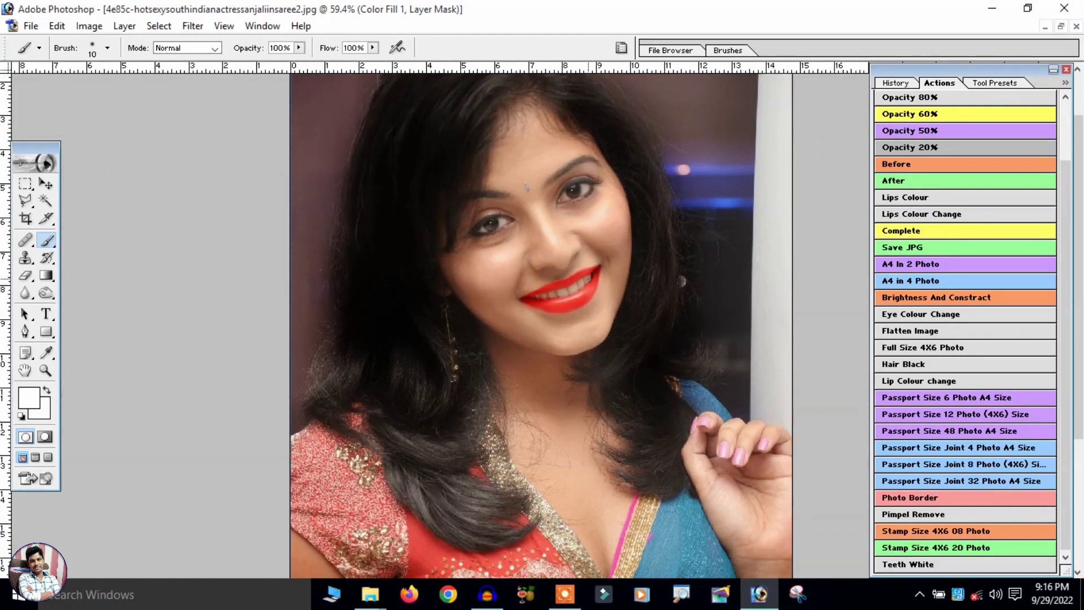
Step: Show the Layers panel, move it off the face, and open the lip fill colour settings
click(248, 26)
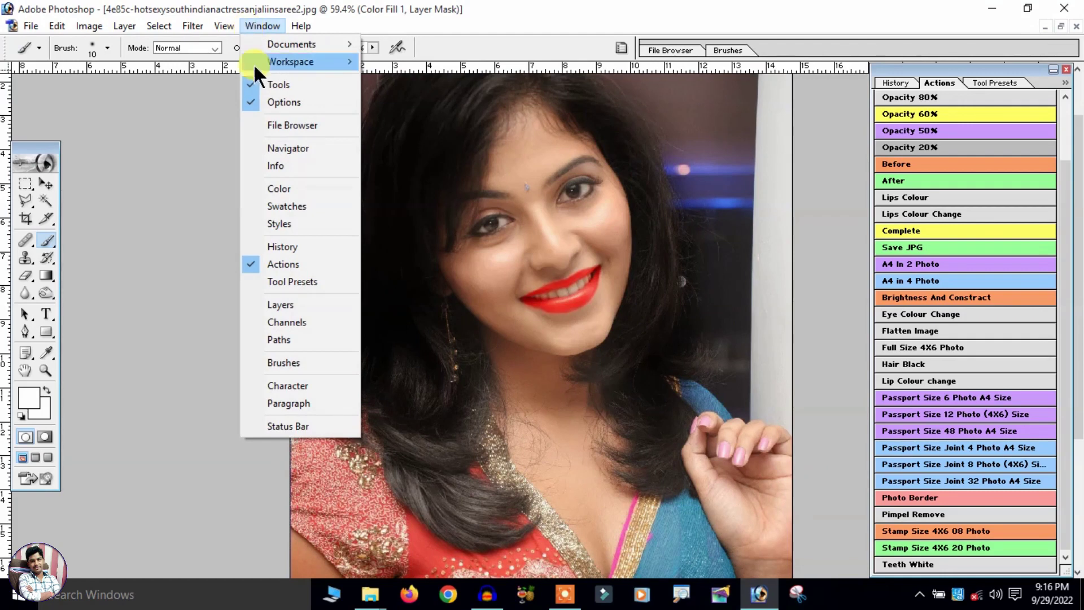
click(313, 308)
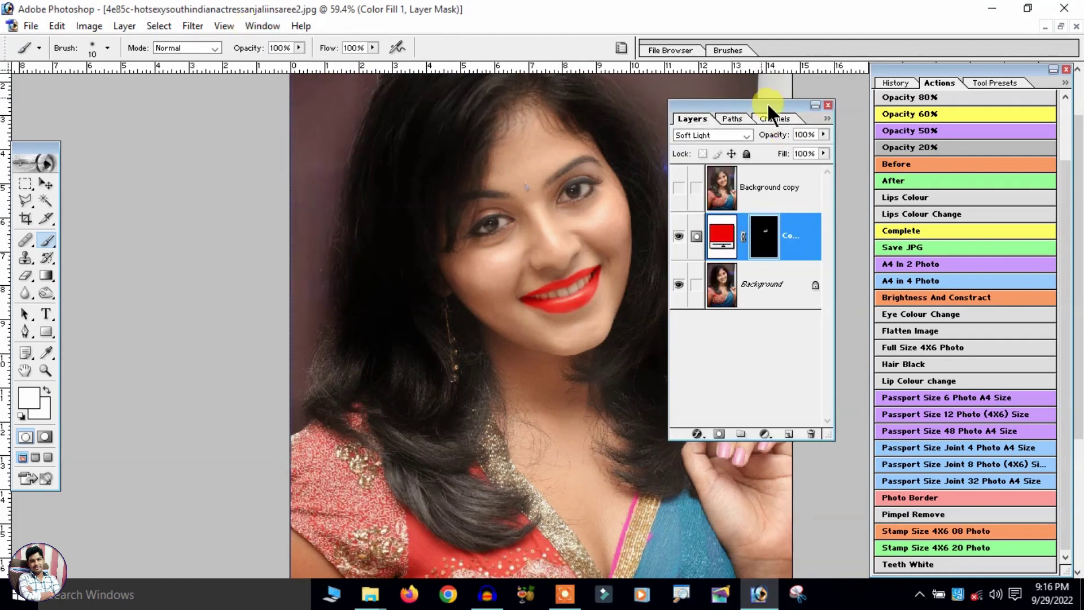
drag(766, 103, 828, 95)
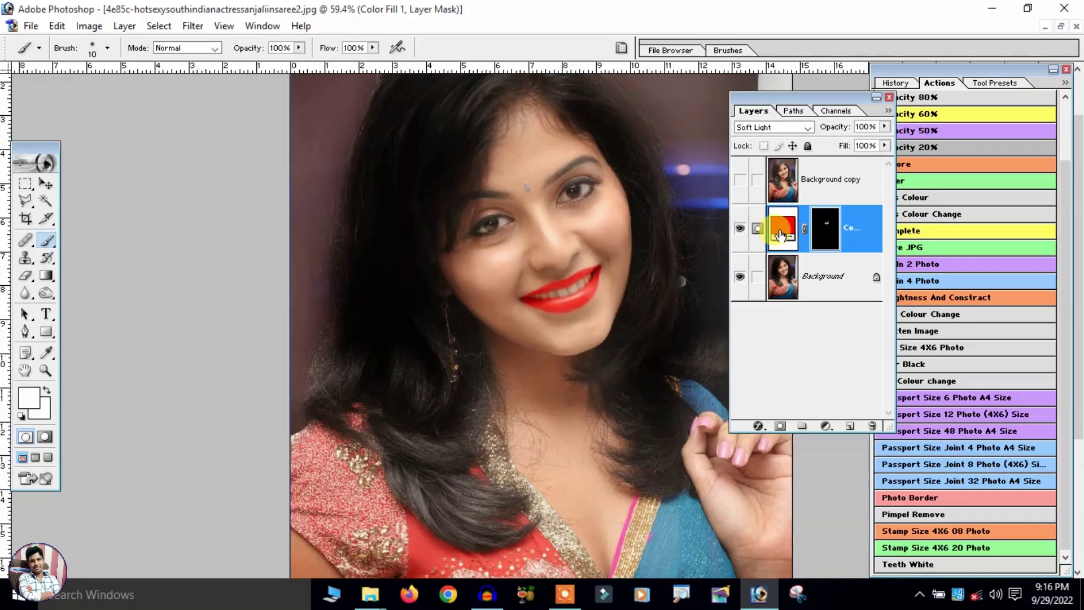
double_click(780, 229)
Step: Experiment with brighter pink hues for the lip fill
click(813, 136)
click(855, 180)
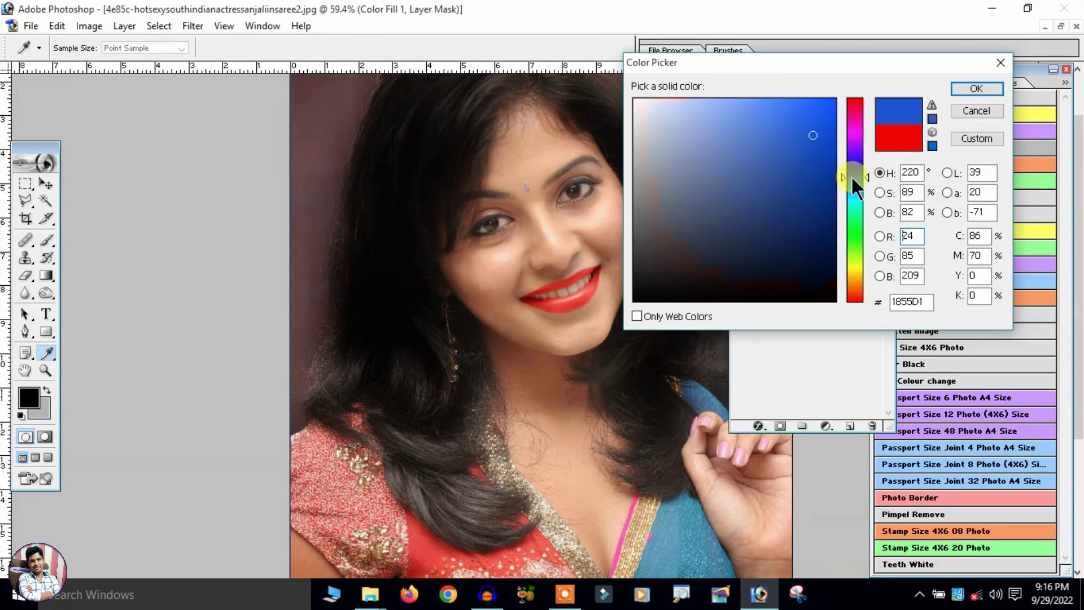
click(821, 101)
click(855, 118)
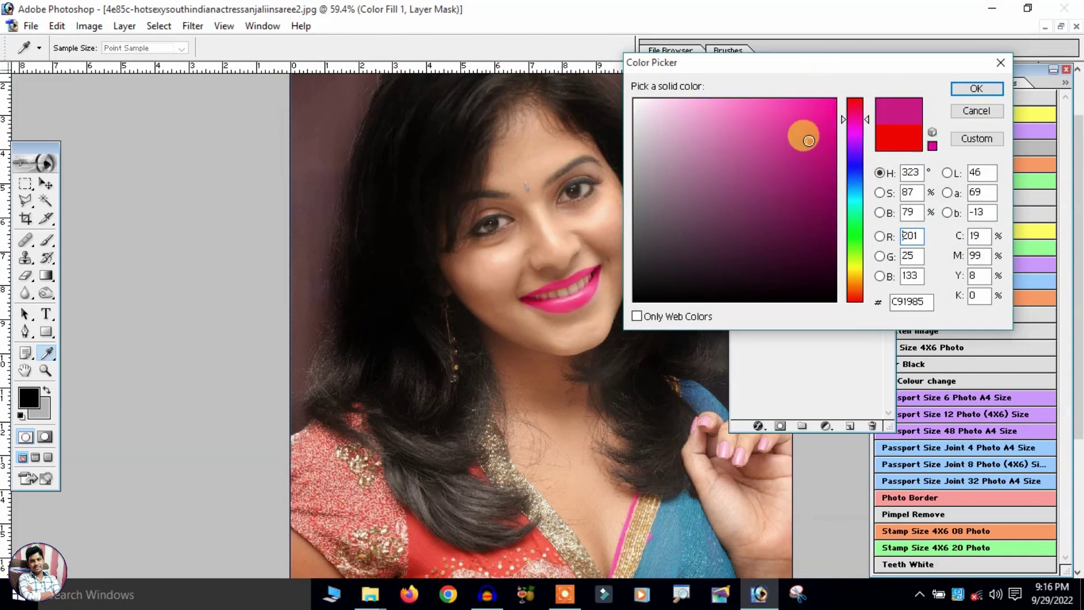
drag(800, 133, 809, 99)
Step: Settle on pure red FF0000 for the lips, confirm, and hide the layers list
click(438, 548)
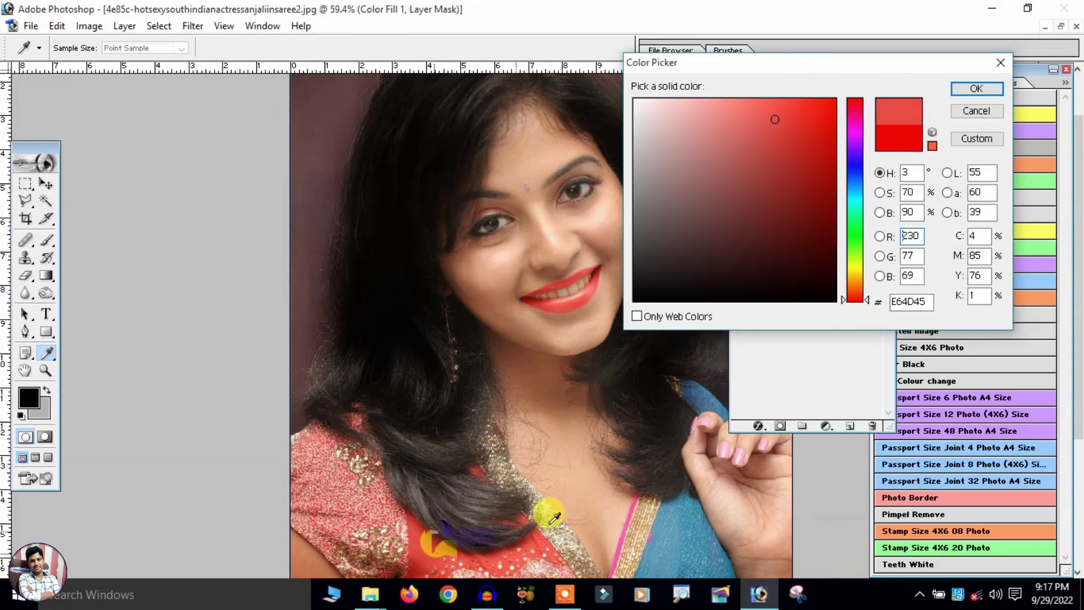
click(673, 556)
mouse_move(852, 181)
mouse_down()
mouse_move(859, 136)
mouse_move(841, 126)
mouse_up()
click(835, 100)
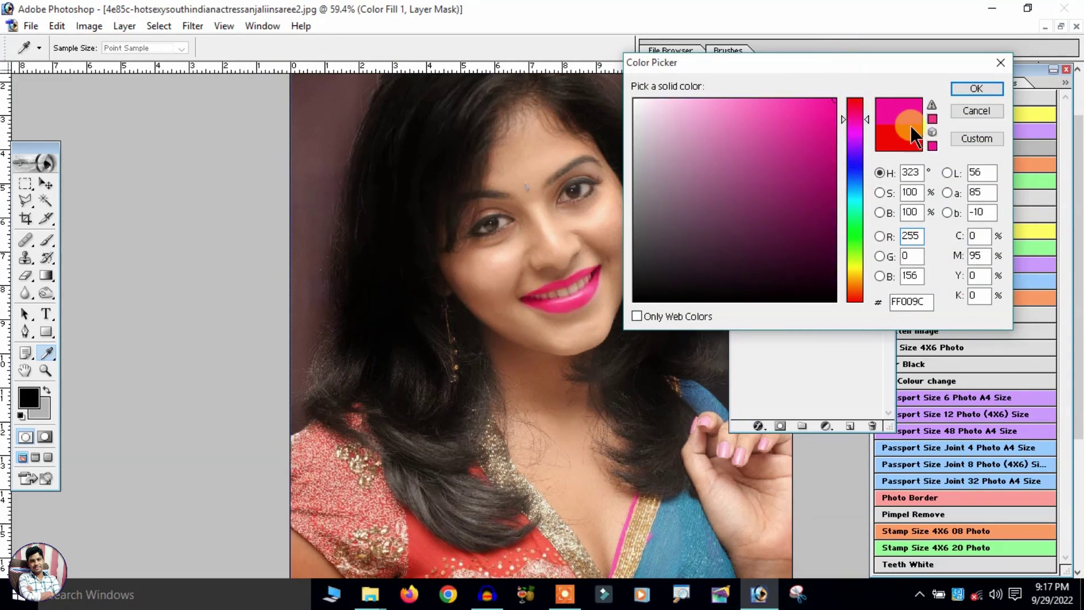
drag(851, 248, 855, 301)
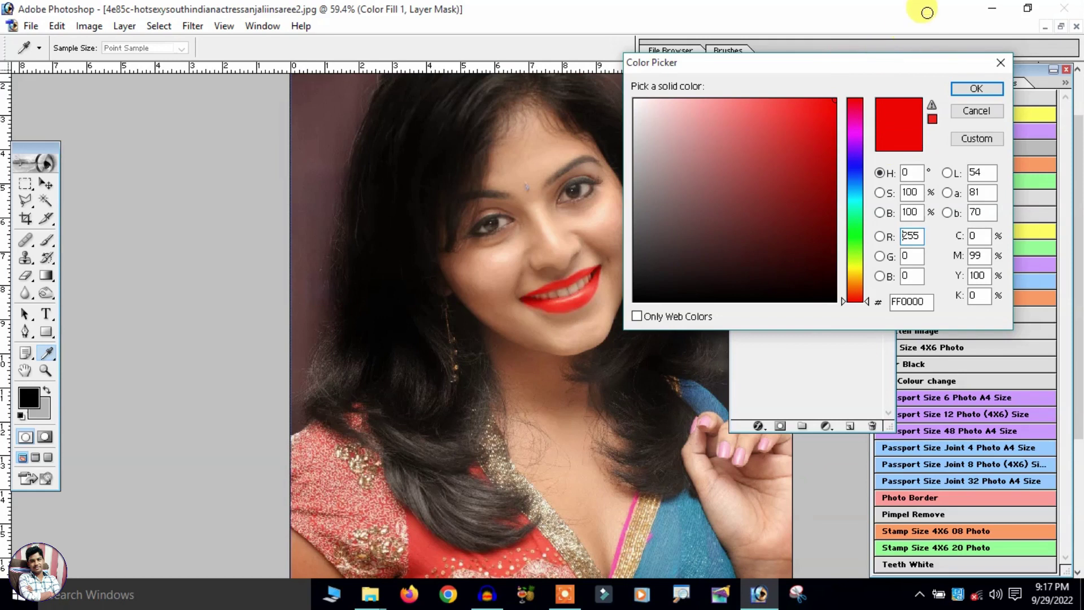
click(966, 90)
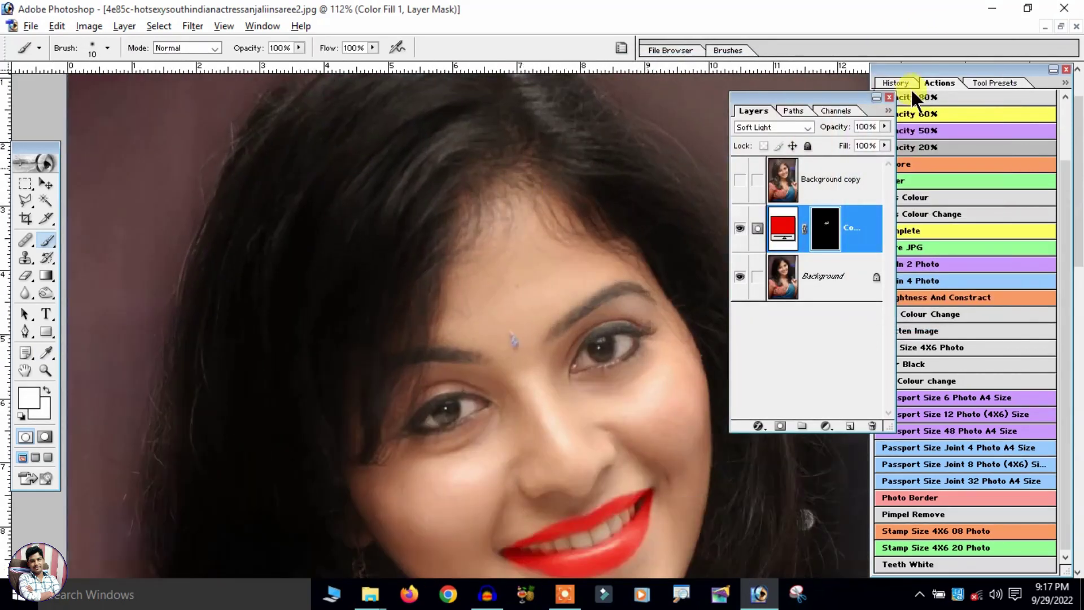
click(890, 96)
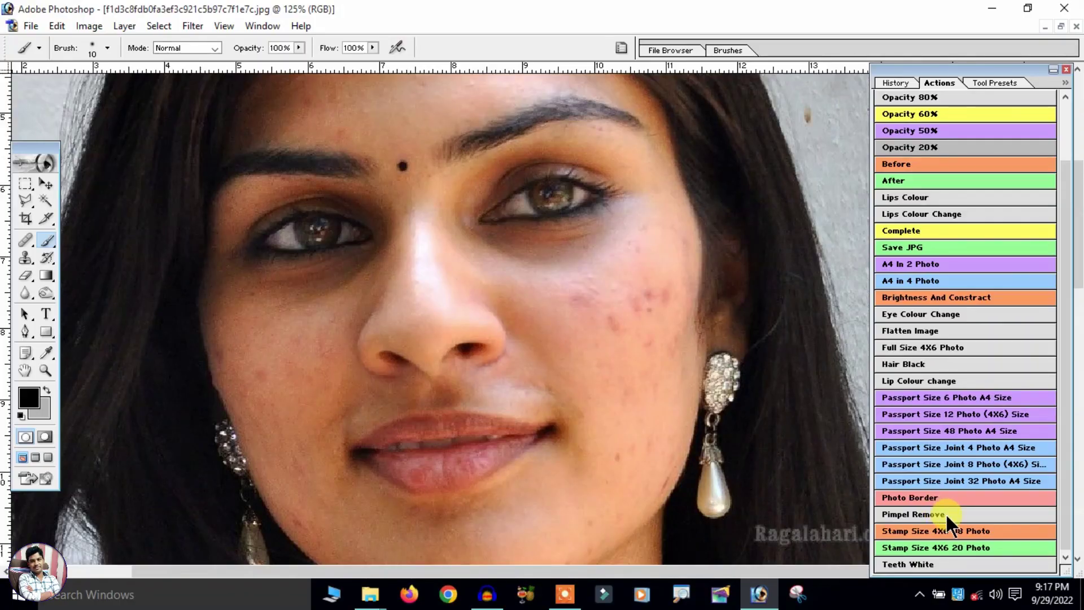
Step: Pick the Healing Brush, heal a lower-cheek spot, and zoom to the cheek beside the earring
click(945, 513)
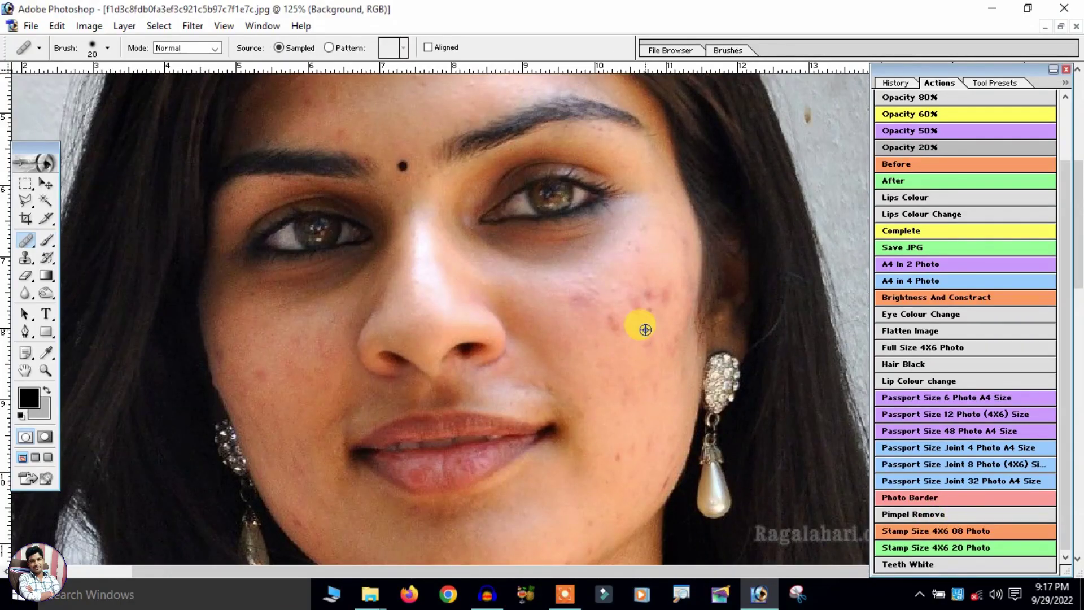
scroll(646, 329, up, 2)
scroll(157, 211, down, 3)
scroll(327, 229, right, 3)
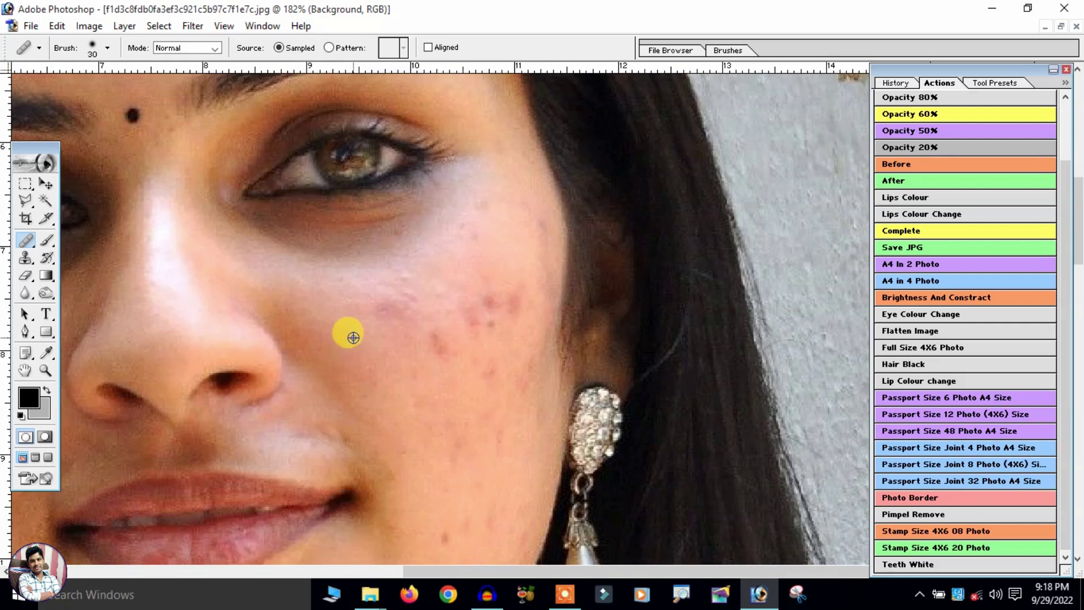
alt+click(345, 406)
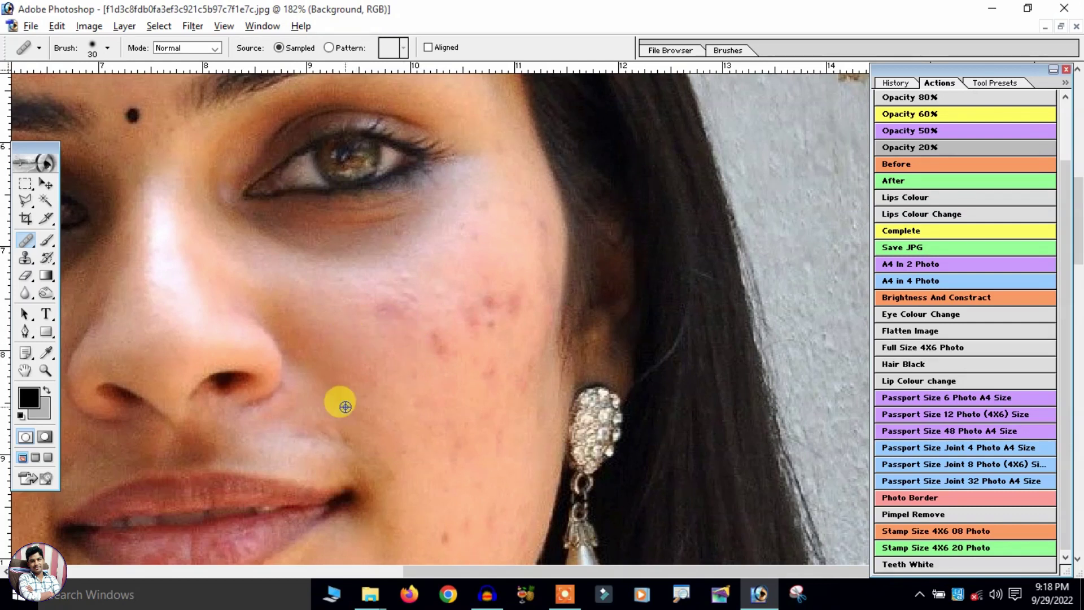
click(376, 336)
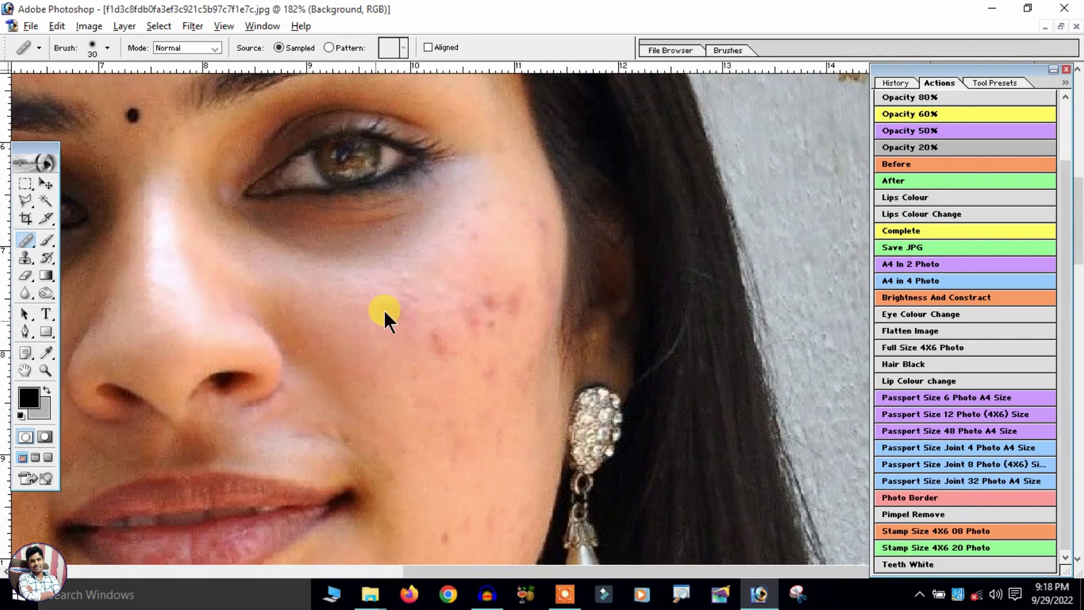
key(ctrl+plus)
mouse_move(473, 284)
mouse_down()
mouse_move(505, 379)
mouse_move(429, 150)
mouse_up()
drag(532, 456, 508, 298)
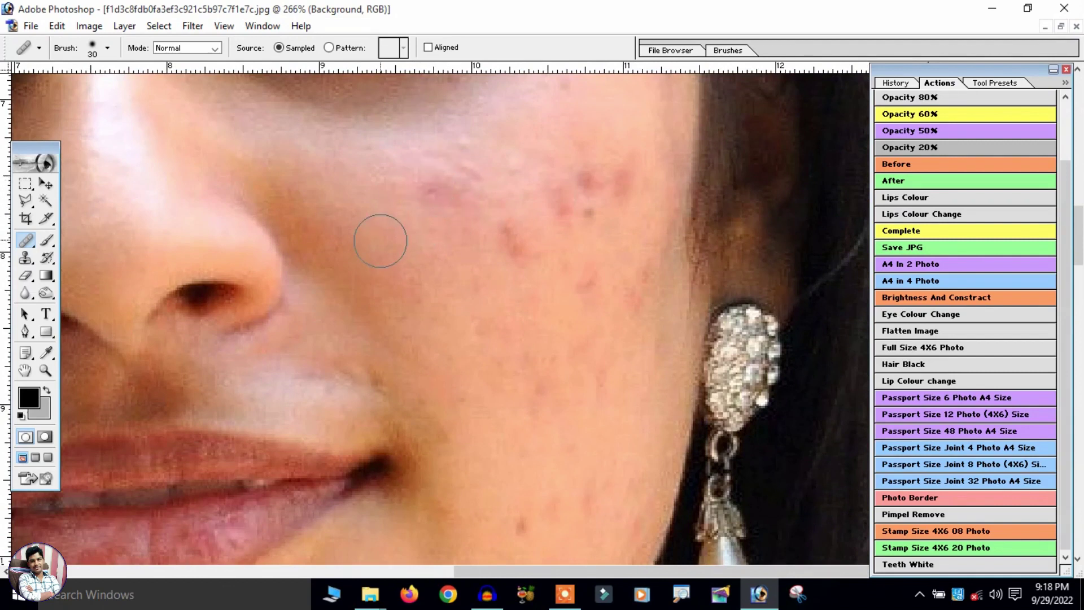
Step: Heal the pink and red blemishes on the upper cheek from clean-skin sources
alt+click(392, 245)
alt+click(392, 243)
click(436, 197)
alt+click(409, 229)
click(441, 178)
alt+click(409, 232)
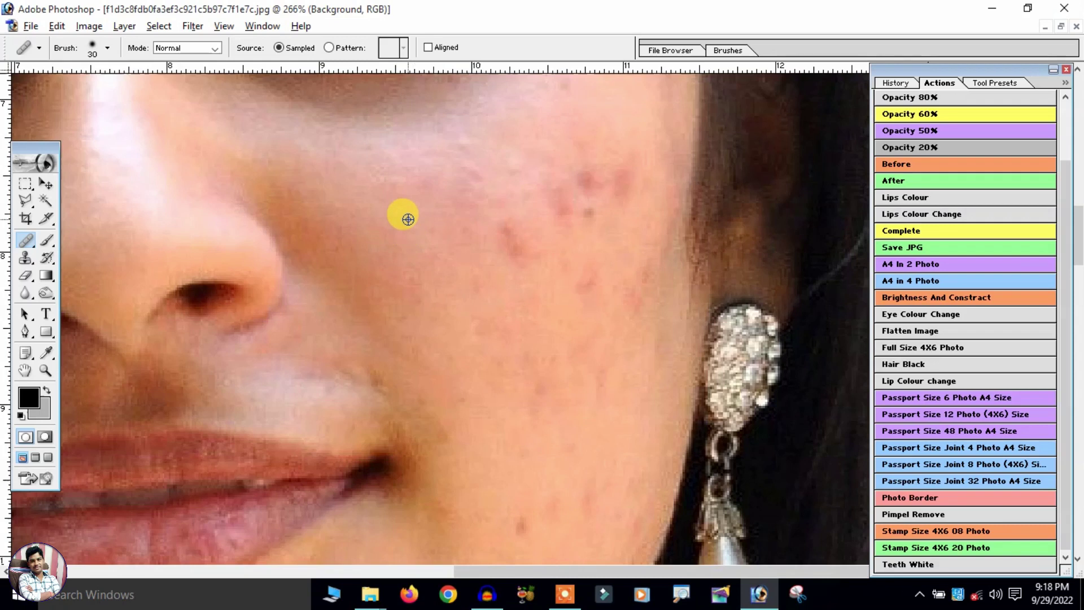
alt+click(426, 290)
alt+click(462, 259)
alt+click(442, 258)
click(511, 241)
alt+click(492, 269)
click(485, 214)
click(453, 246)
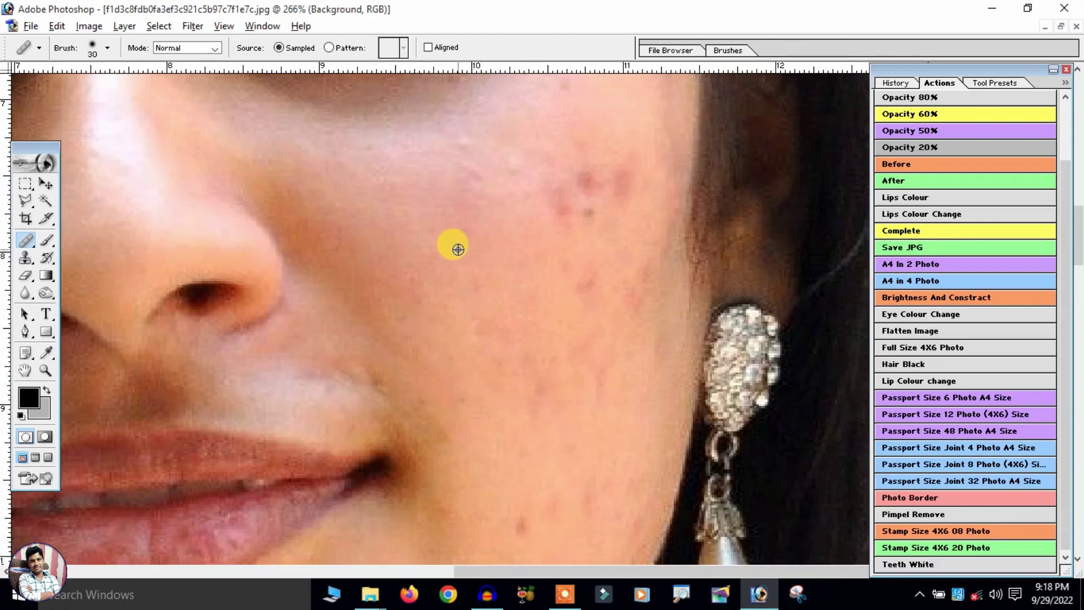
Step: Heal the remaining red and small dark blemishes across the cheek
alt+click(558, 307)
click(582, 284)
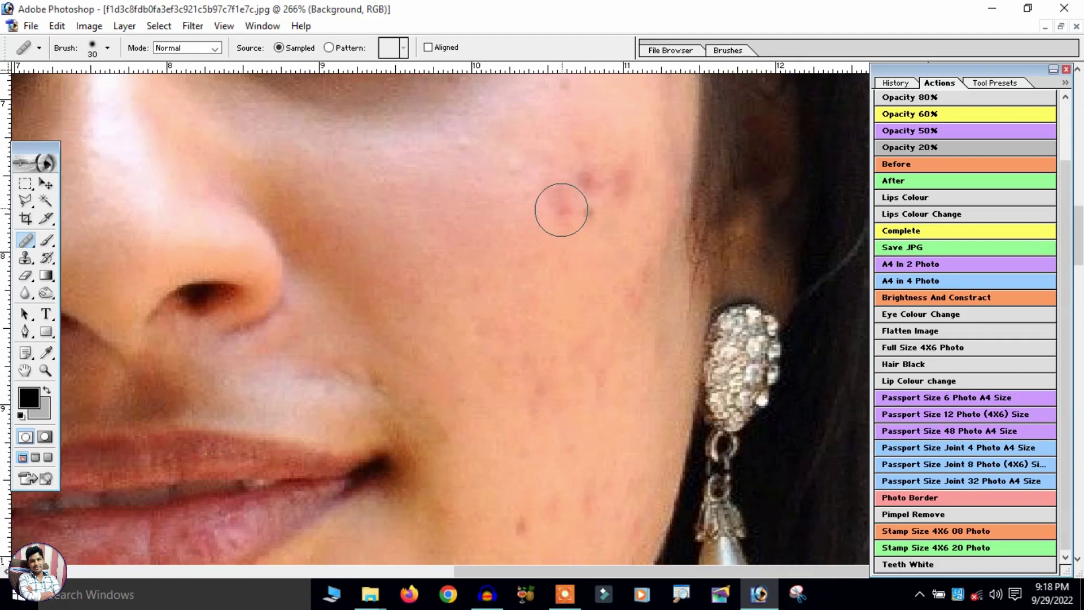
click(587, 213)
alt+click(557, 215)
click(545, 182)
alt+click(571, 230)
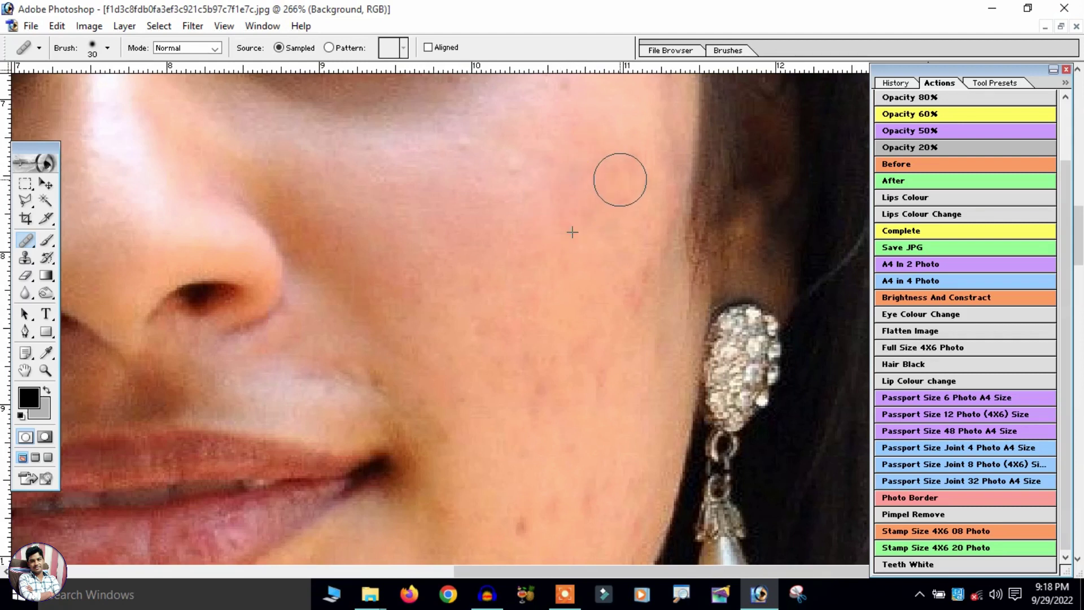
click(544, 181)
click(502, 163)
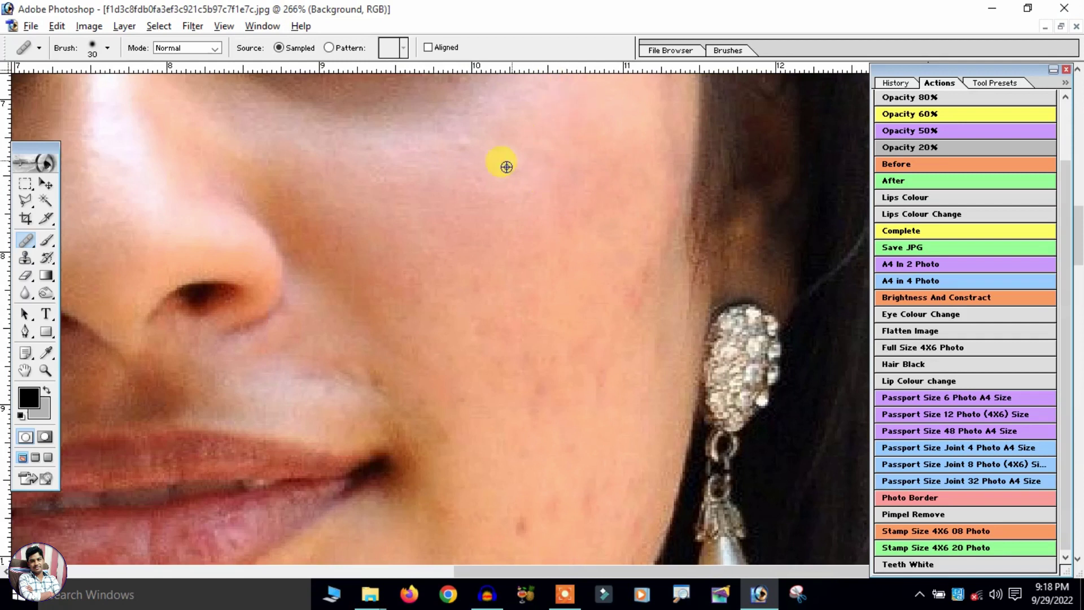
click(467, 188)
alt+click(497, 381)
click(510, 418)
Step: Heal the last spots on the lower cheek, jaw and upper cheek
drag(515, 358, 457, 196)
alt+click(461, 342)
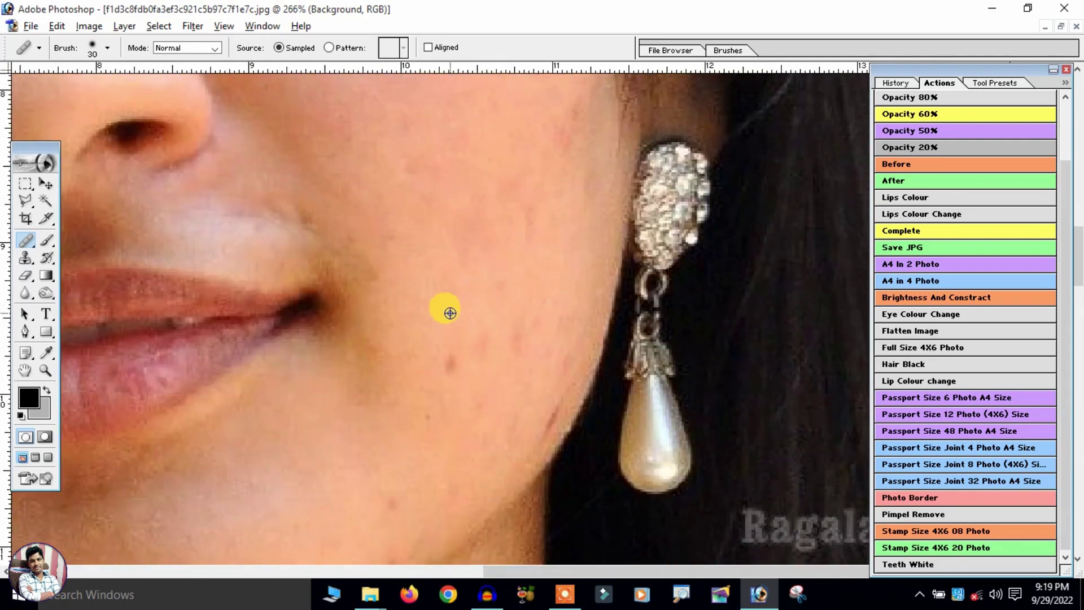
click(449, 364)
drag(502, 268, 484, 346)
alt+click(508, 172)
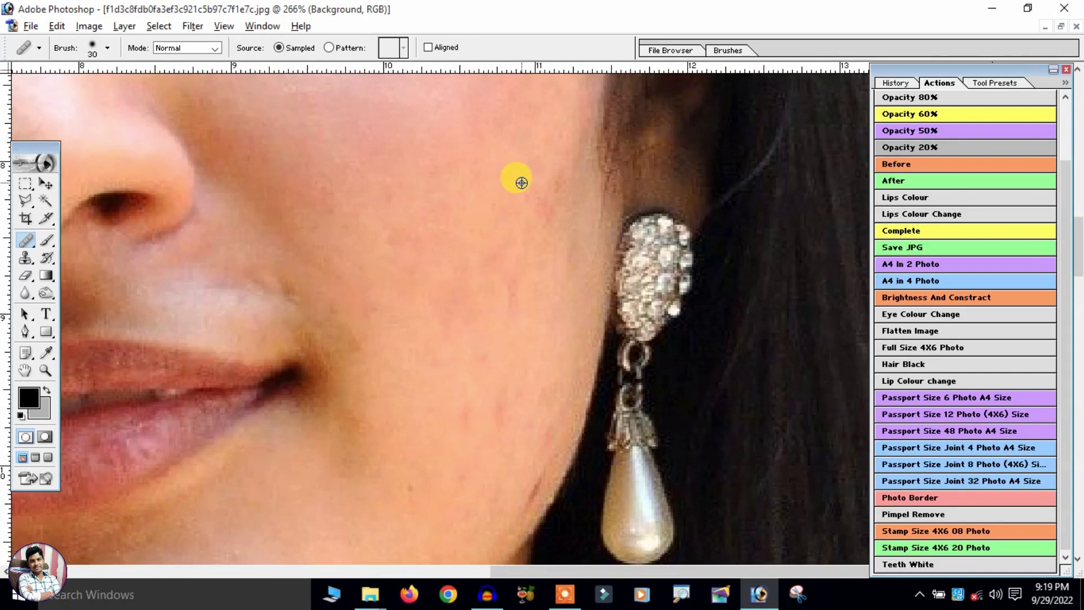
alt+click(500, 169)
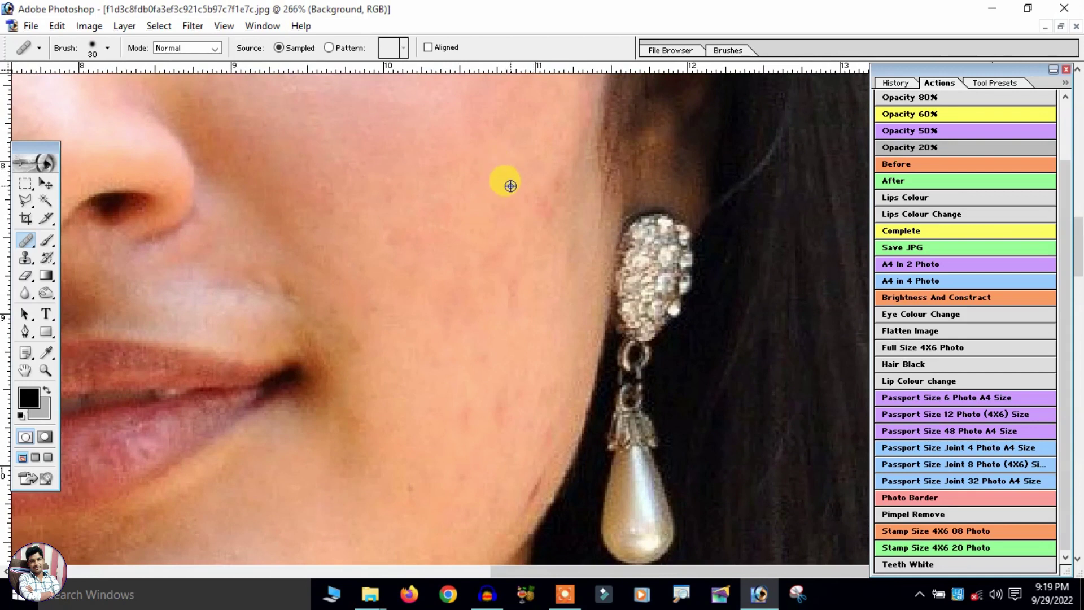
click(511, 252)
alt+click(515, 223)
click(501, 354)
click(460, 380)
scroll(467, 403, down, 4)
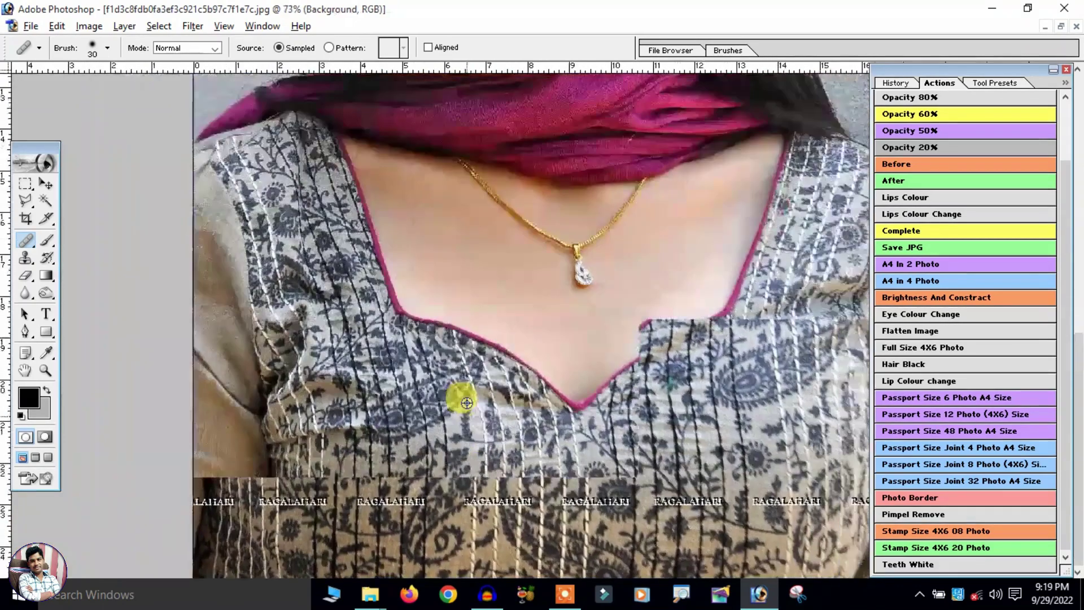
scroll(467, 402, down, 2)
scroll(472, 394, up, 2)
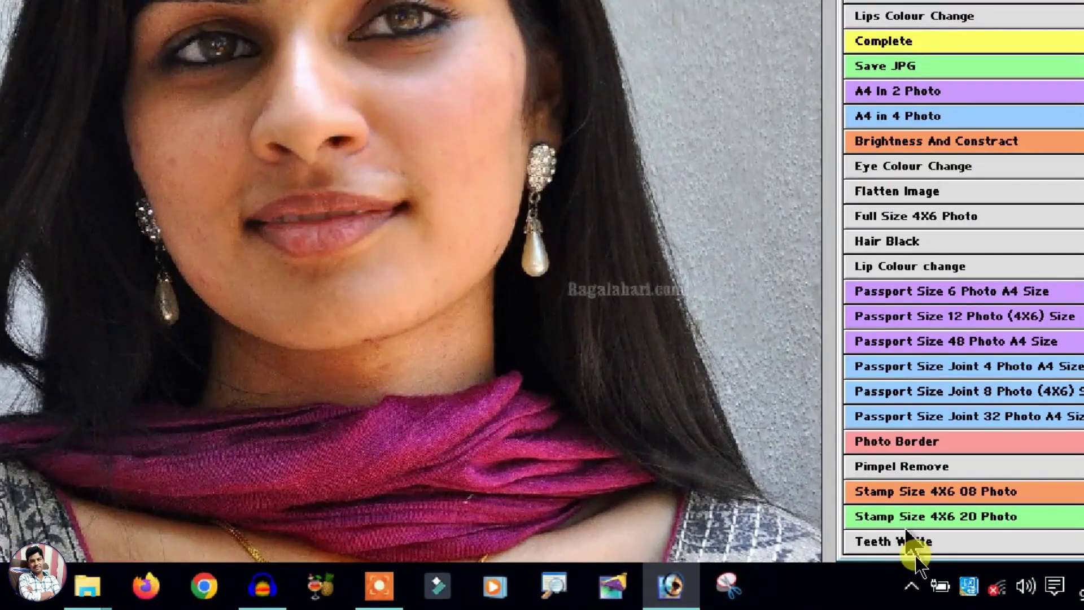
Step: Whiten the teeth photo with the Teeth White action, masking it back onto the front teeth
key(alt+Tab)
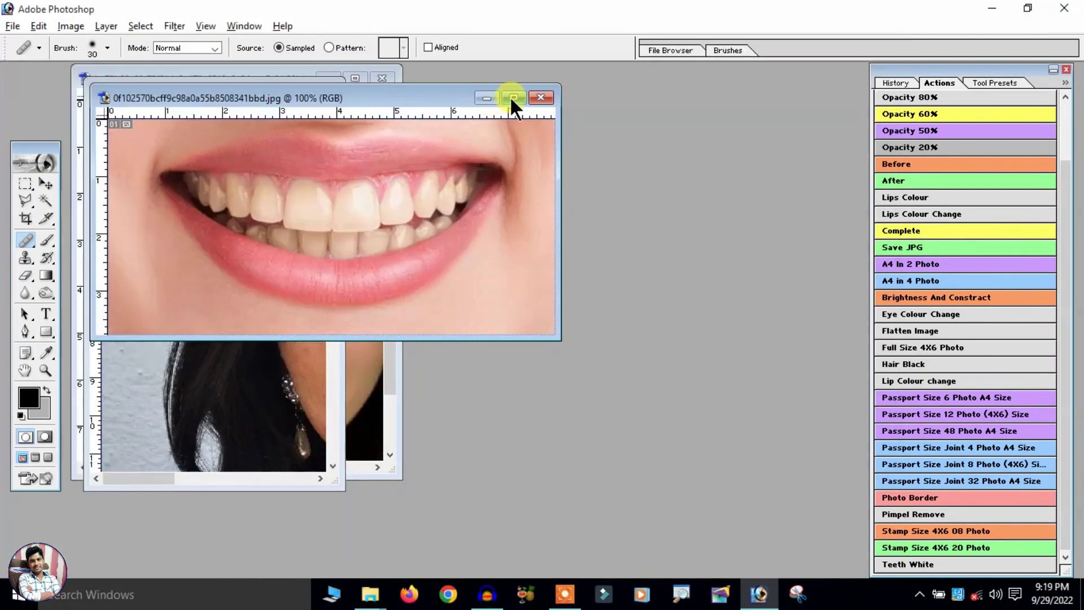
click(513, 99)
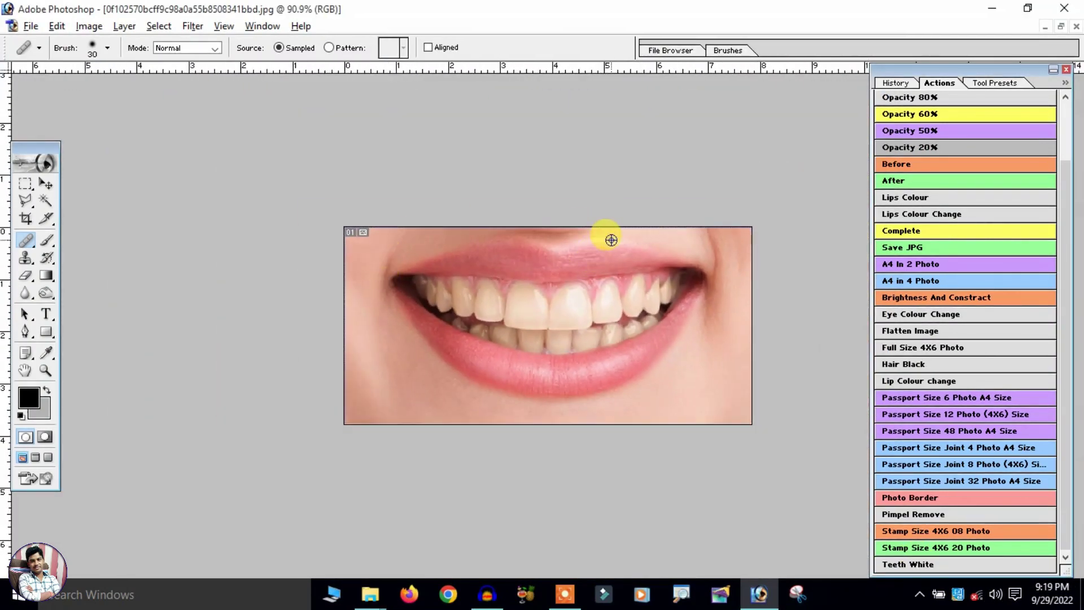
key(ctrl+plus)
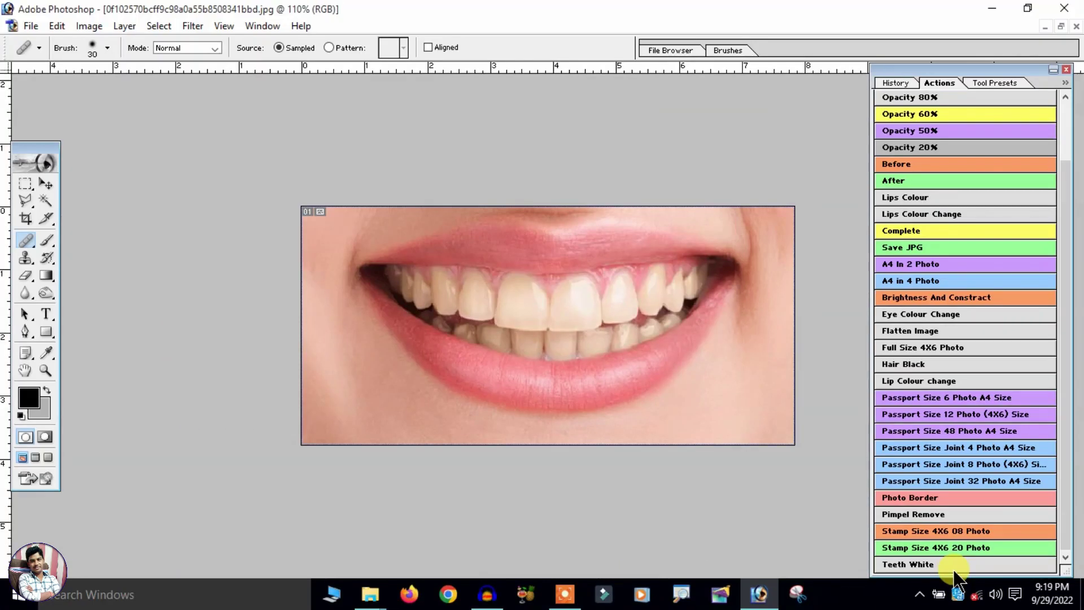
click(953, 568)
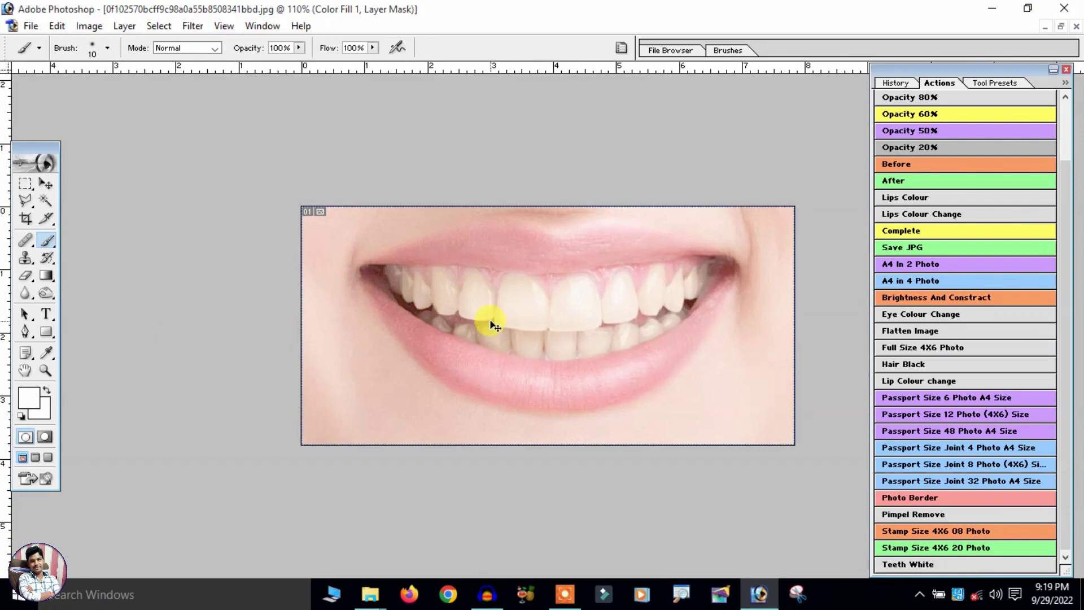
key(ctrl+i)
scroll(496, 314, up, 3)
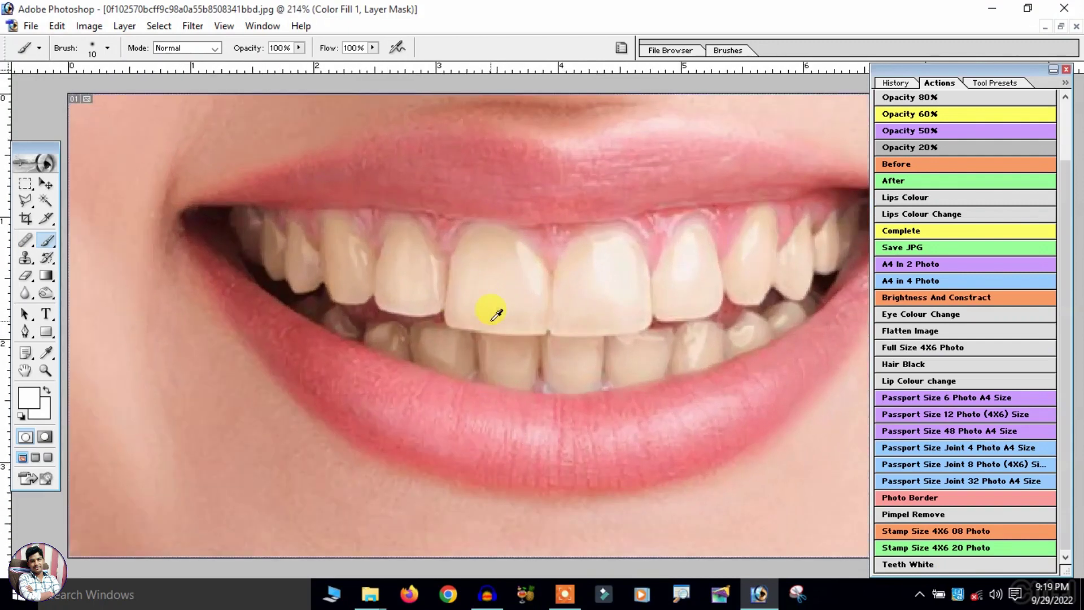
mouse_move(599, 288)
mouse_down()
mouse_move(597, 259)
mouse_move(625, 254)
mouse_move(583, 285)
mouse_move(601, 307)
mouse_move(565, 362)
mouse_move(581, 363)
mouse_move(520, 355)
mouse_move(533, 312)
mouse_move(513, 260)
mouse_move(455, 339)
mouse_move(839, 230)
mouse_up()
scroll(565, 303, down, 5)
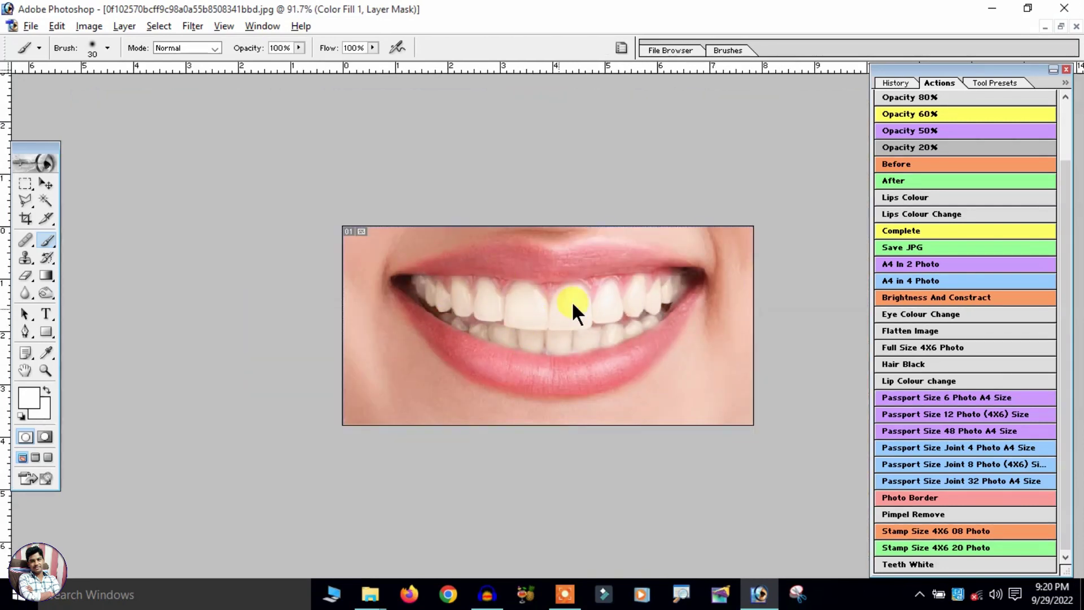
Step: Toggle the whitening layer off and on to compare, leave it on, and close the Layers panel
click(257, 25)
click(288, 302)
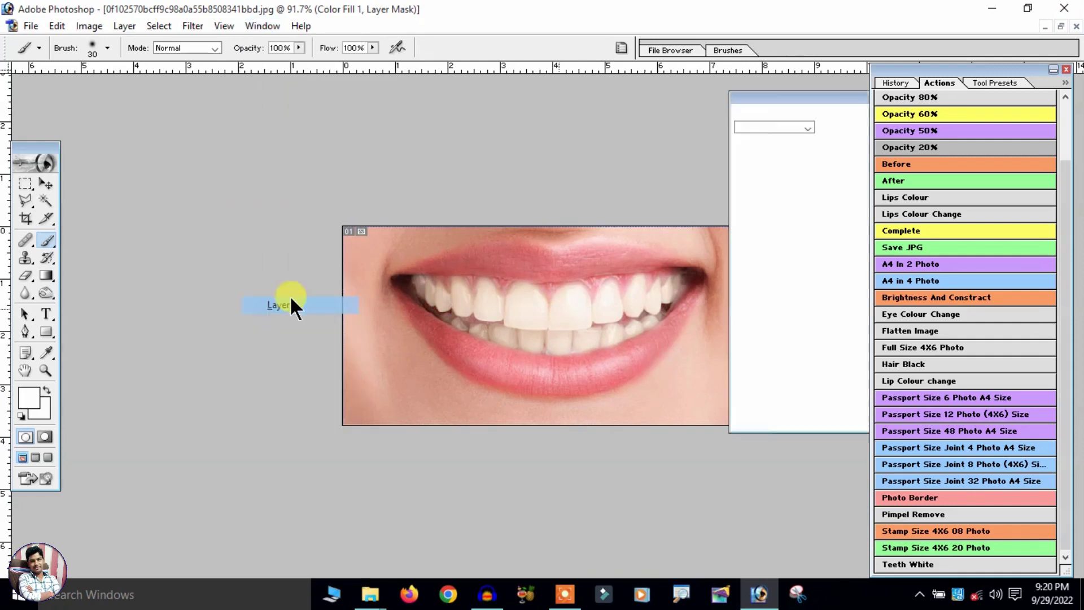
click(741, 170)
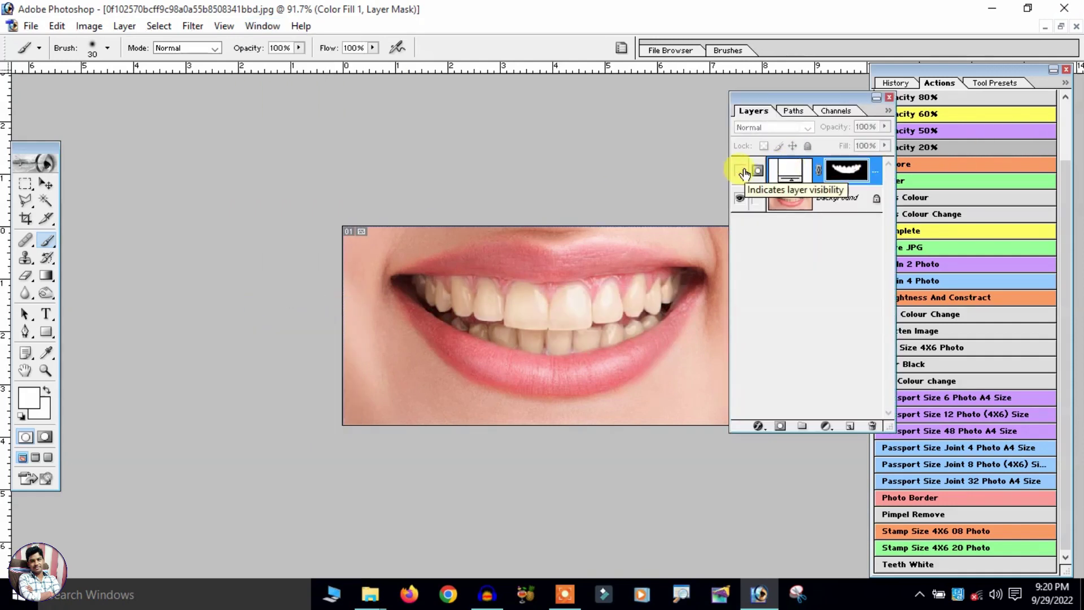
click(739, 170)
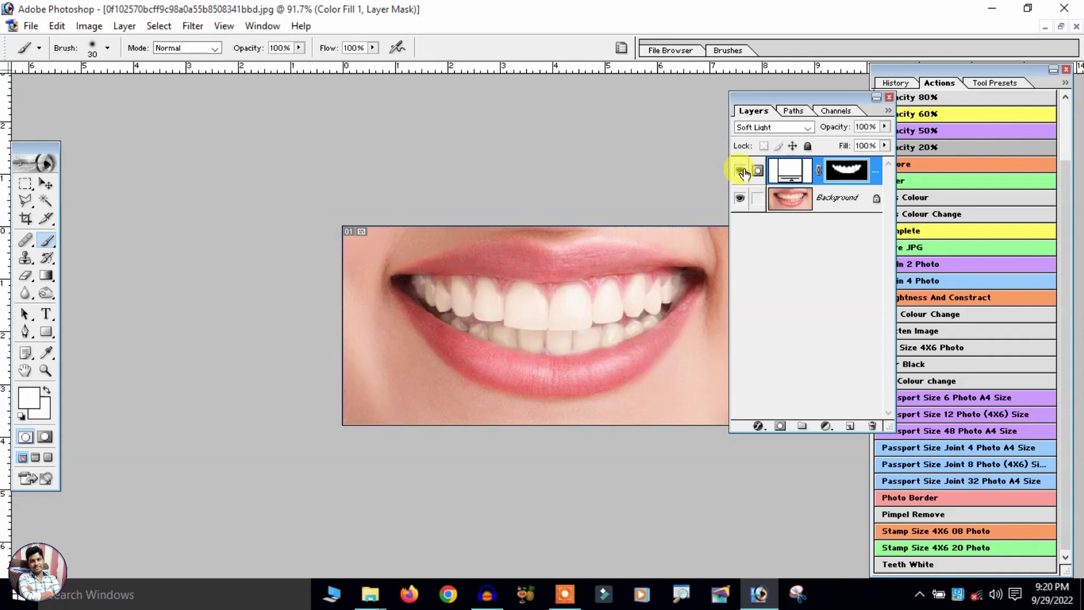
scroll(711, 172, up, 2)
click(747, 170)
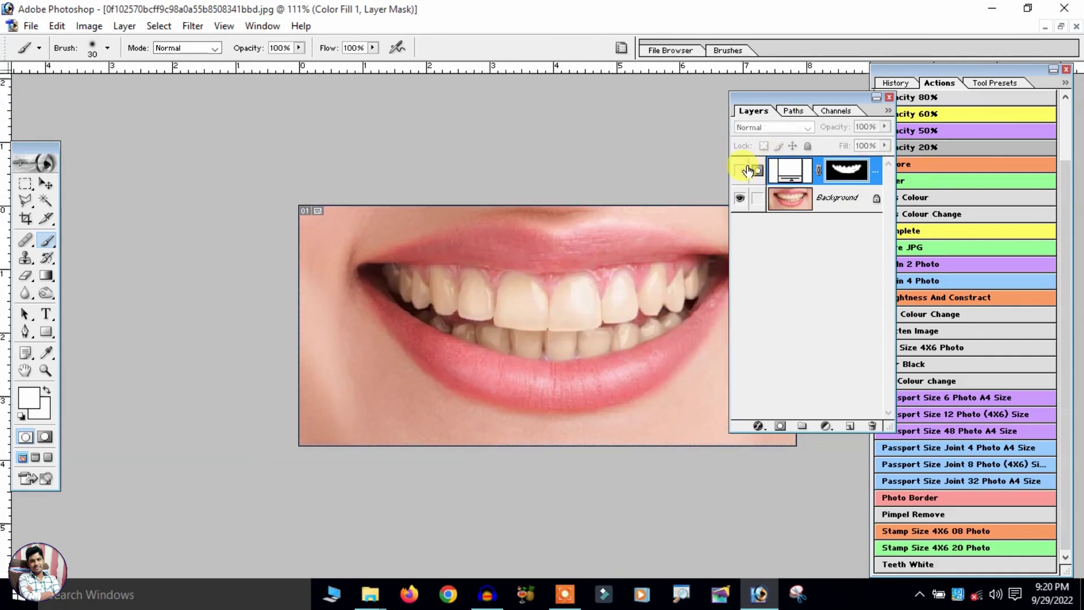
click(746, 170)
click(747, 170)
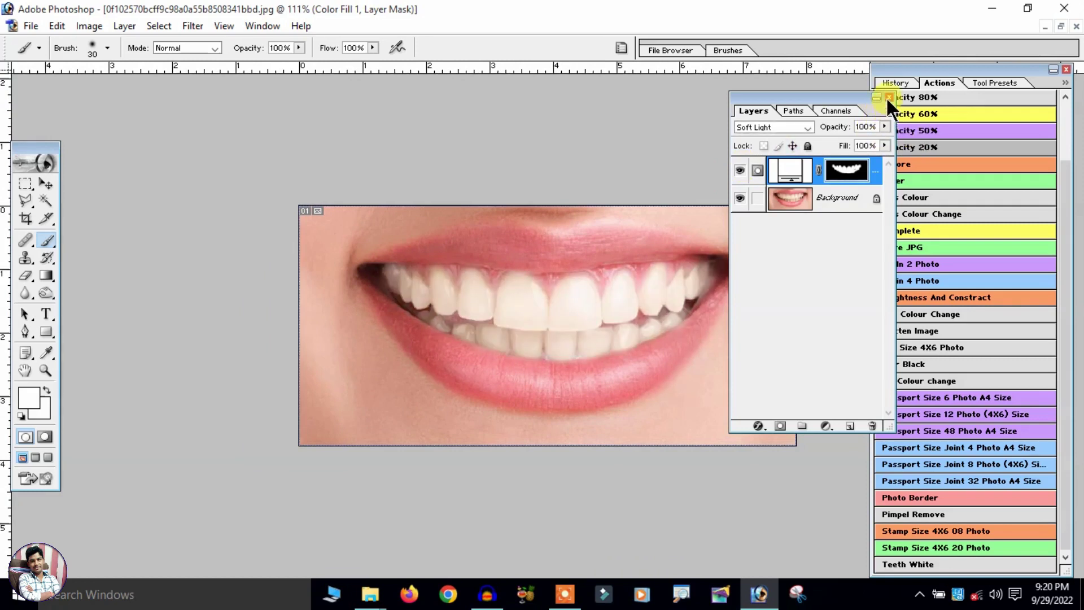
click(889, 97)
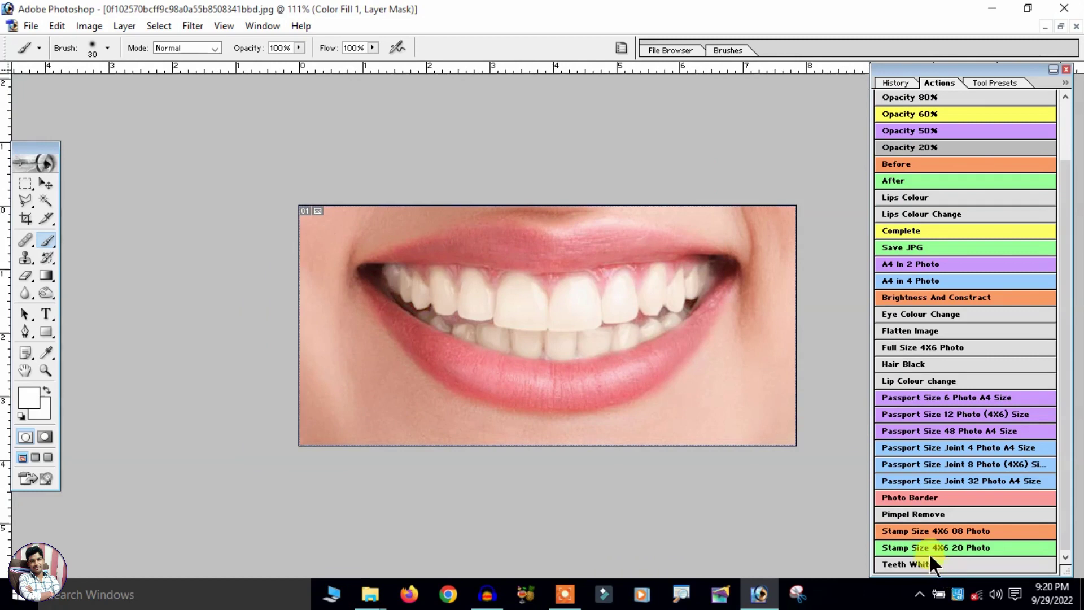
Step: Close the teeth photo unsaved and set a 10 px Photo Border stroke
click(1076, 26)
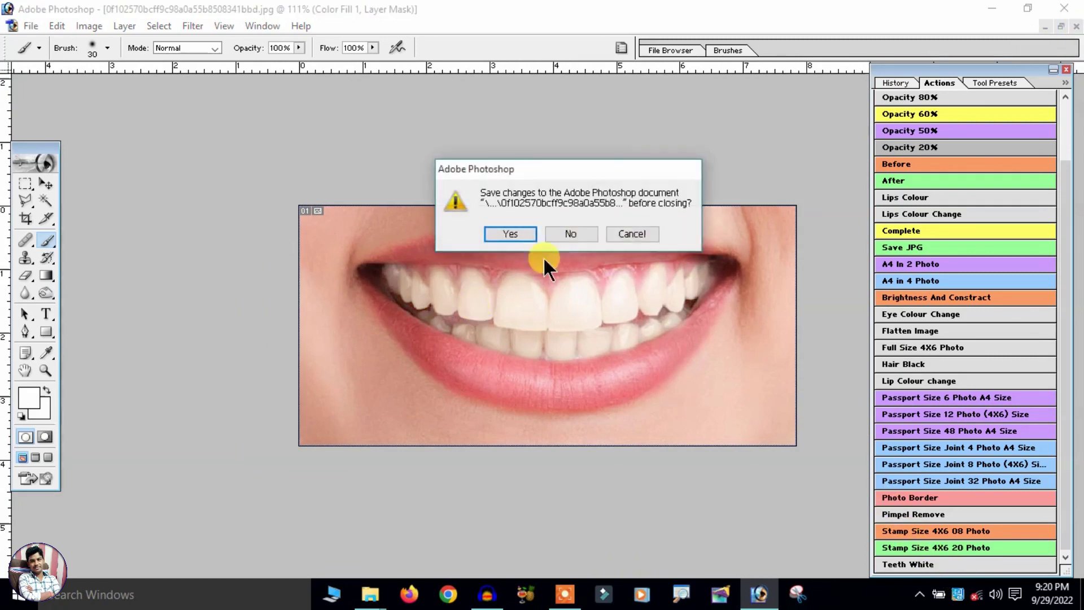
click(569, 234)
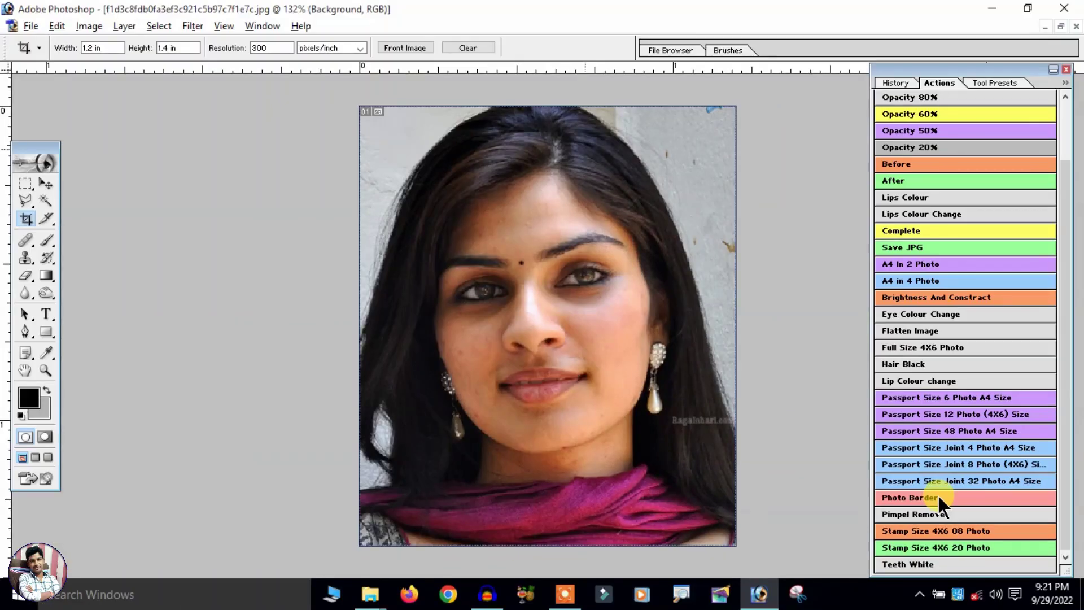
click(938, 496)
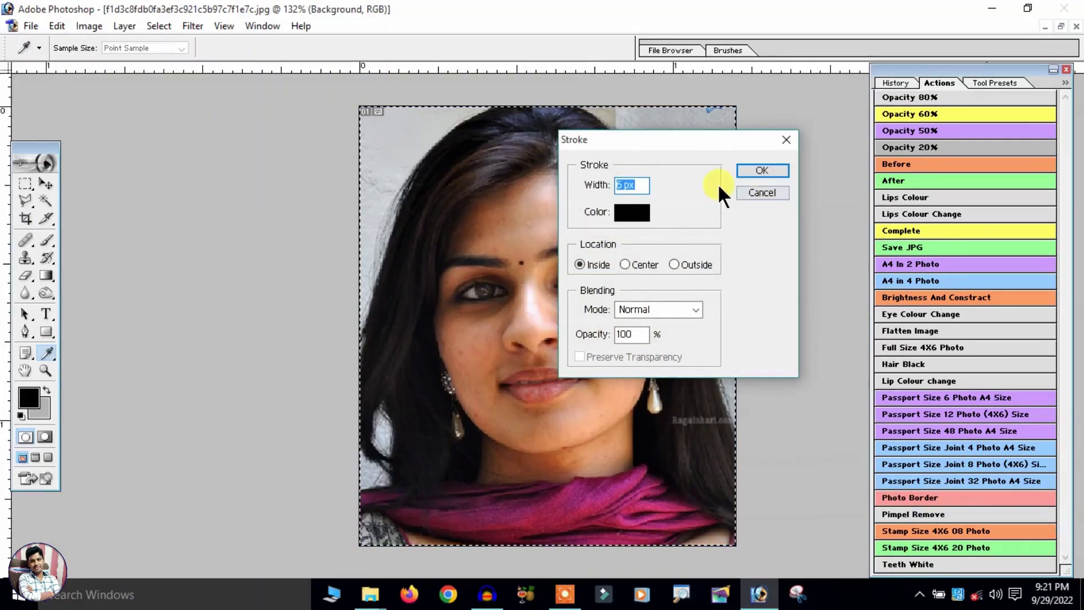
drag(679, 138, 763, 138)
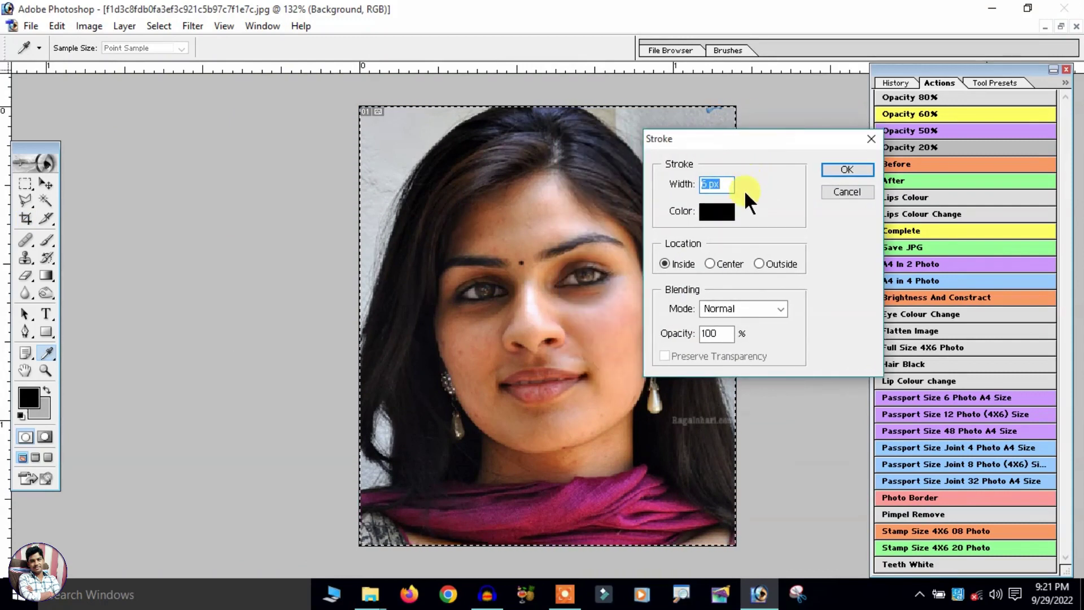
text(5)
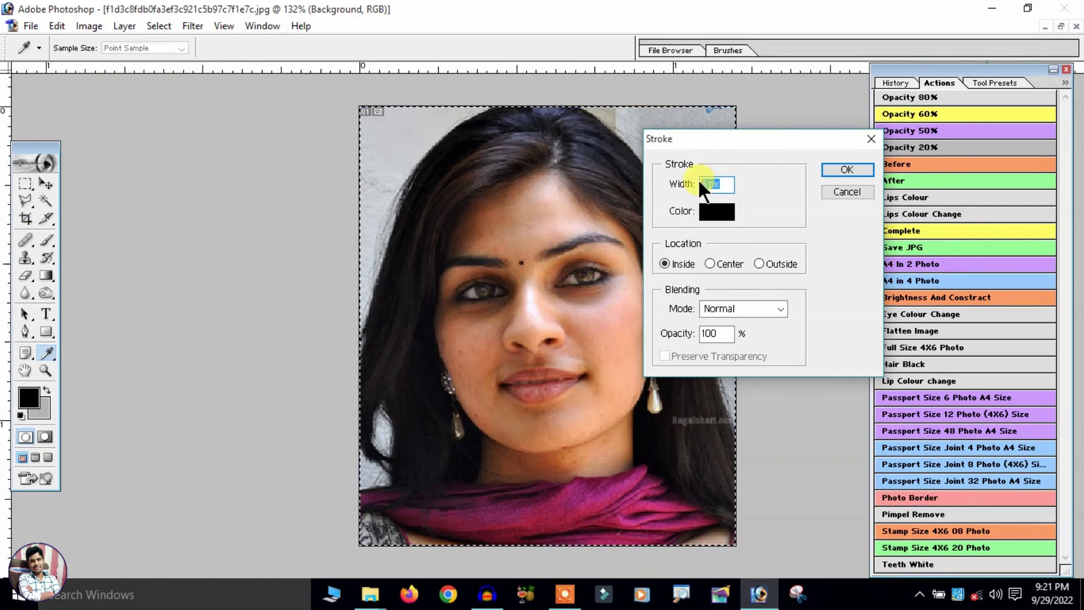
text(10)
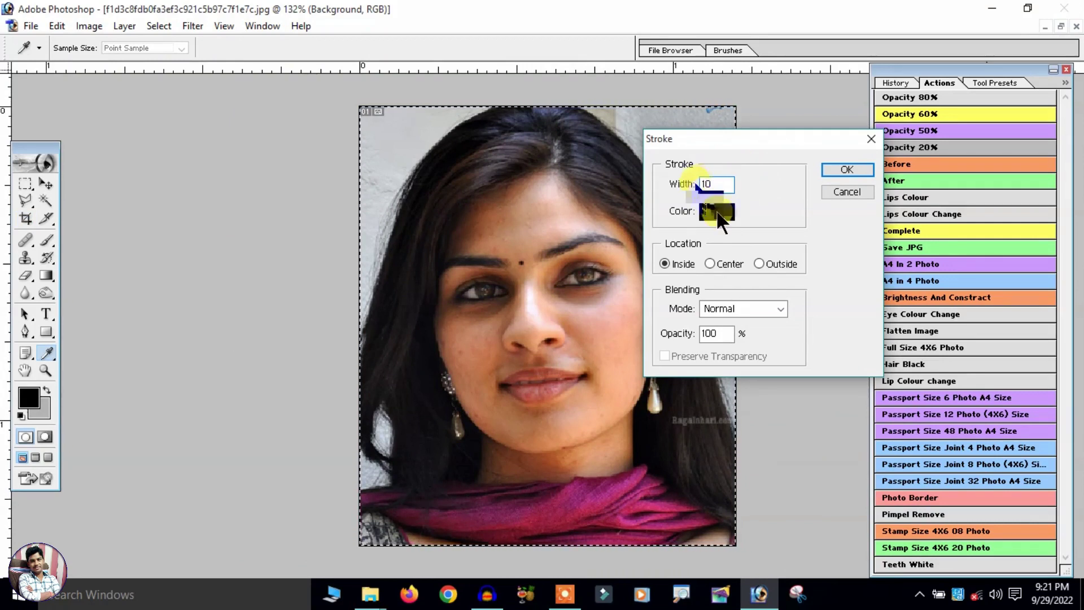
click(717, 212)
drag(719, 212, 835, 99)
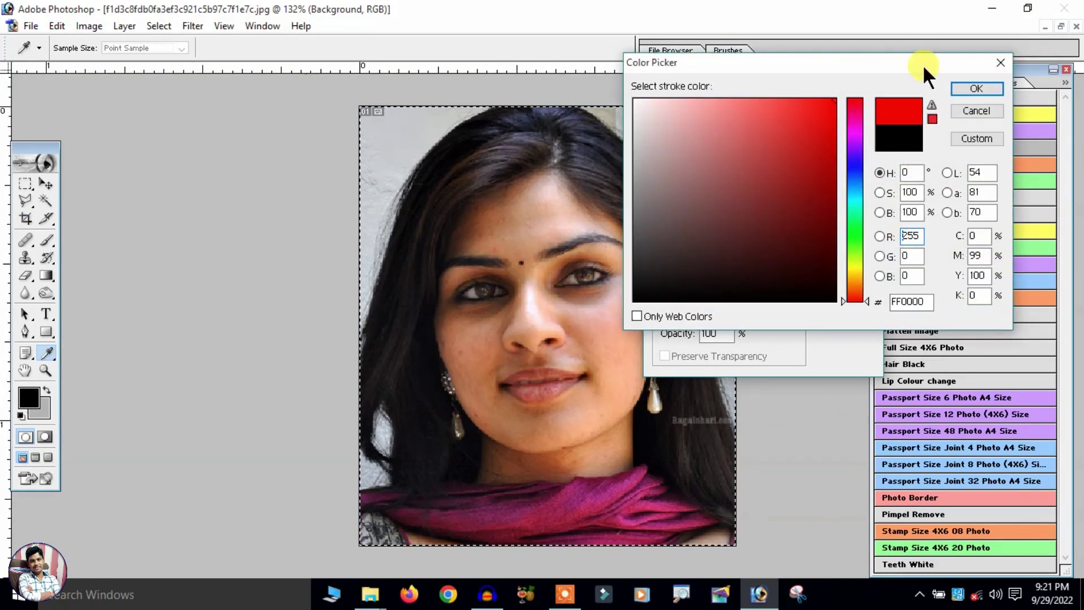
Step: Apply the border stroke in pure red, then undo it to restore the original portrait
click(957, 83)
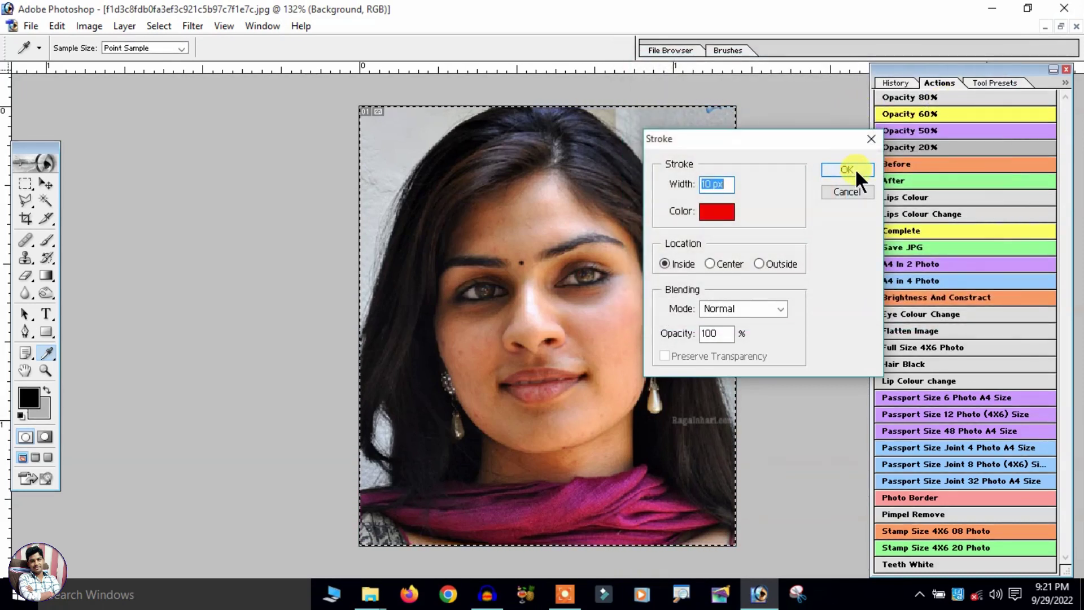
click(854, 168)
key(ctrl+d)
key(c)
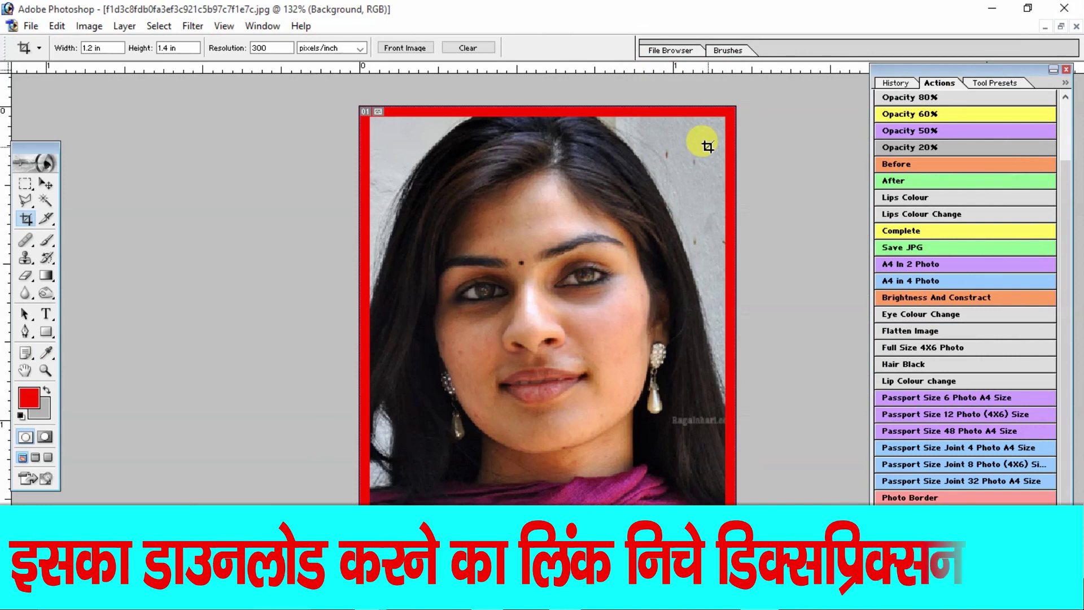
key(ctrl+a)
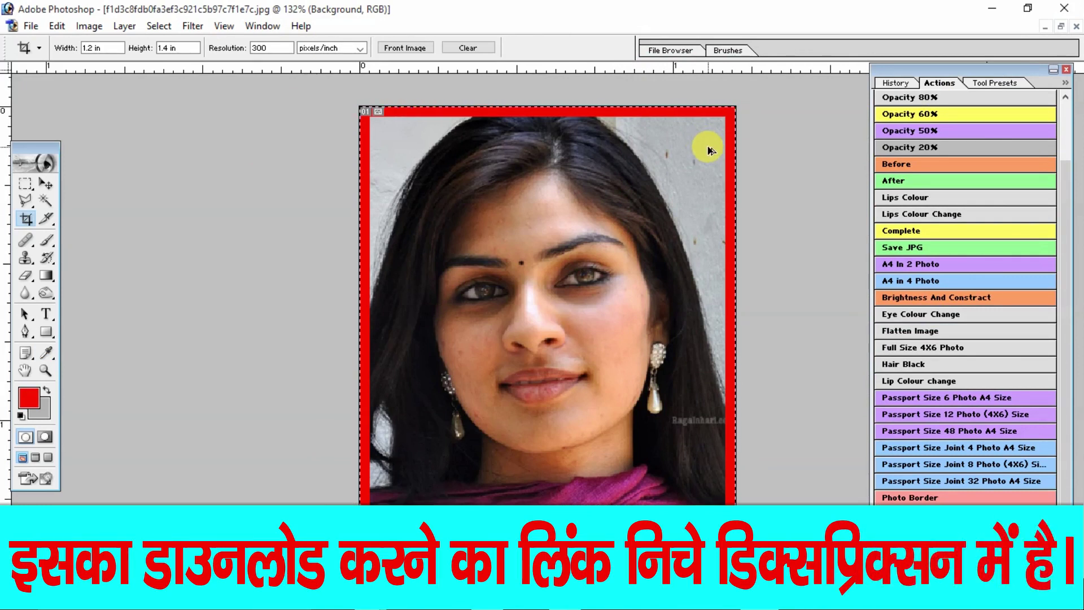
key(F12)
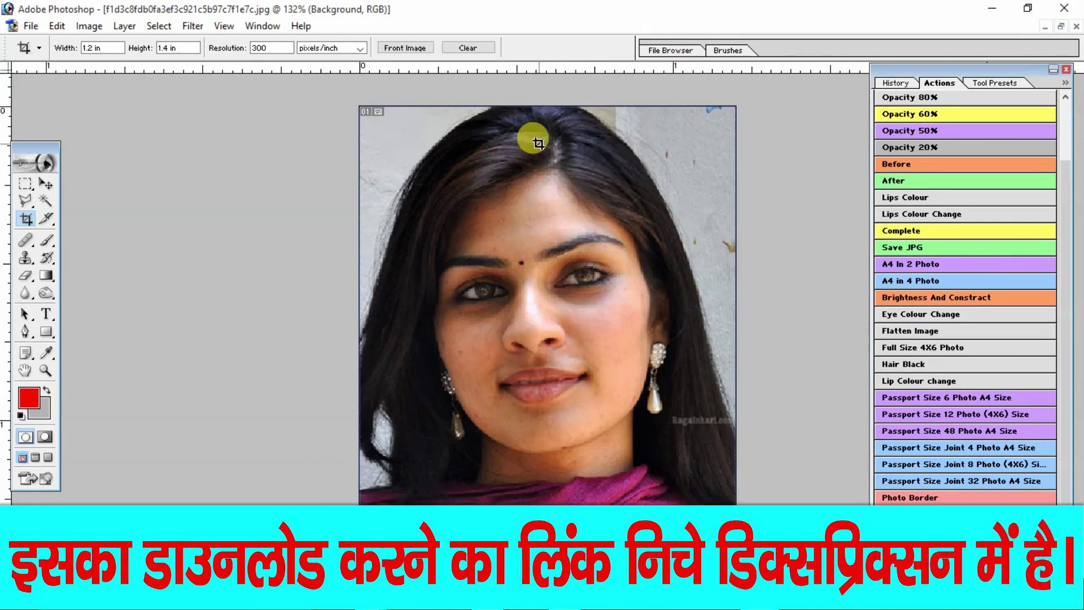
Step: Stroke the portrait with a bright blue Photo Border, then close the portrait
click(920, 496)
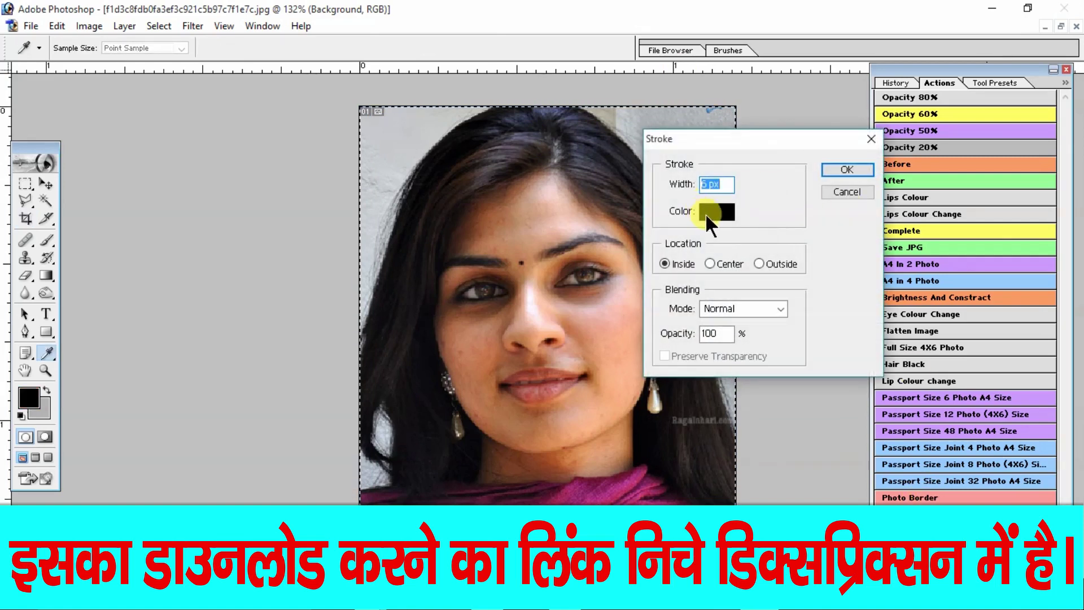
click(706, 212)
click(854, 163)
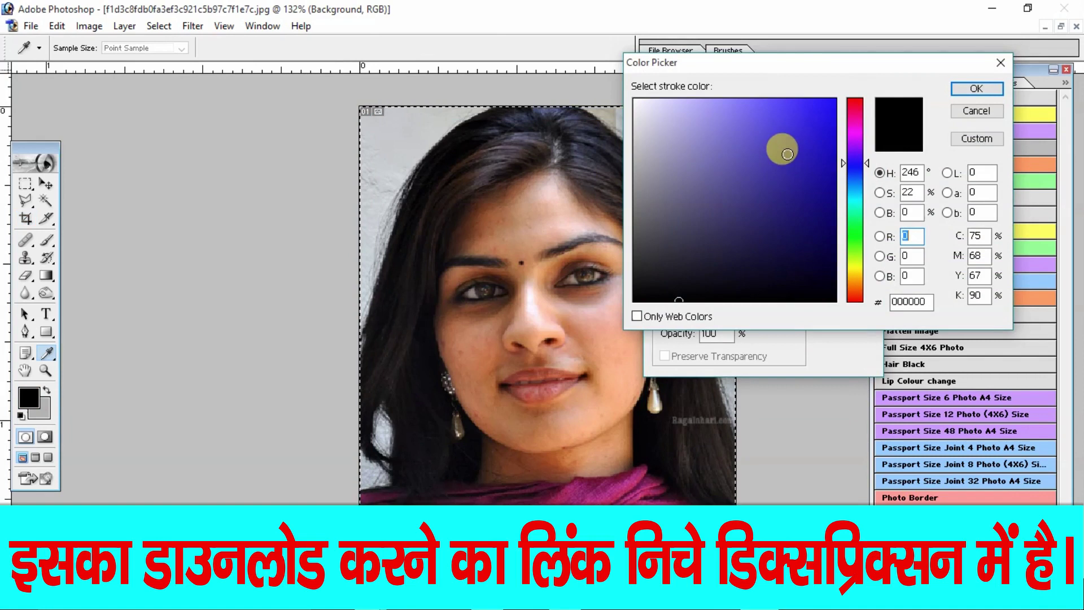
click(825, 116)
click(965, 89)
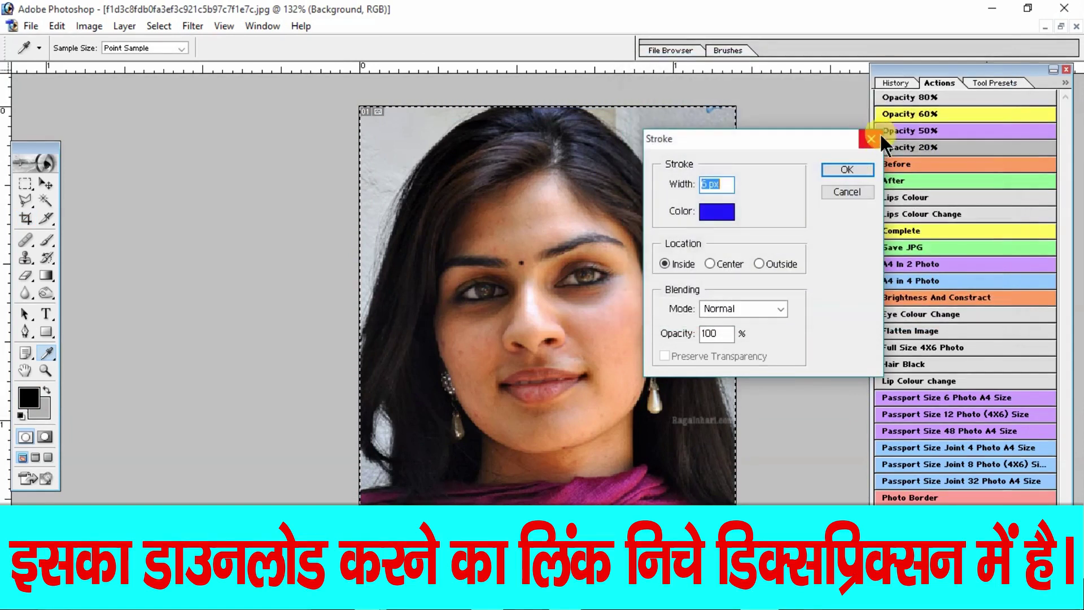
click(841, 169)
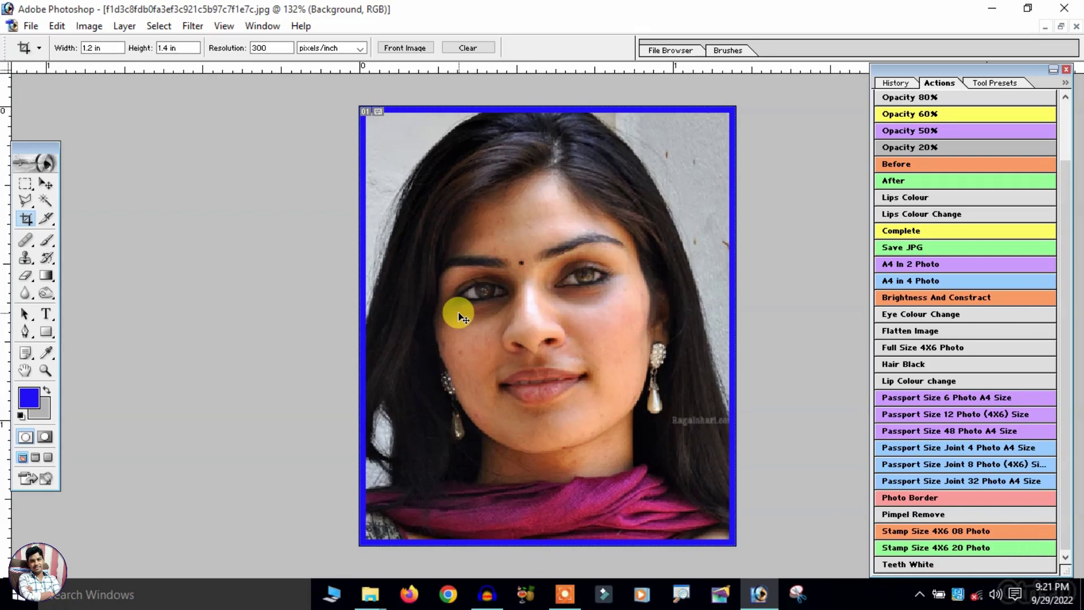
click(1076, 27)
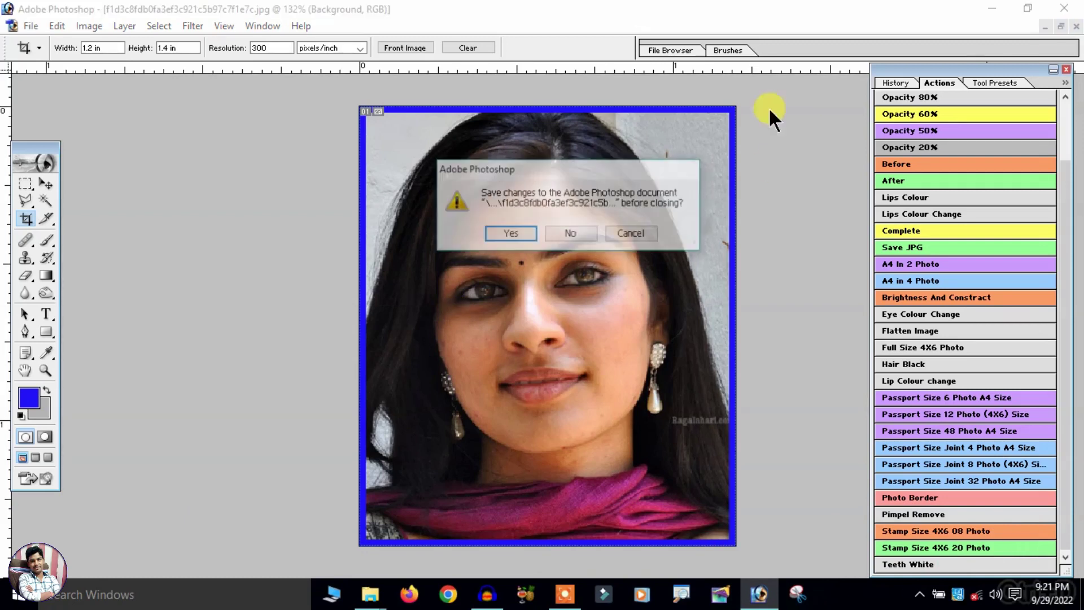
Step: Discard the blue-border changes and close the smiling-woman photo, revealing the green-sari portrait
click(585, 233)
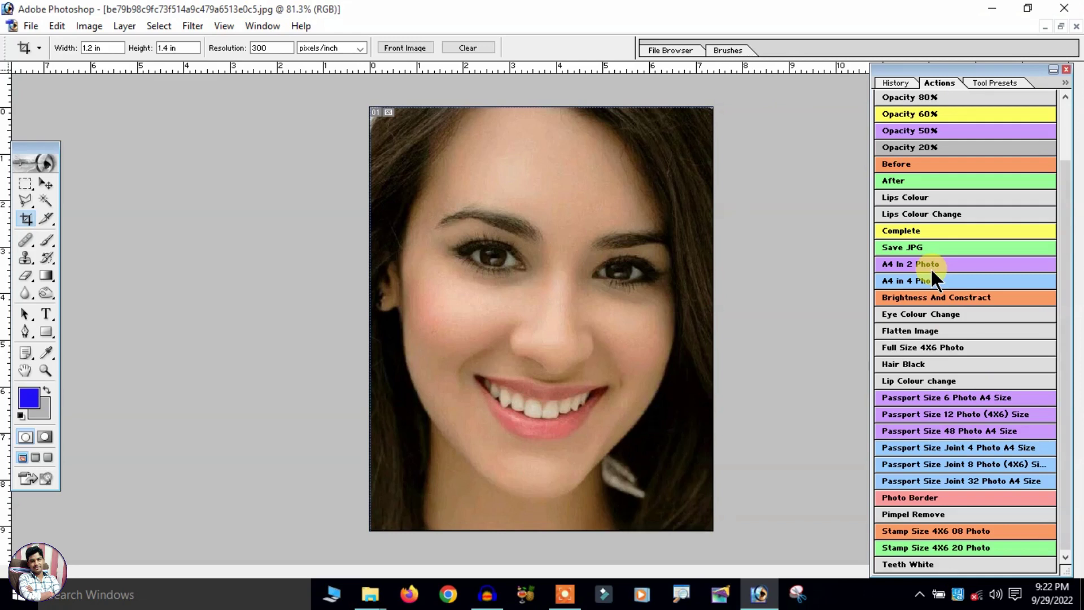
key(ctrl+w)
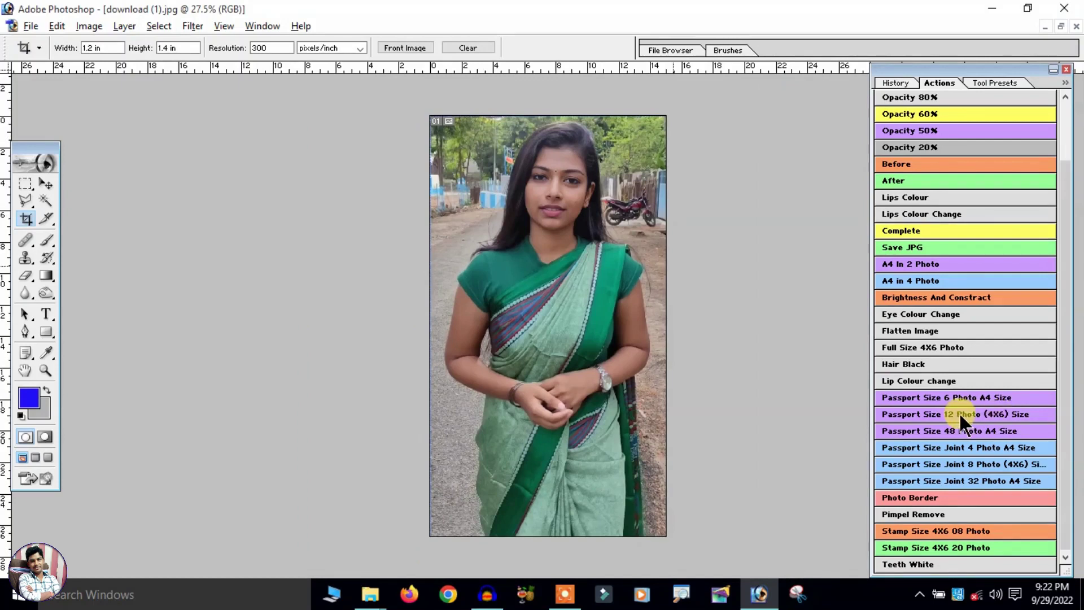
Step: Build a Passport Size 12 Photo (4X6) sheet, cropping the copy around her head and shoulders
click(959, 413)
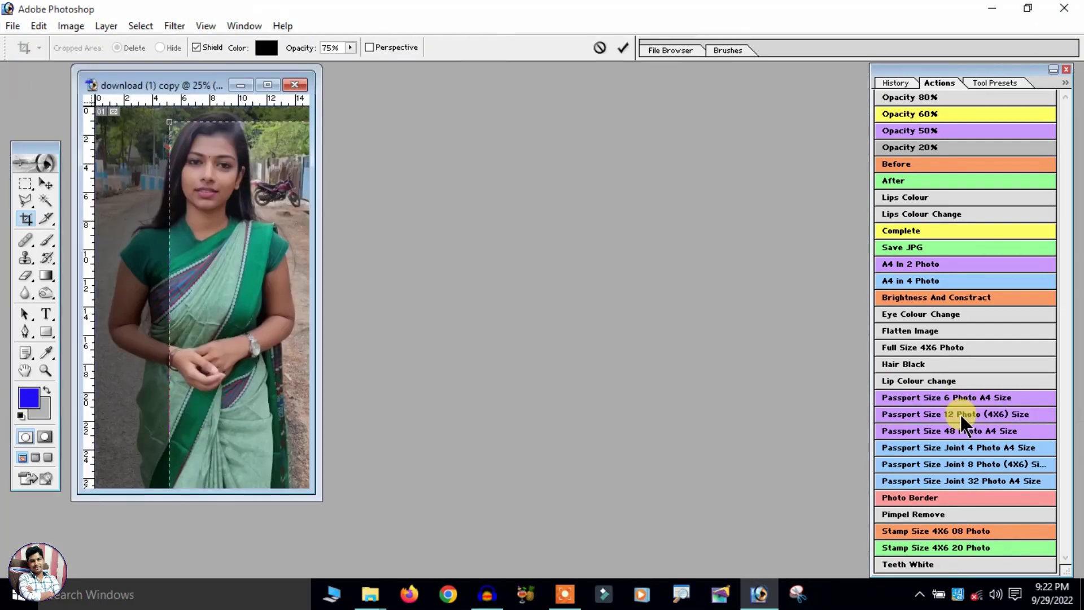
click(268, 85)
key(ctrl+minus)
drag(626, 266, 653, 260)
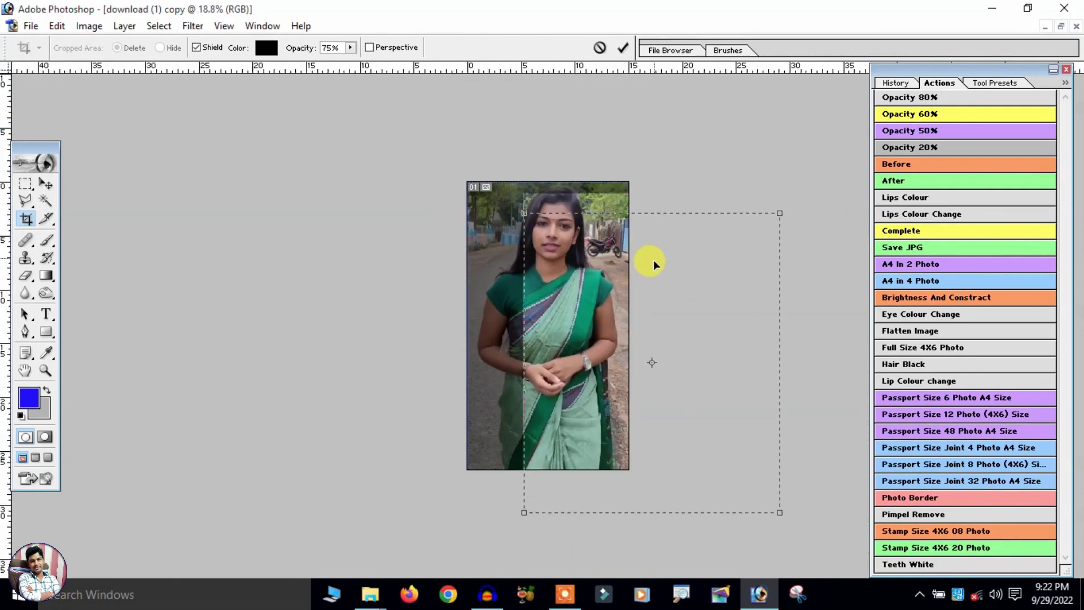
drag(513, 209, 648, 161)
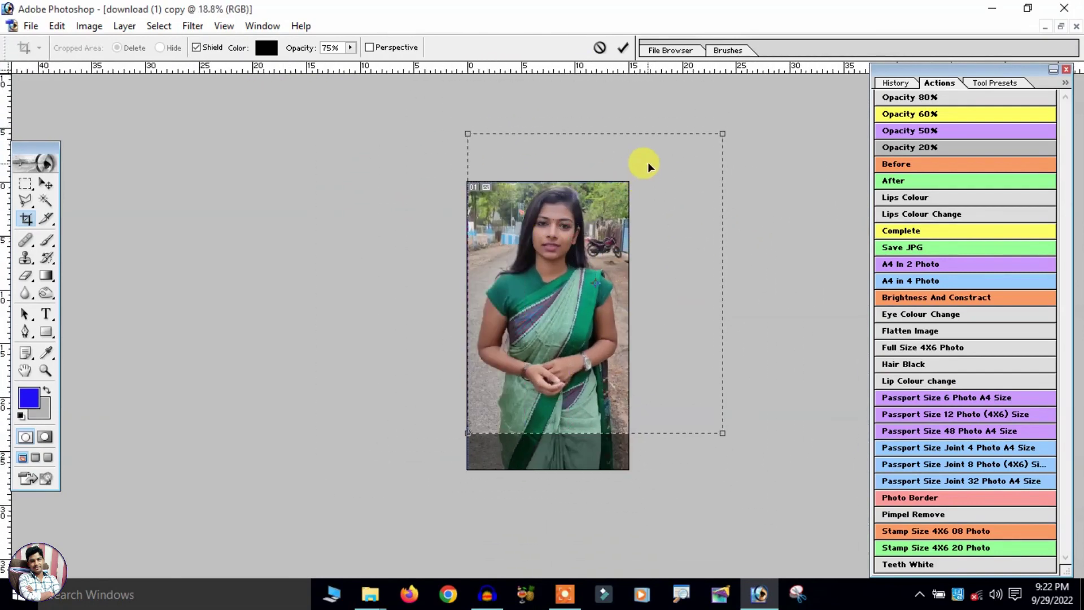
mouse_move(636, 243)
mouse_down()
mouse_move(706, 204)
mouse_move(654, 237)
mouse_move(675, 219)
mouse_up()
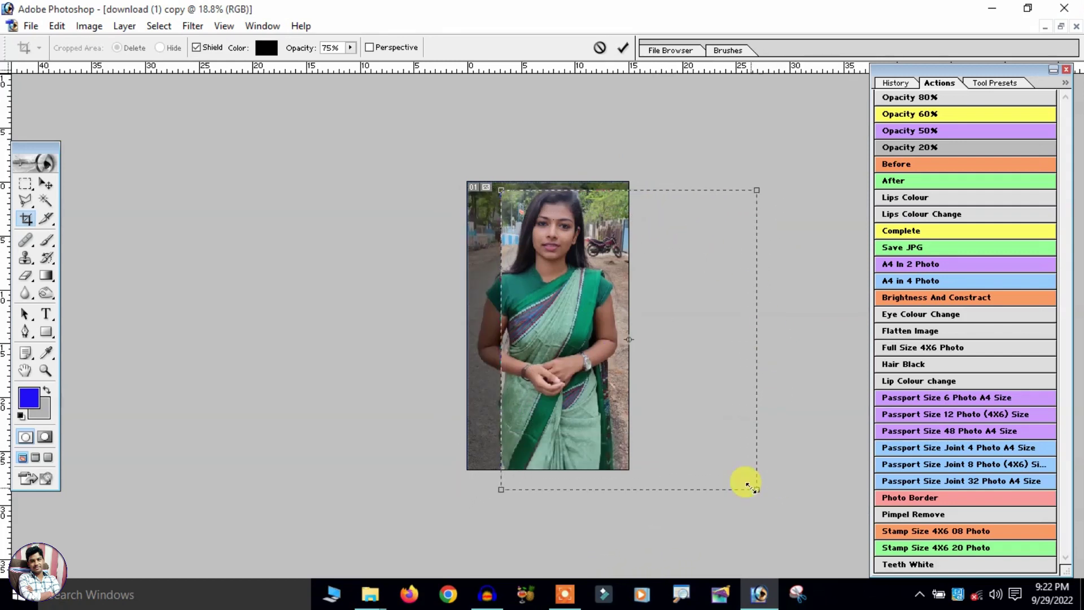
drag(755, 491, 604, 287)
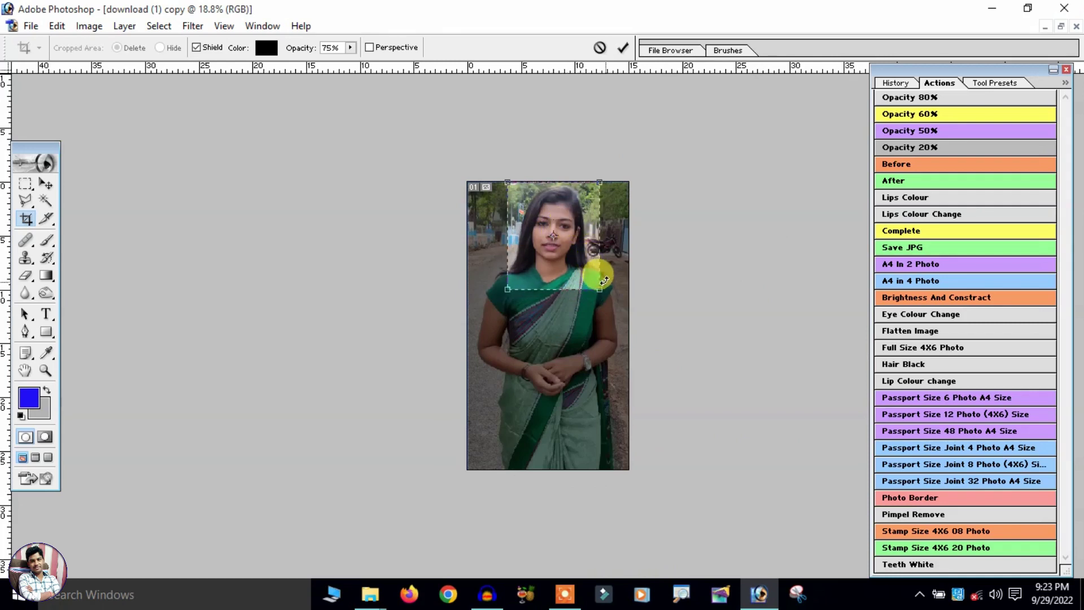
drag(600, 287, 607, 294)
drag(581, 213, 574, 214)
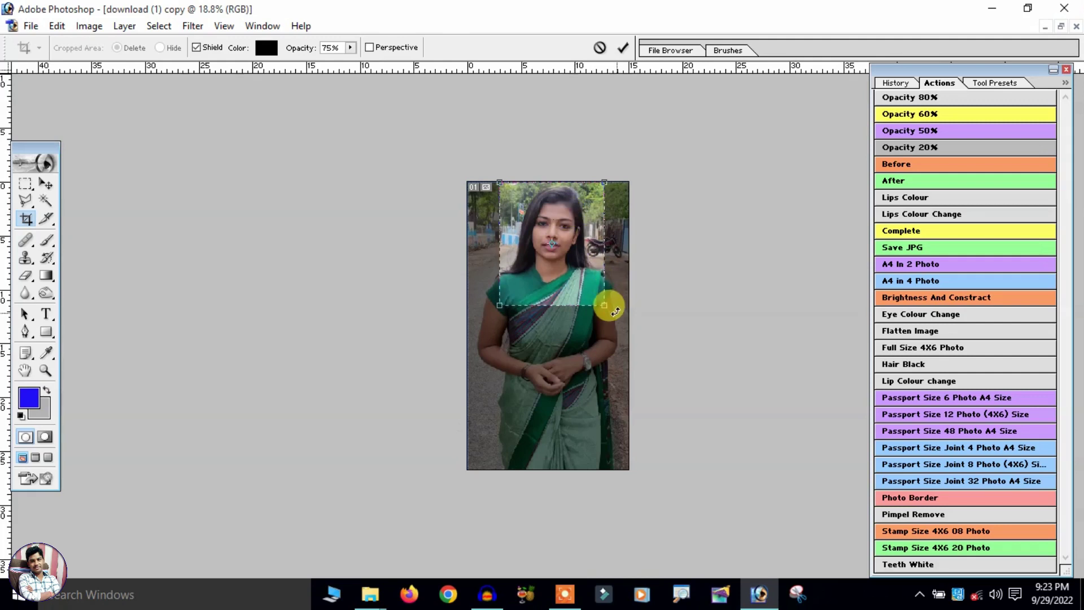
double_click(584, 262)
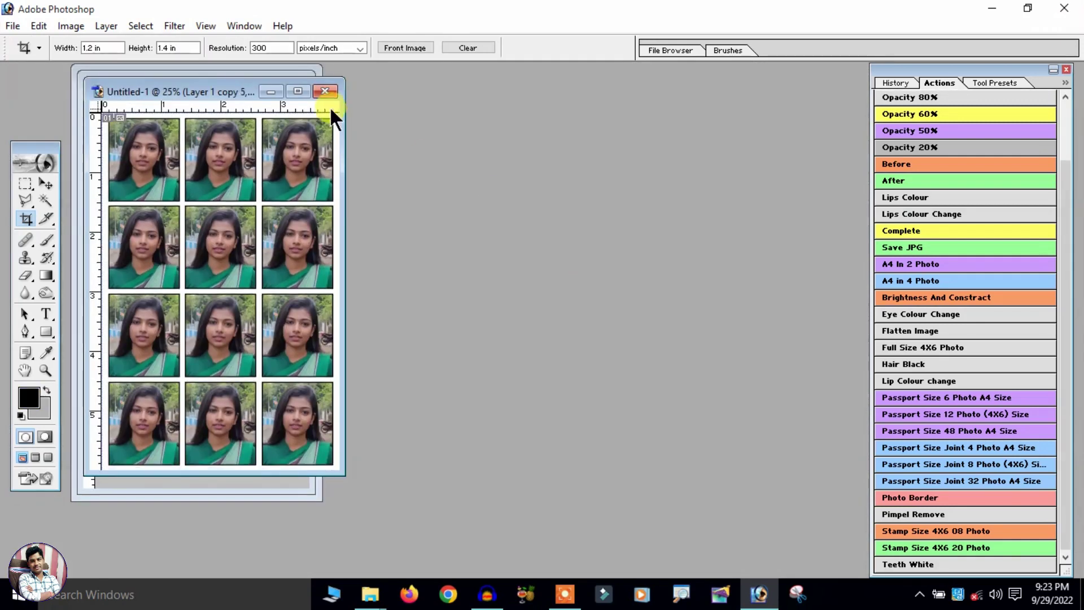
Step: View the finished passport sheet full size, then close it without saving
click(298, 90)
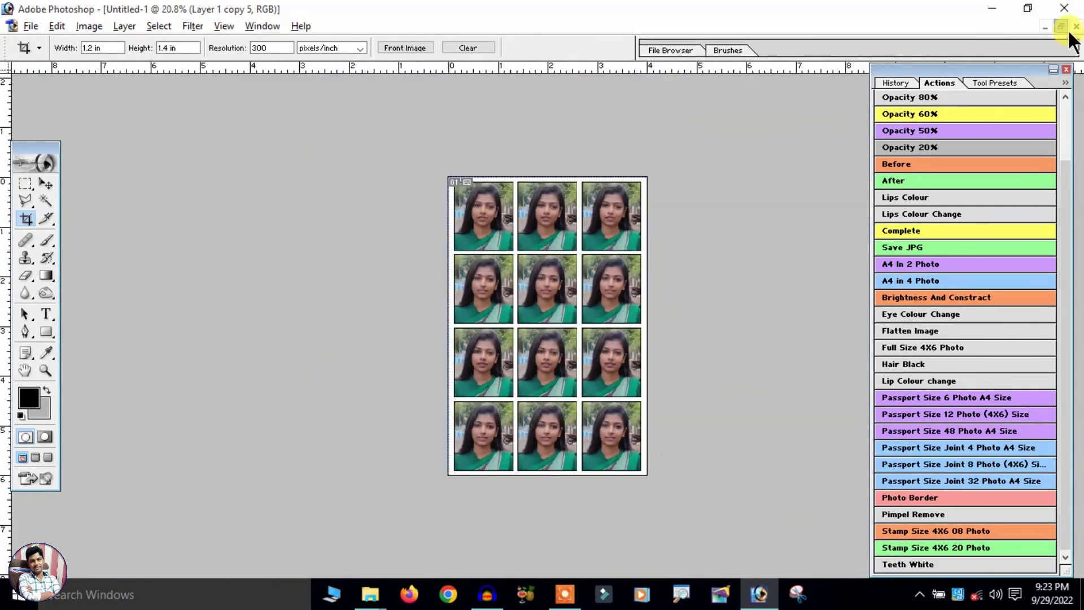
click(1067, 8)
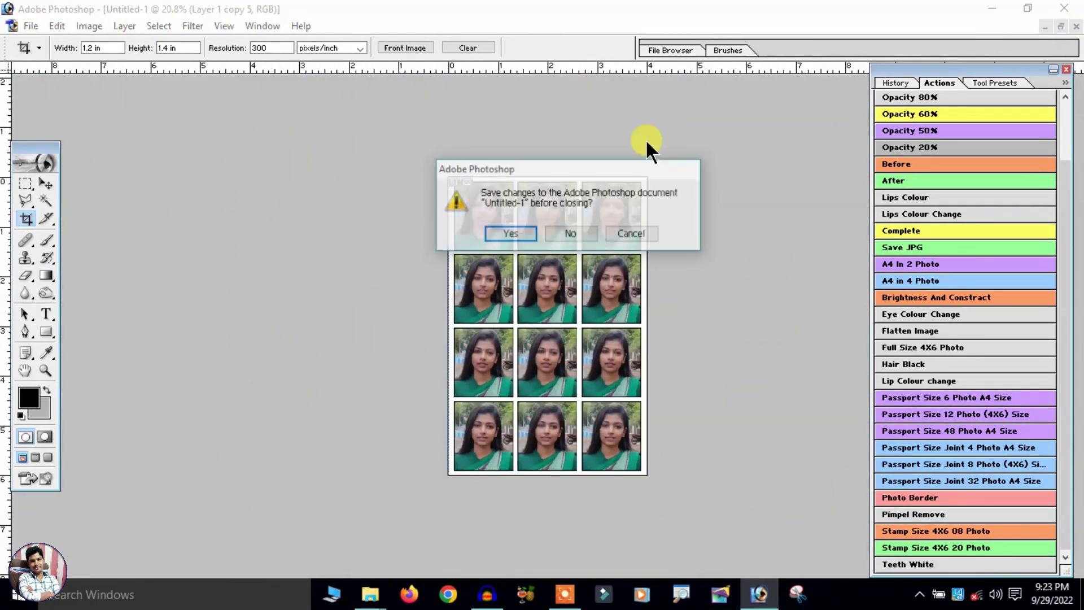
click(569, 232)
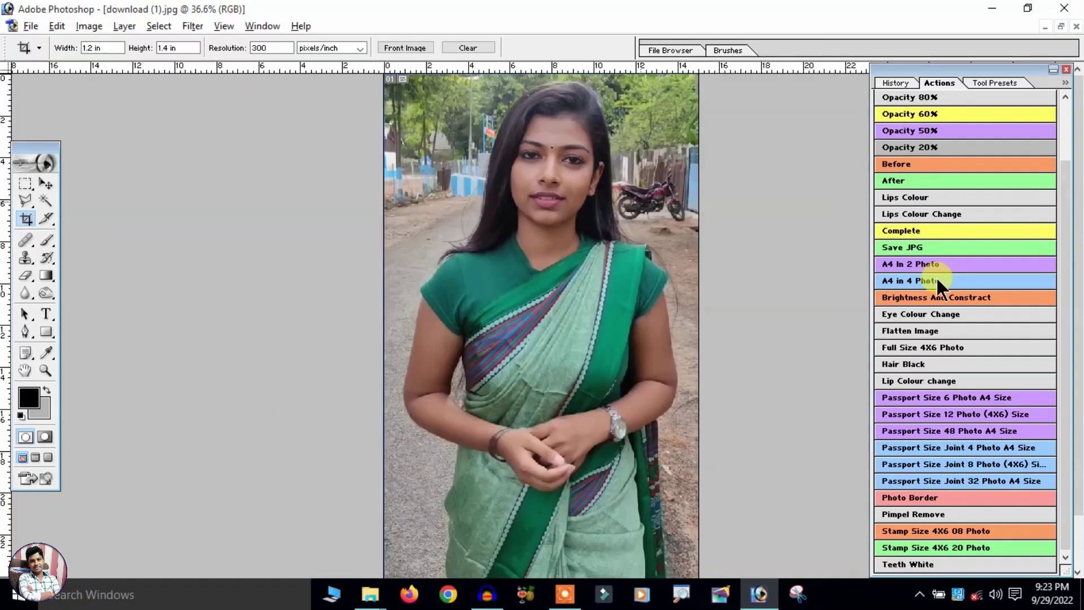
Step: Run the A4 in 4 Photo action, cropping the portrait to the woman's upper body
click(935, 277)
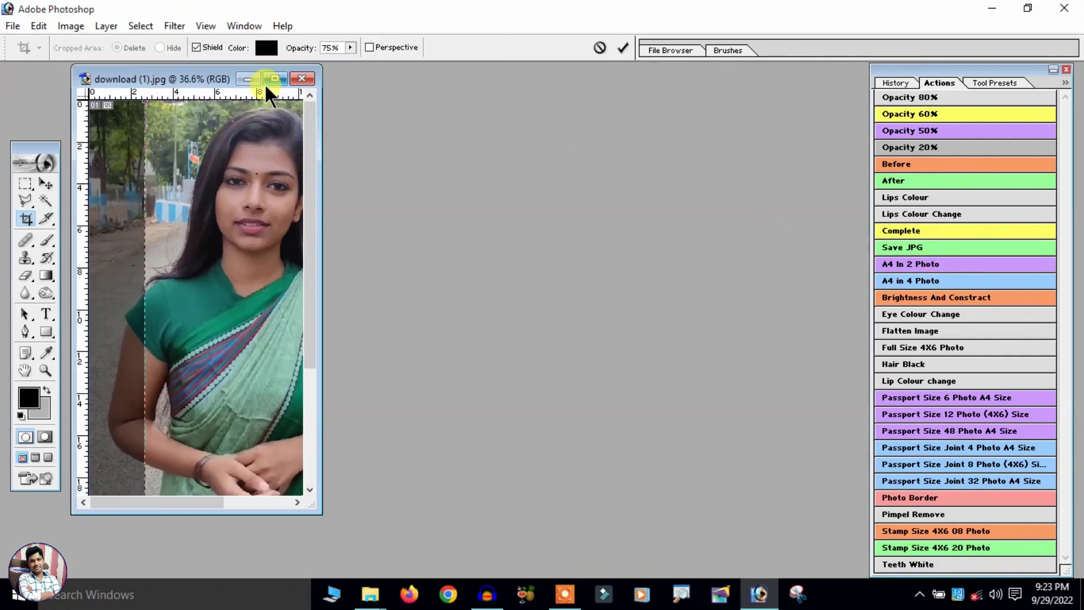
click(275, 78)
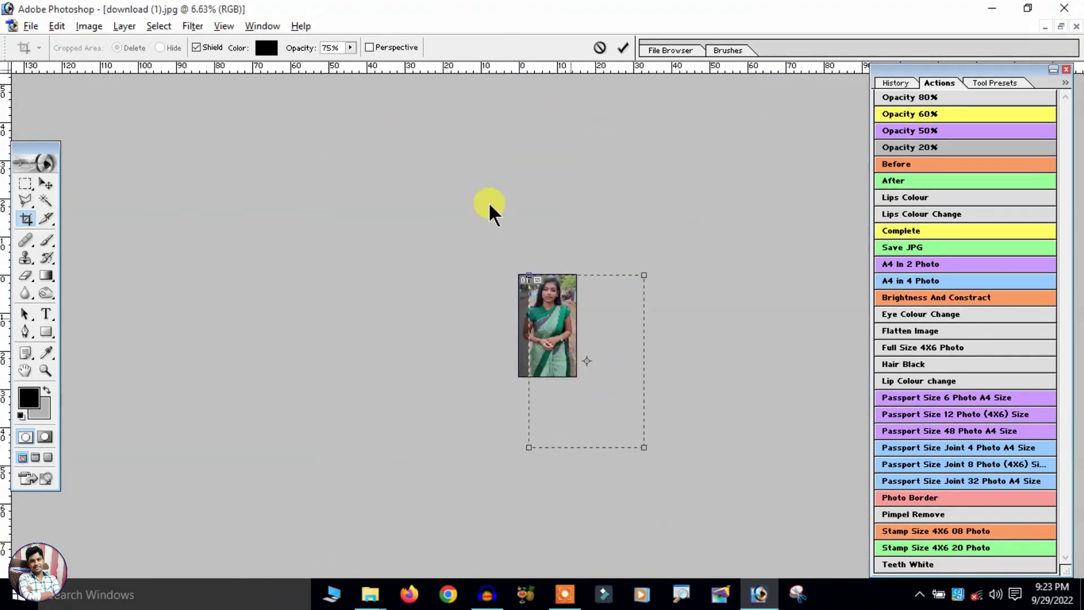
drag(643, 448, 587, 324)
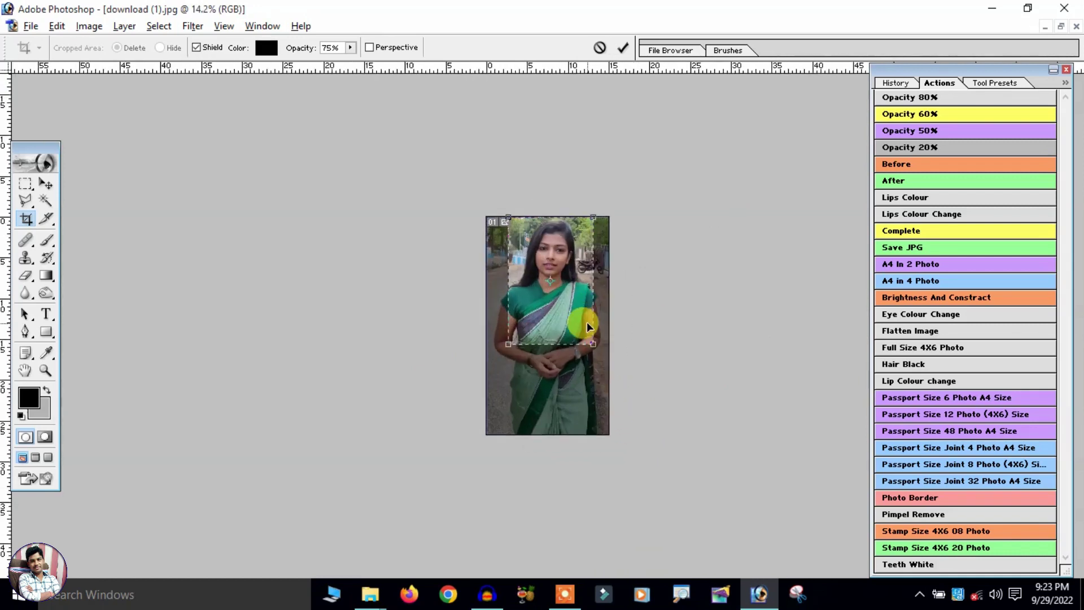
drag(613, 351, 640, 386)
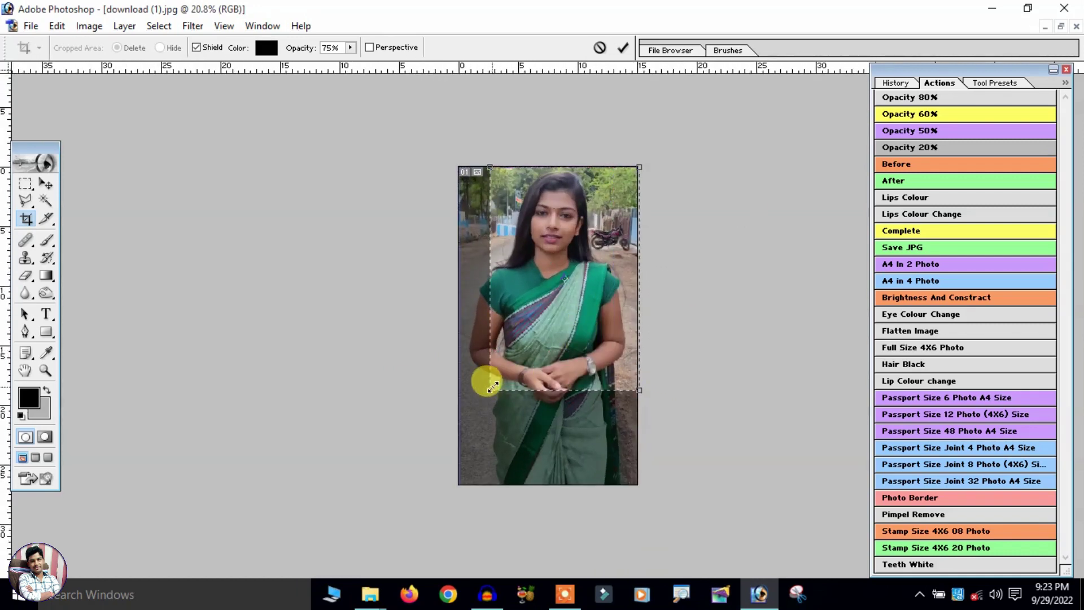
mouse_move(491, 384)
mouse_down()
mouse_move(505, 415)
mouse_move(469, 420)
mouse_up()
drag(640, 167, 635, 167)
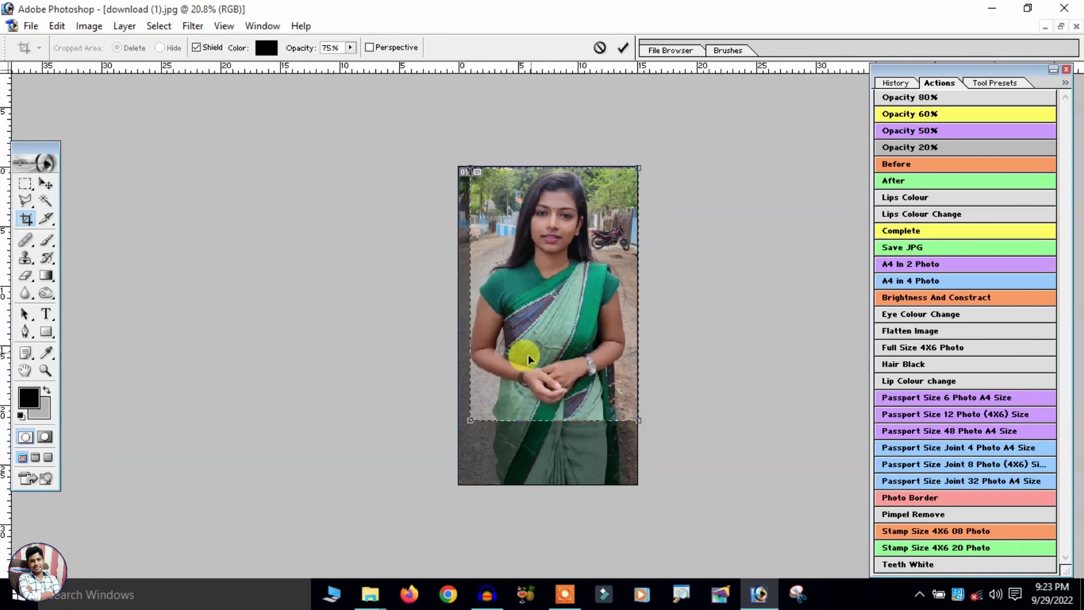
drag(470, 421, 478, 415)
drag(638, 407, 623, 384)
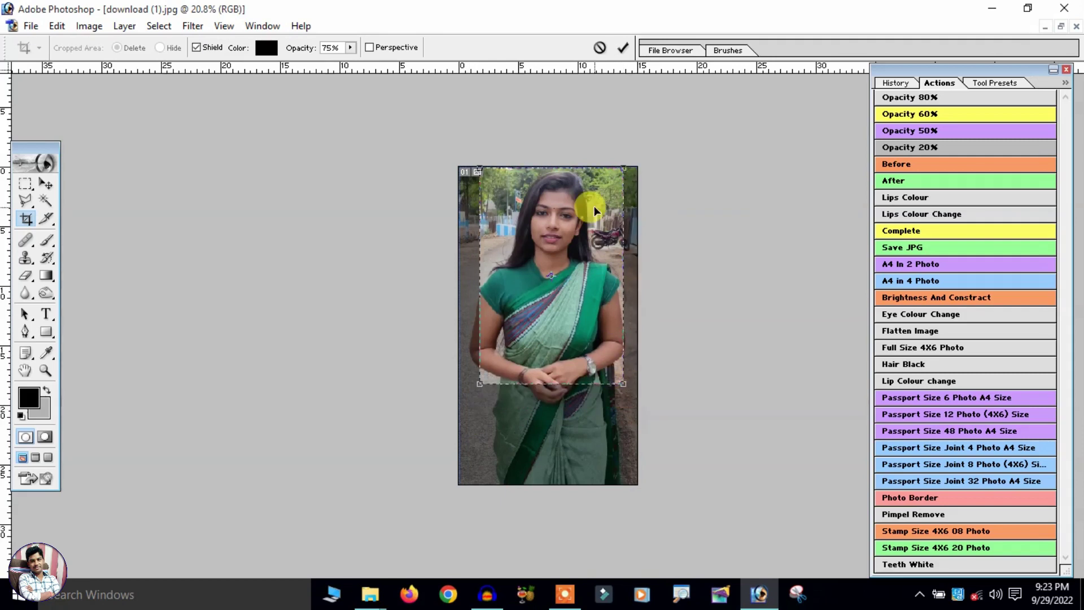
key(Return)
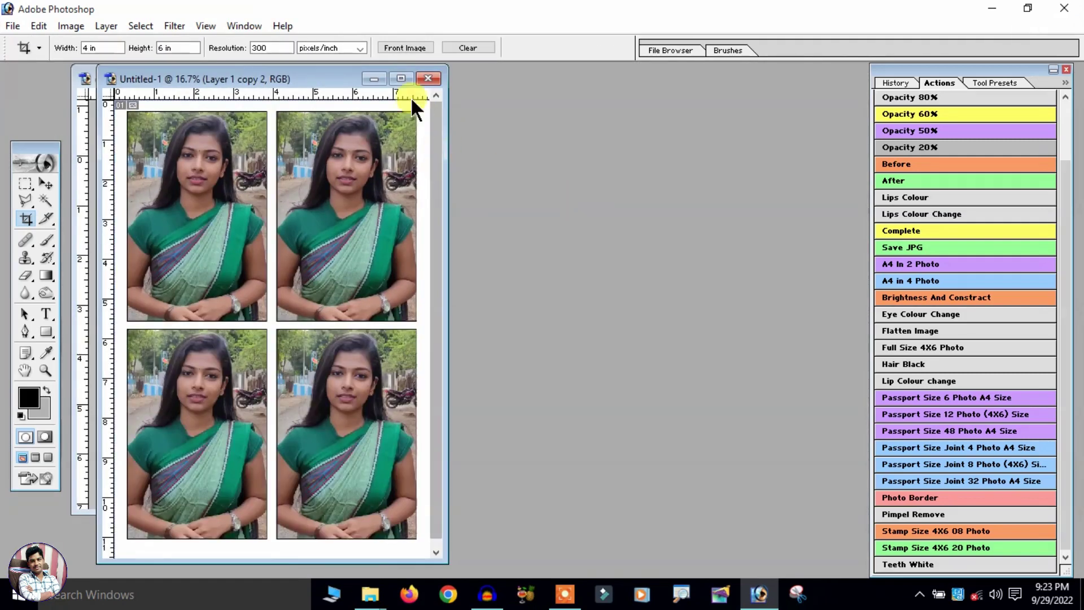
Step: Maximize the resulting four-photo 4×6 sheet and scroll over it to inspect
click(401, 81)
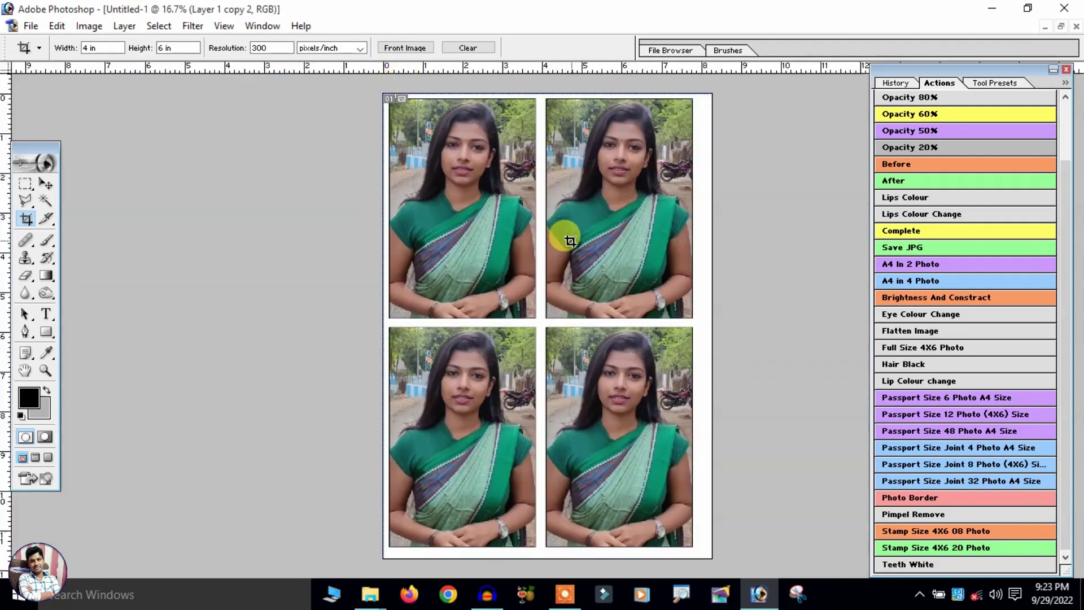
scroll(536, 124, up, 1)
scroll(557, 174, up, 1)
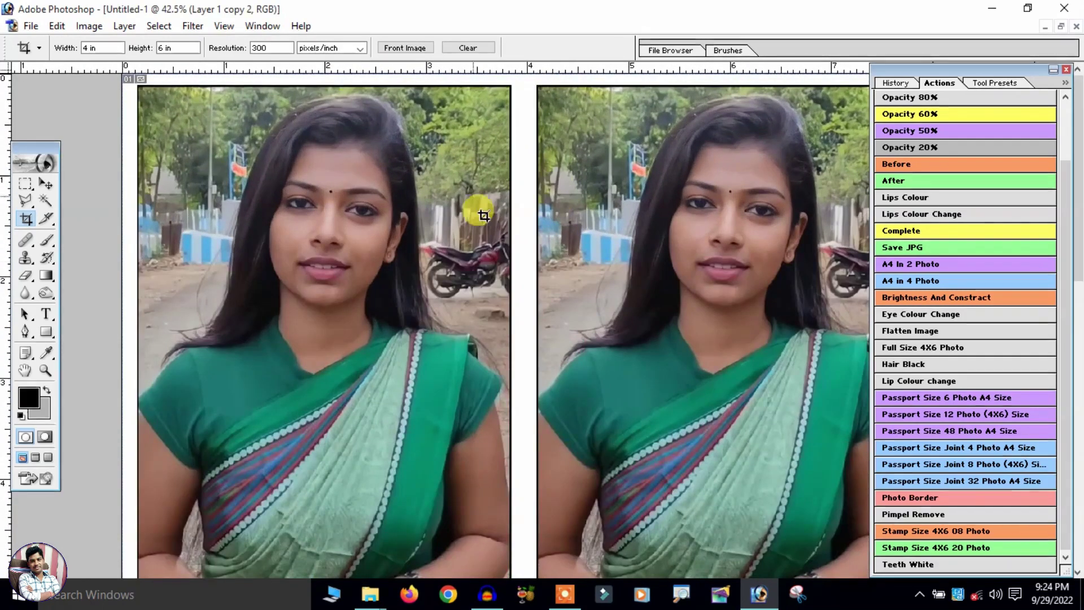
scroll(395, 249, down, 1)
scroll(503, 252, down, 1)
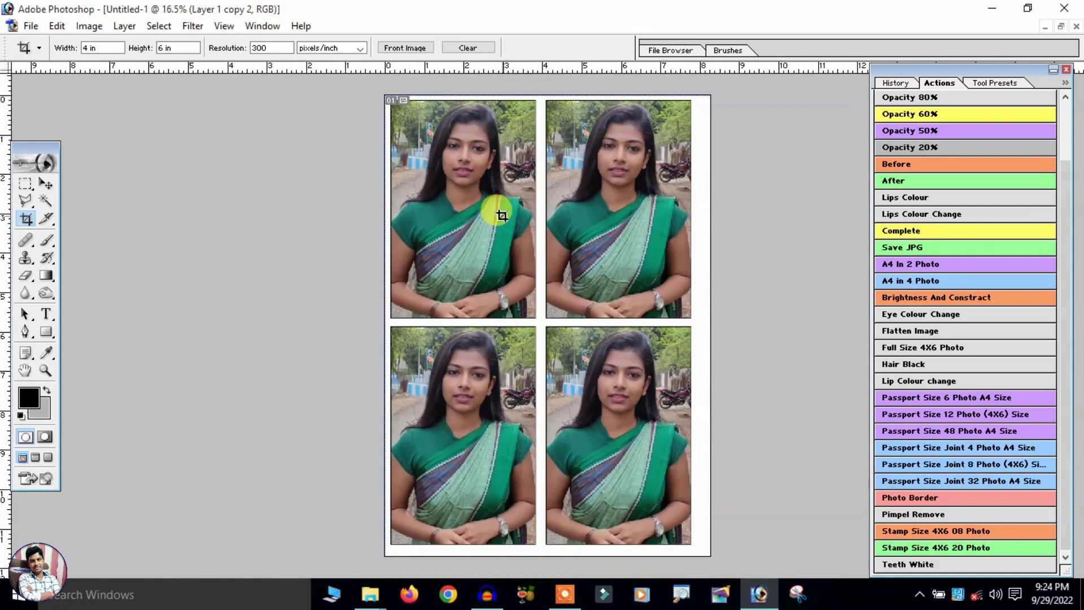
Step: Close the four-photo sheet without saving and deselect the green-sari portrait
click(1076, 26)
click(559, 227)
scroll(560, 227, up, 1)
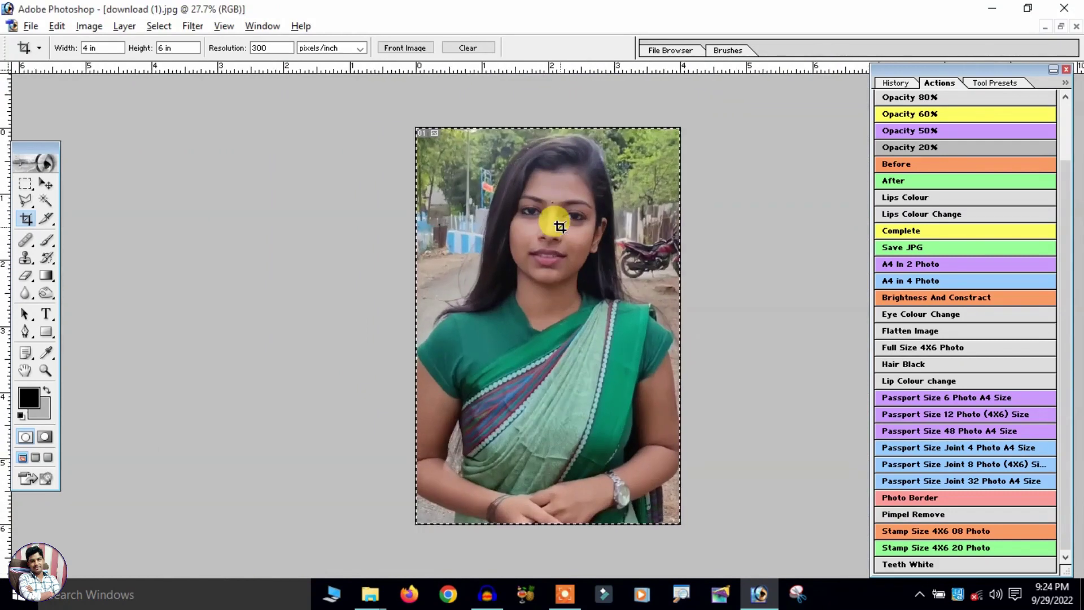
scroll(560, 227, up, 1)
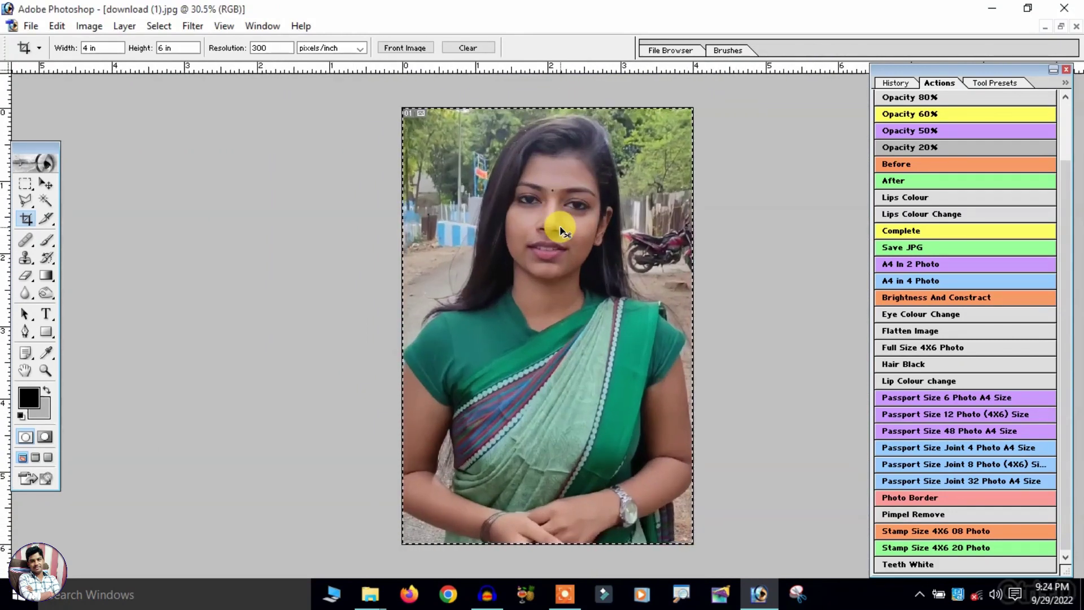
key(ctrl+d)
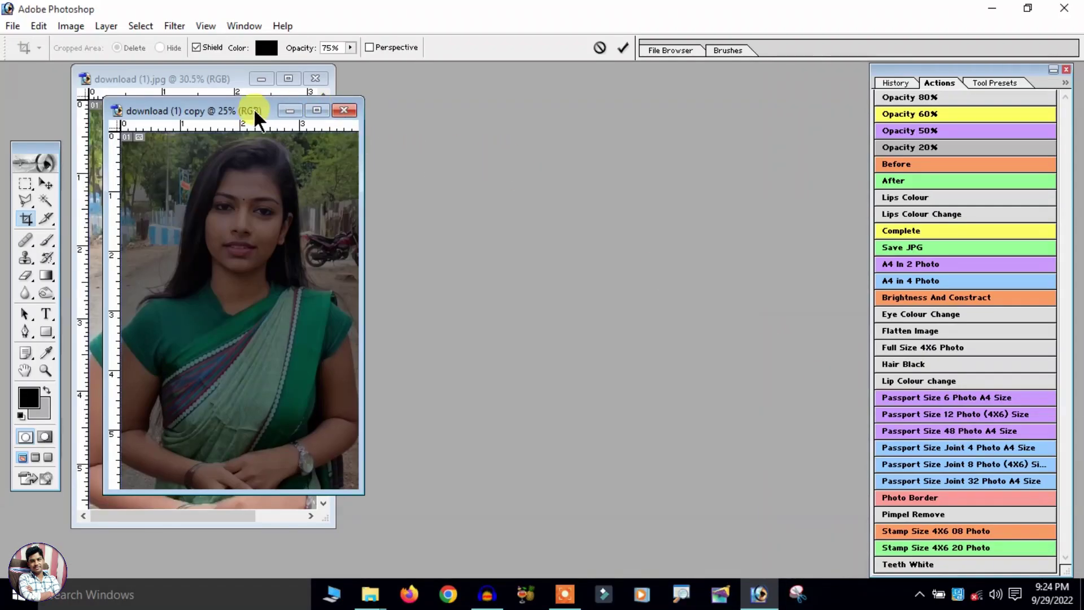
Step: Crop the maximized portrait copy to head and shoulders, building and enlarging the passport sheet
drag(255, 111, 494, 119)
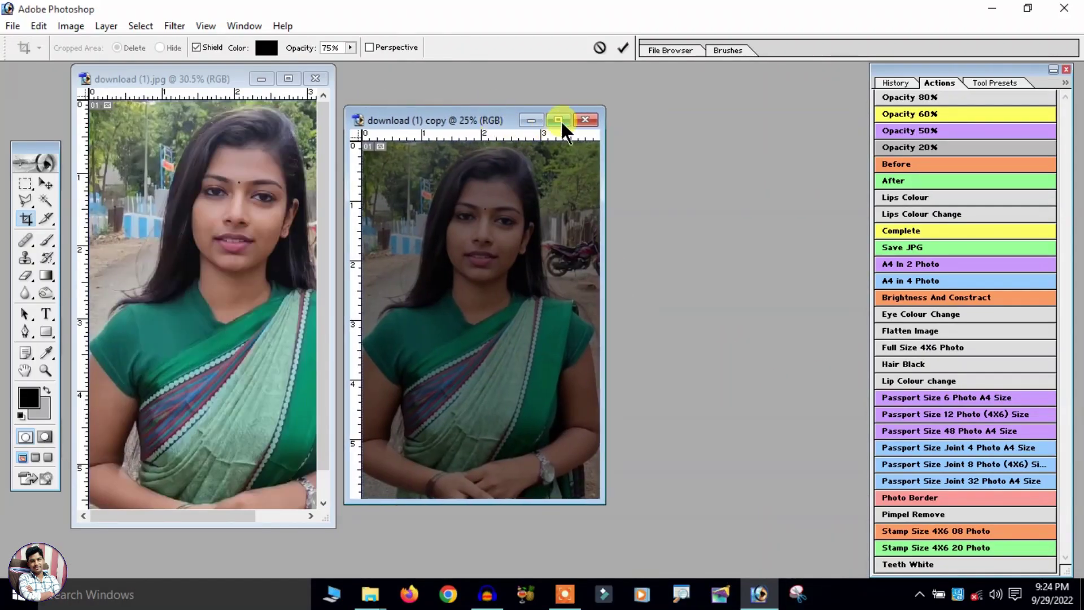
click(561, 120)
key(ctrl+minus)
key(ctrl+minus)
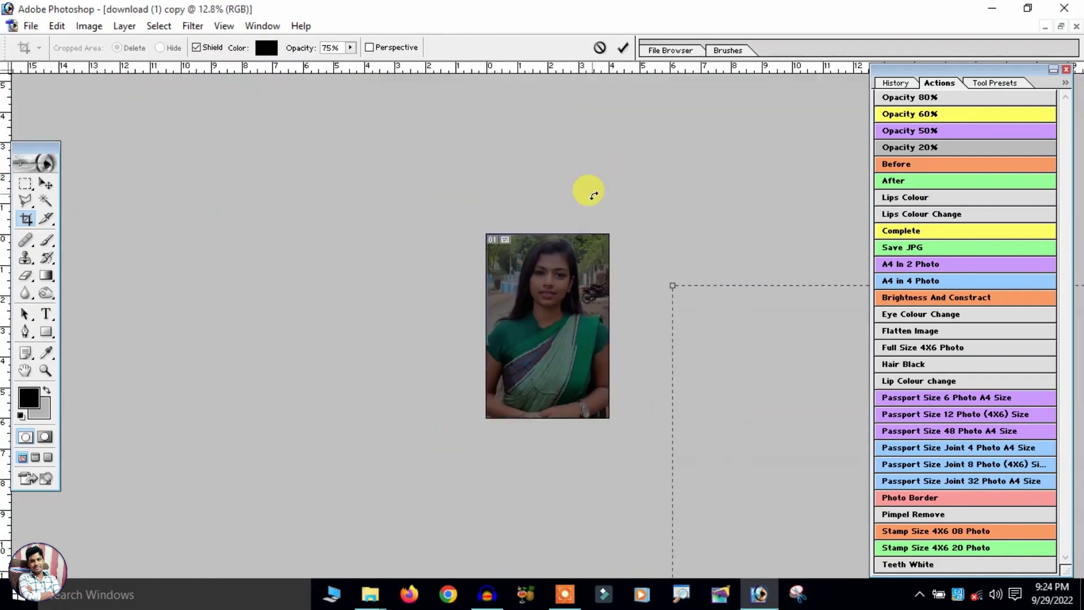
key(ctrl+minus)
key(ctrl+minus)
key(ctrl+minus)
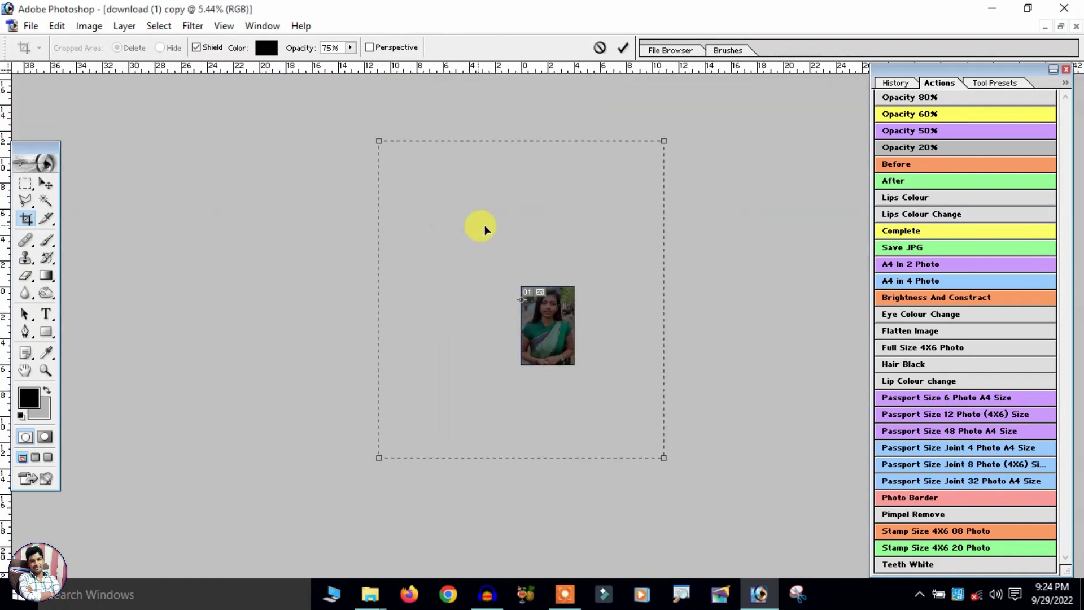
drag(485, 228, 462, 230)
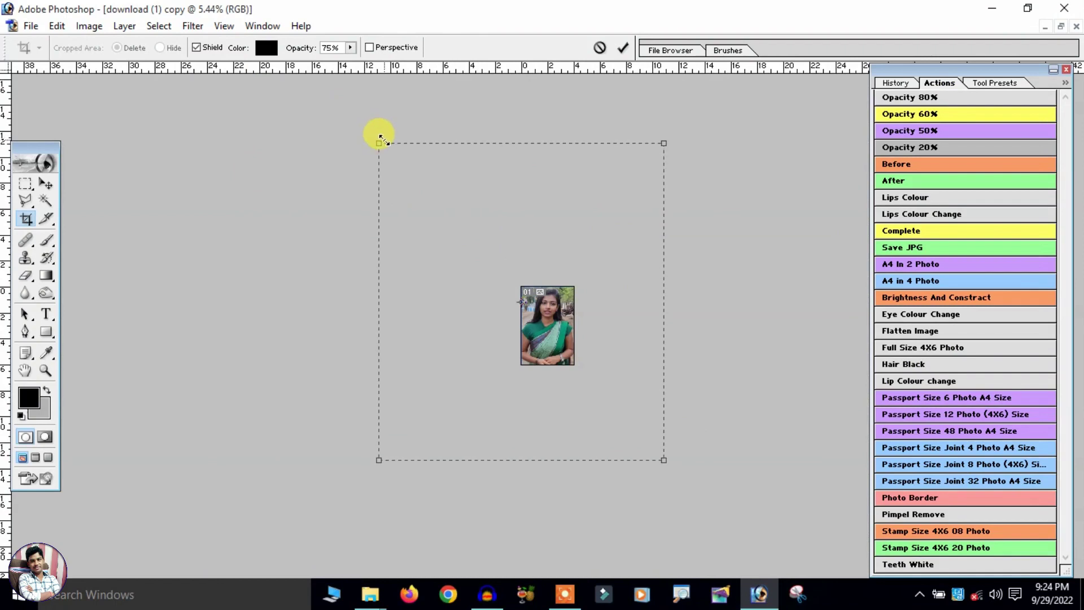
mouse_move(381, 137)
mouse_down()
mouse_move(590, 374)
mouse_move(542, 306)
mouse_up()
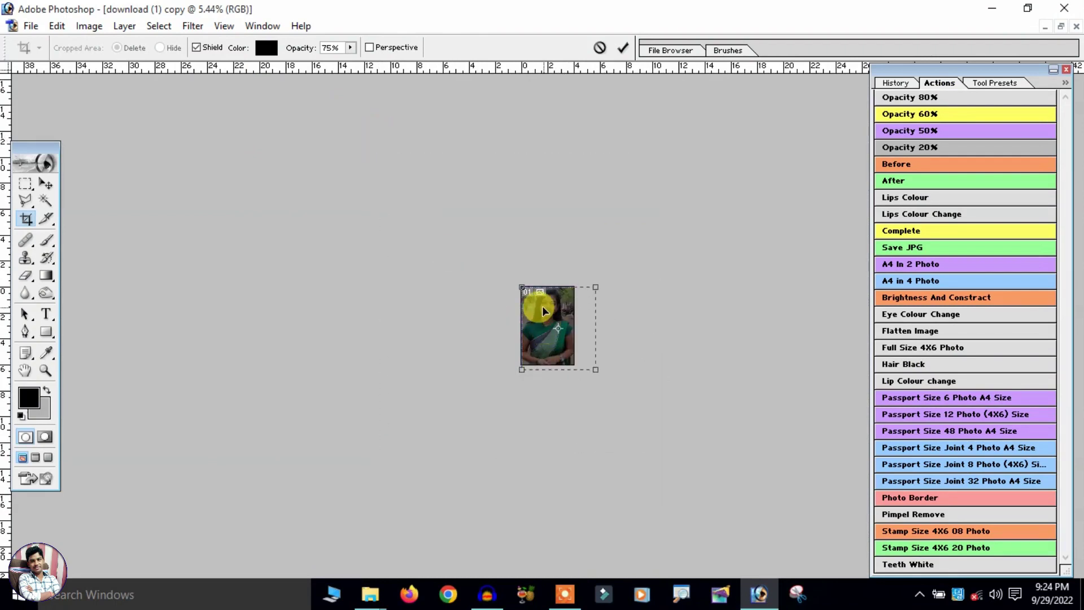
key(ctrl+plus)
key(ctrl+plus)
key(ctrl+plus)
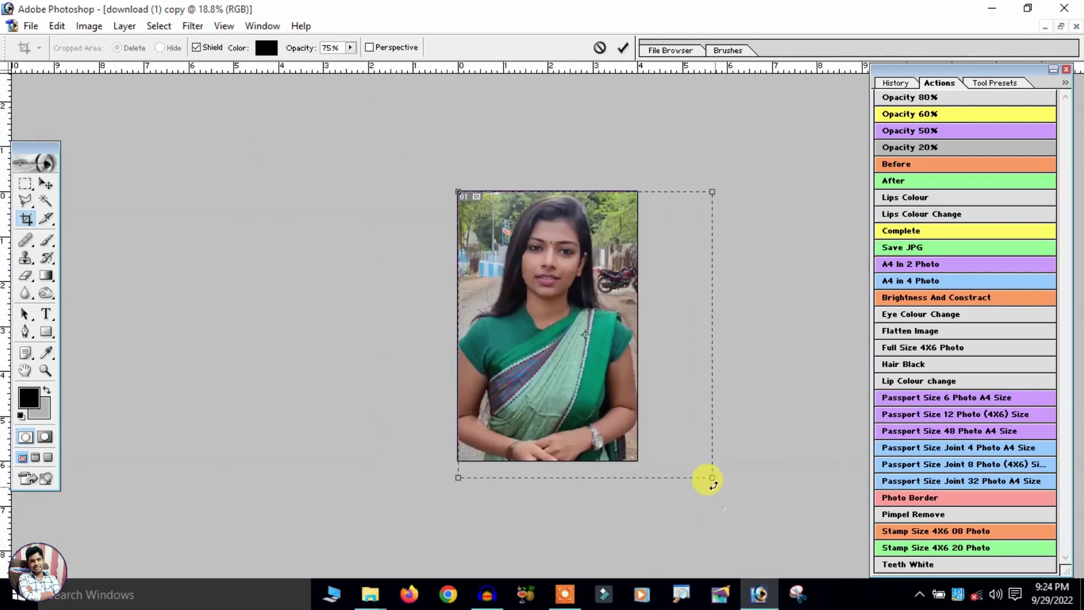
drag(712, 478, 583, 331)
drag(505, 215, 537, 211)
key(Return)
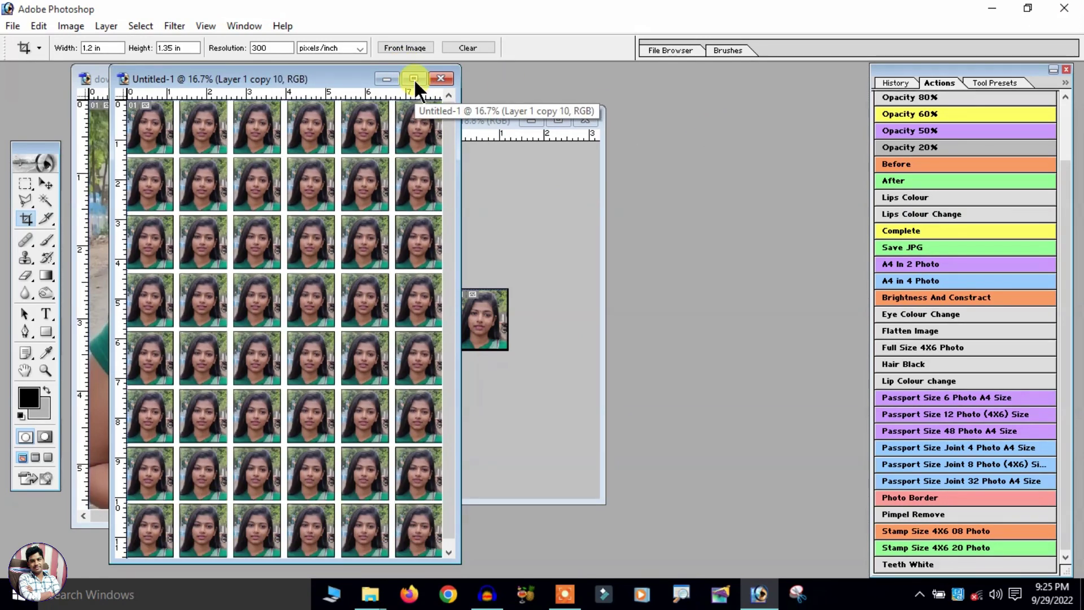
click(414, 79)
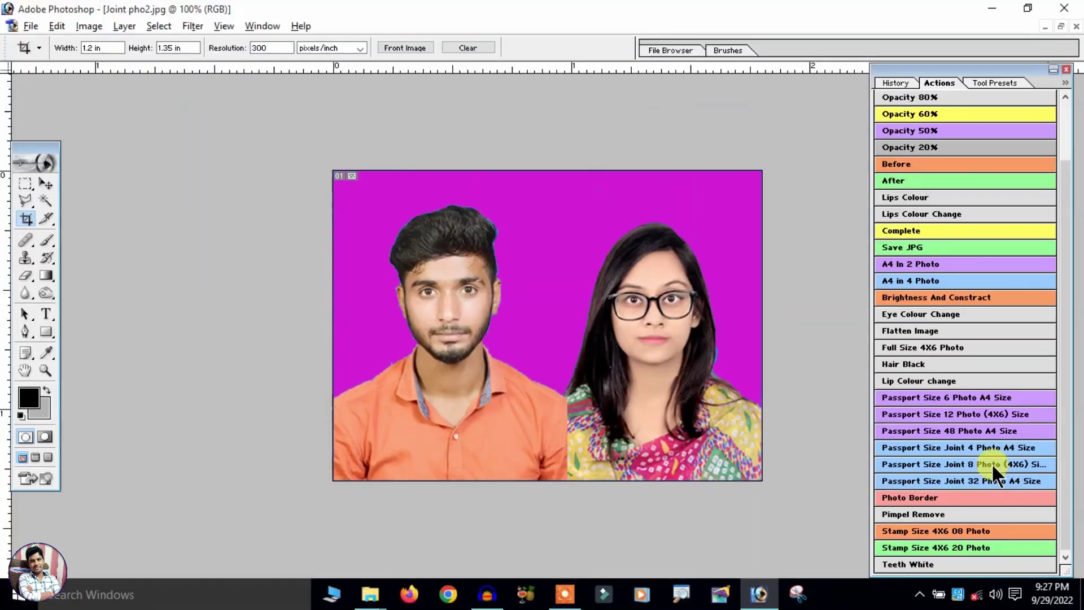
Step: Run the Passport Size Joint 8 Photo action on the couple photo and maximize its copy
click(991, 463)
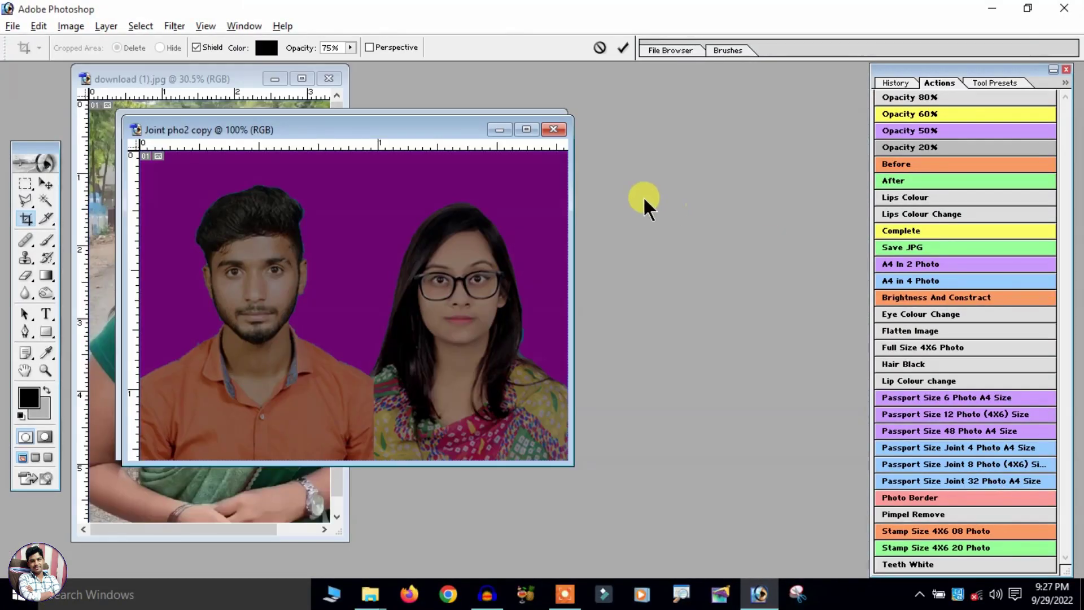
drag(434, 126, 520, 136)
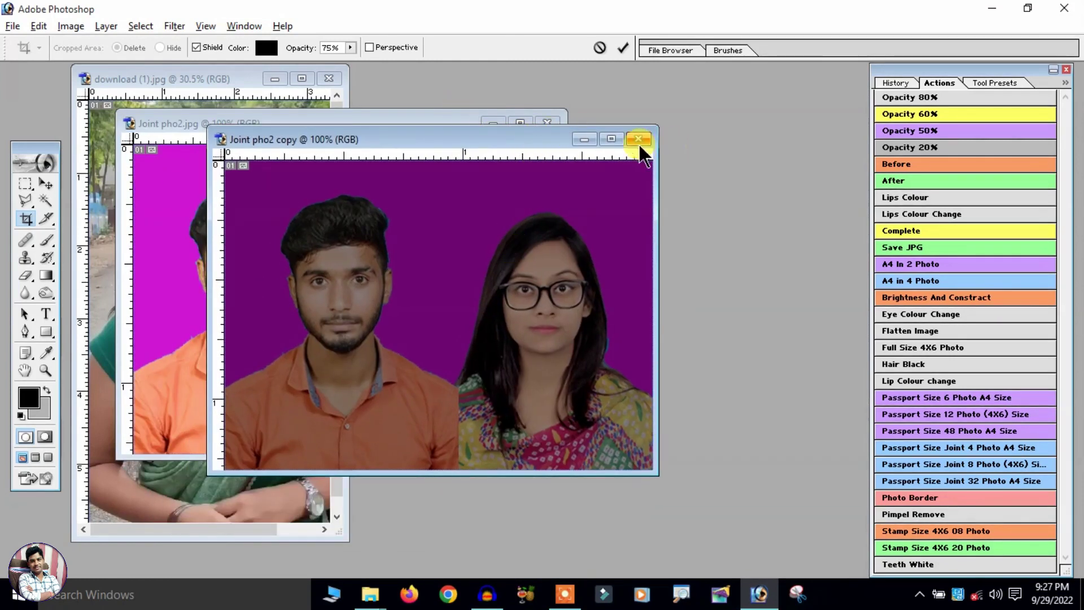
click(613, 140)
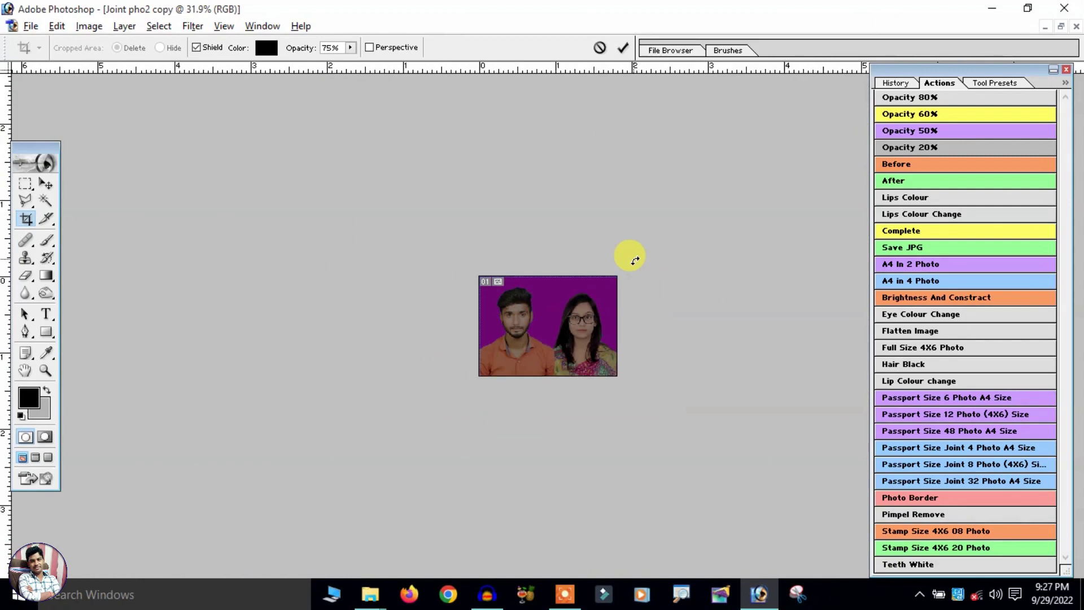
drag(679, 416, 503, 297)
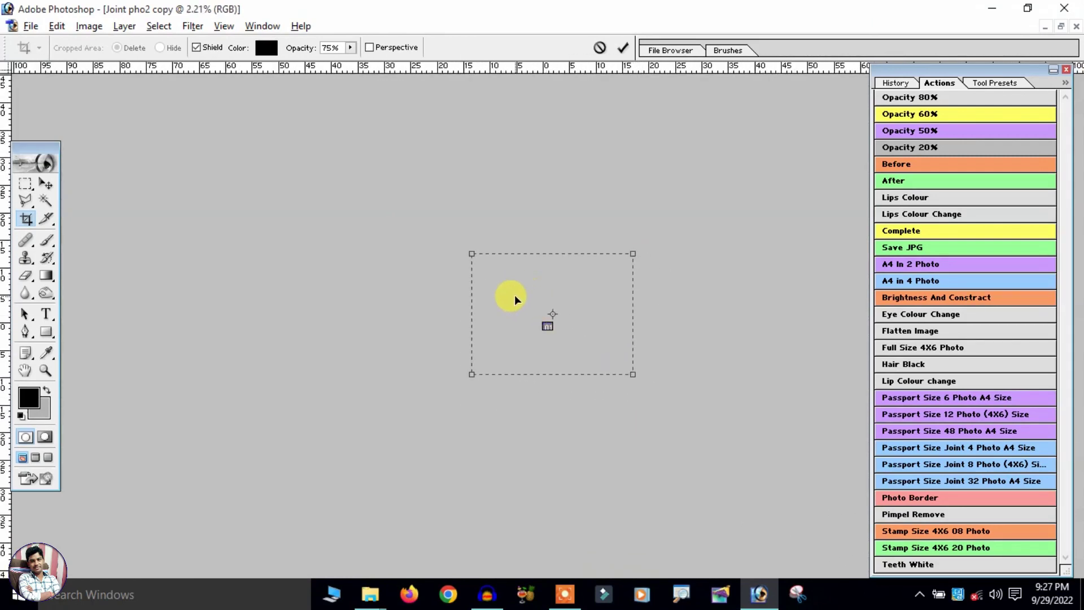
scroll(514, 296, up, 3)
Step: Fit the crop area tightly around the couple photo, nudging it with arrow keys
mouse_move(352, 142)
mouse_down()
mouse_move(606, 407)
mouse_move(591, 370)
mouse_up()
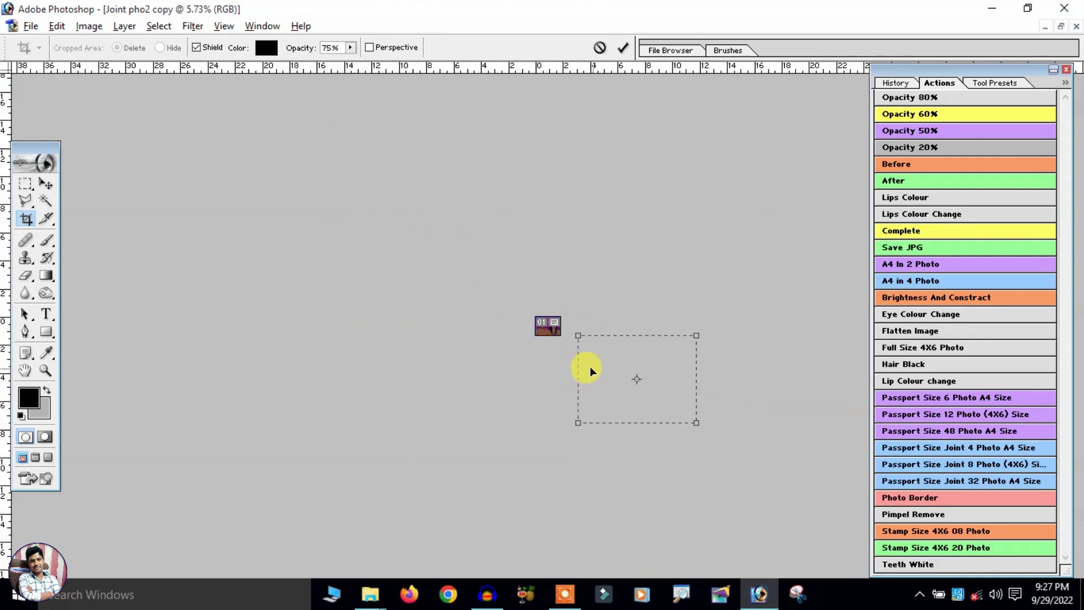
scroll(552, 360, up, 3)
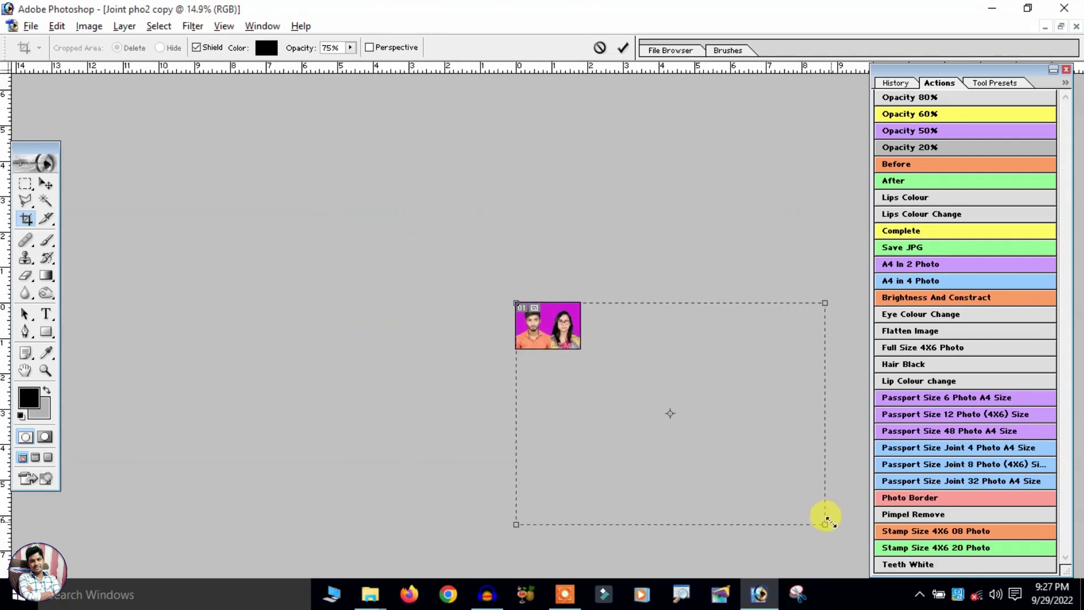
scroll(633, 327, up, 2)
scroll(634, 324, up, 2)
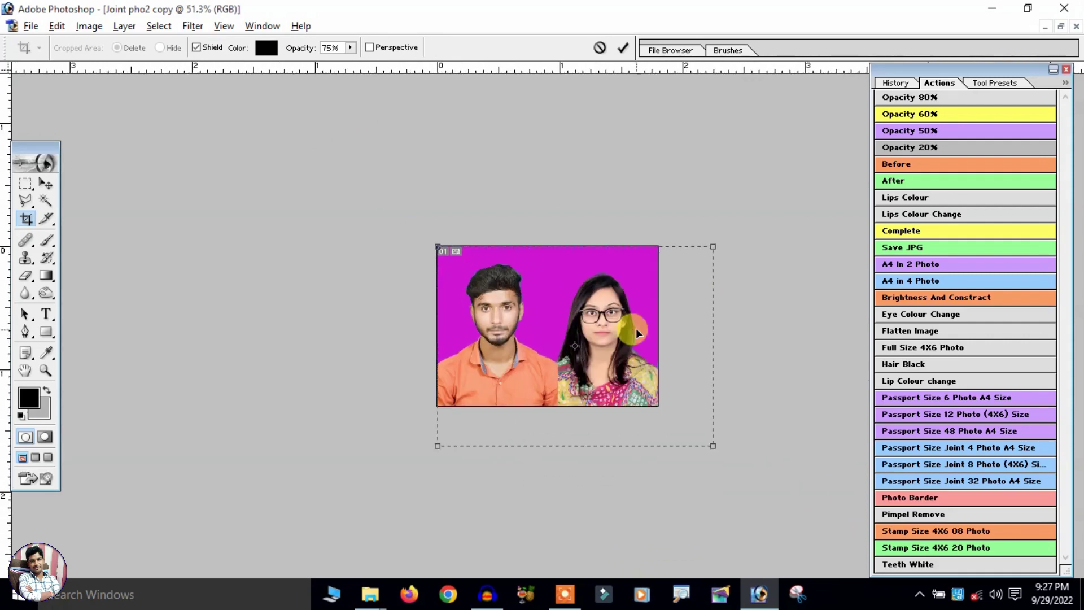
drag(702, 444, 663, 392)
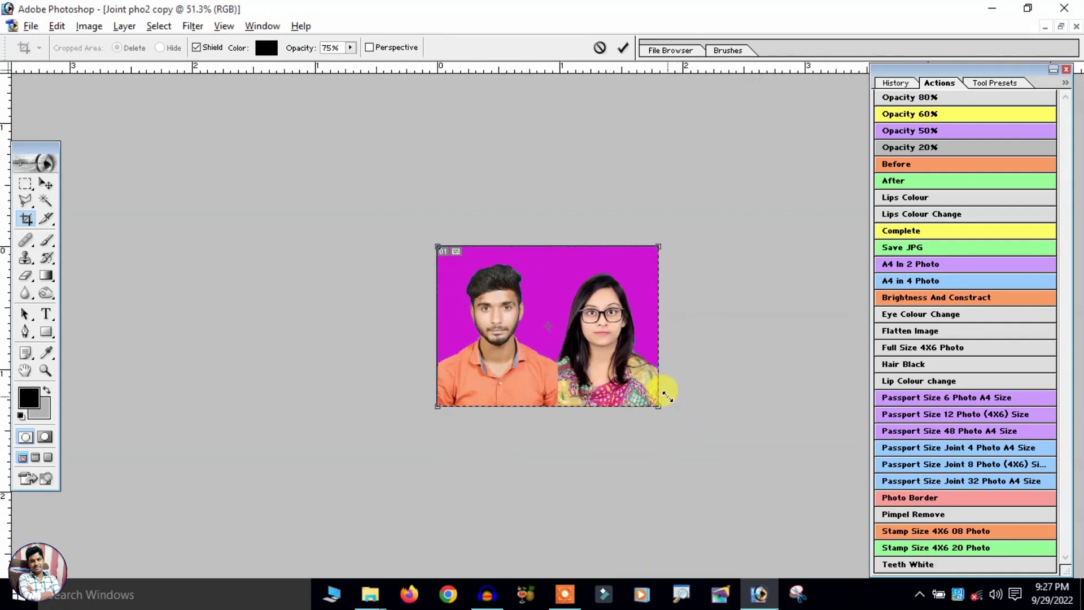
drag(579, 267, 591, 265)
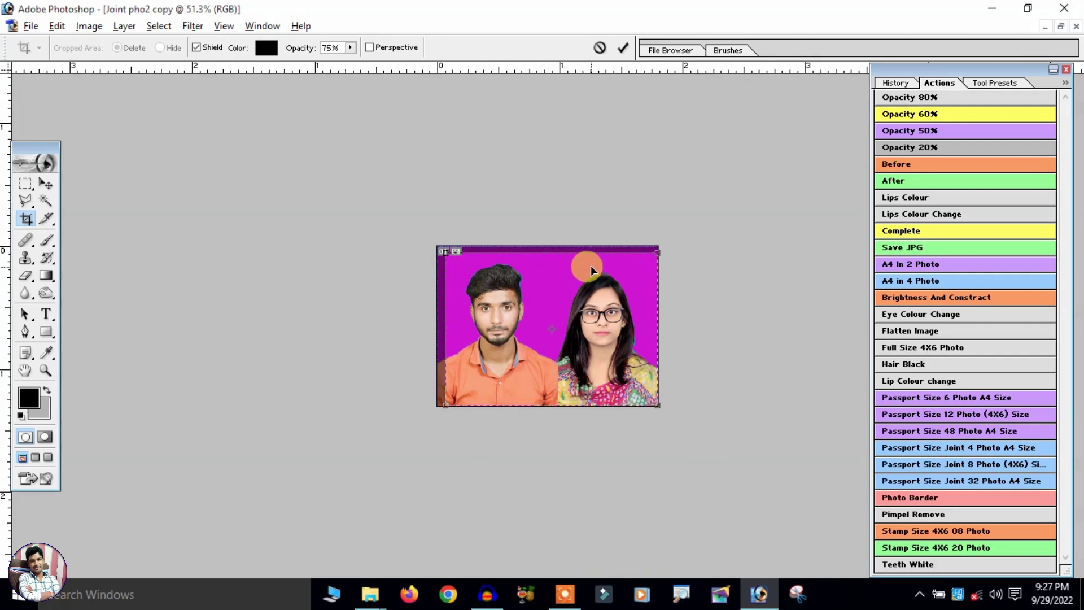
drag(590, 266, 587, 265)
drag(655, 404, 644, 396)
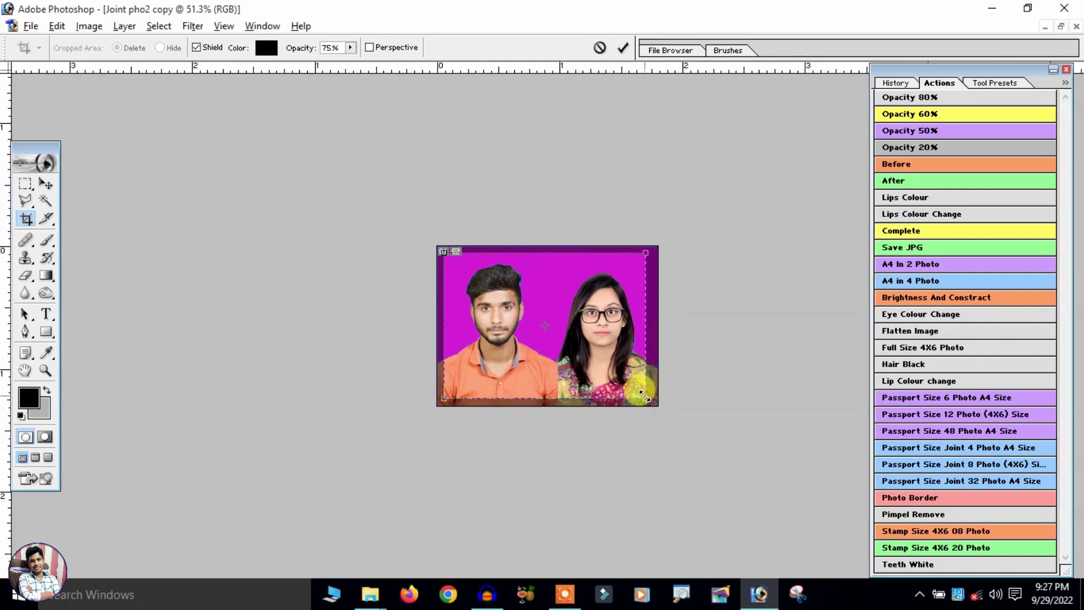
key(Right)
key(Right)
key(Right)
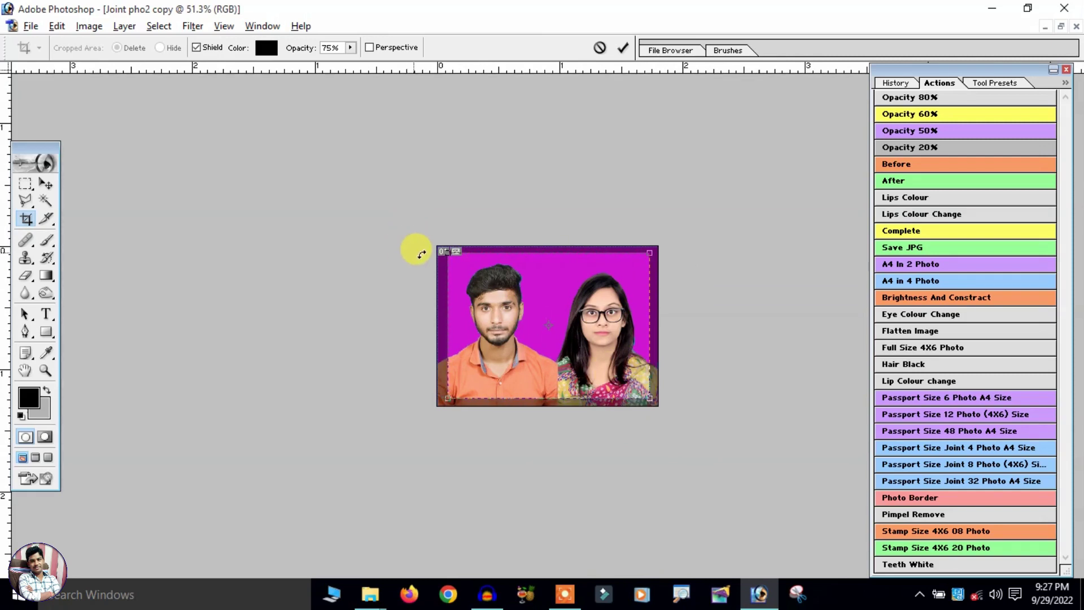
key(Left)
key(Left)
key(Left)
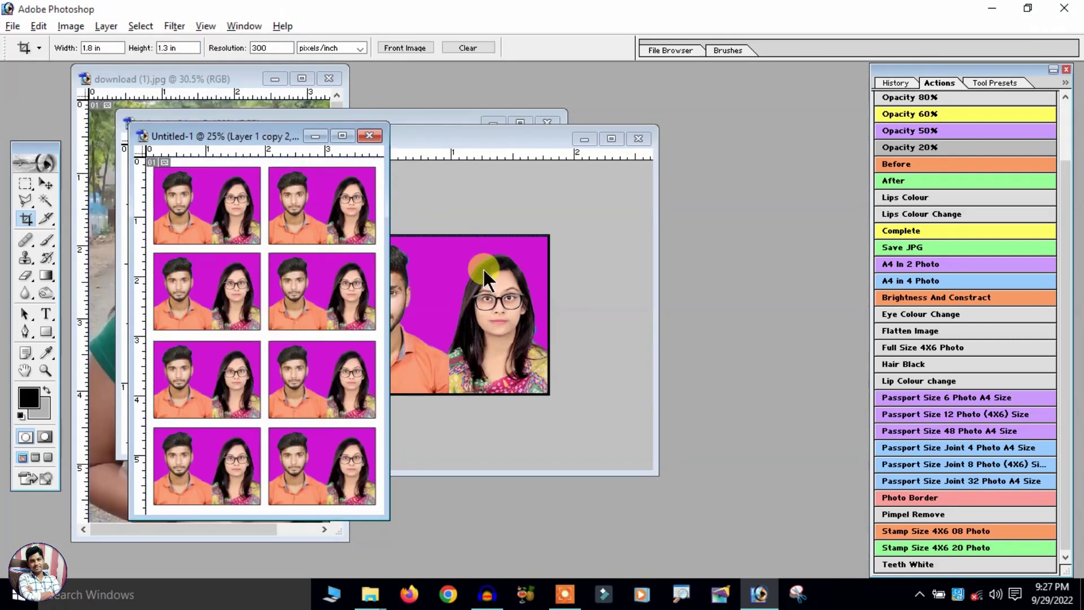
Step: Maximize the Untitled-1 eight-photo sheet and zoom in on the couple copies
click(341, 136)
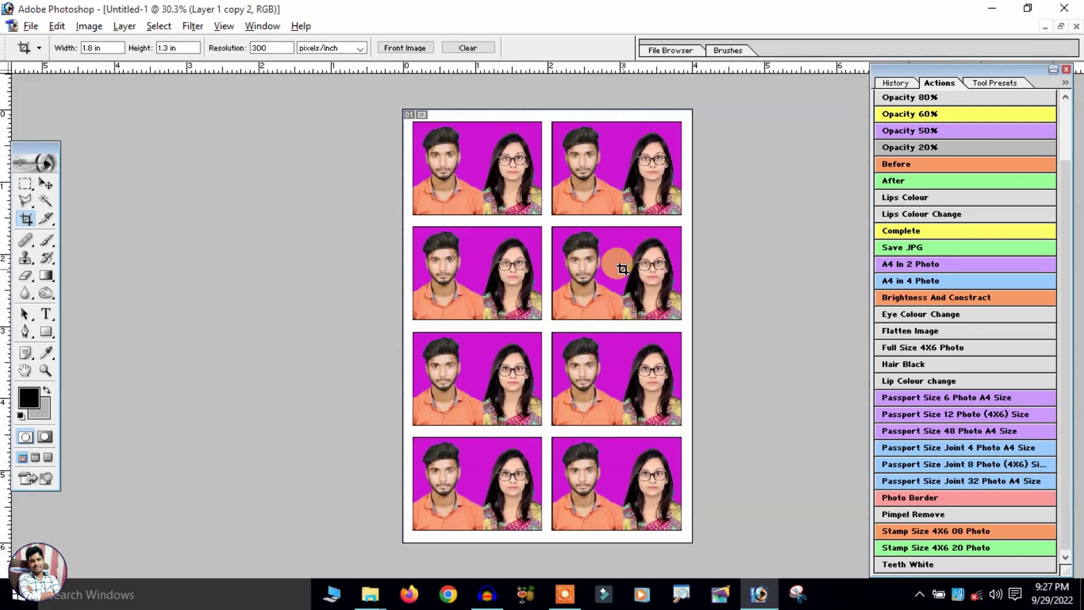
key(ctrl+plus)
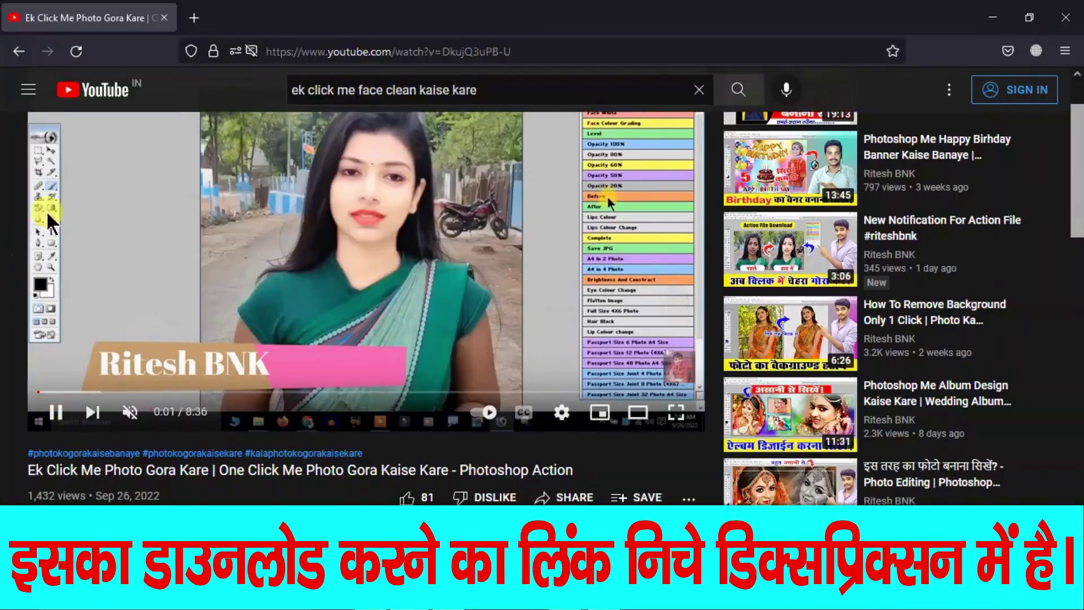
Step: Expand the YouTube video's full description with SHOW MORE
scroll(239, 209, down, 3)
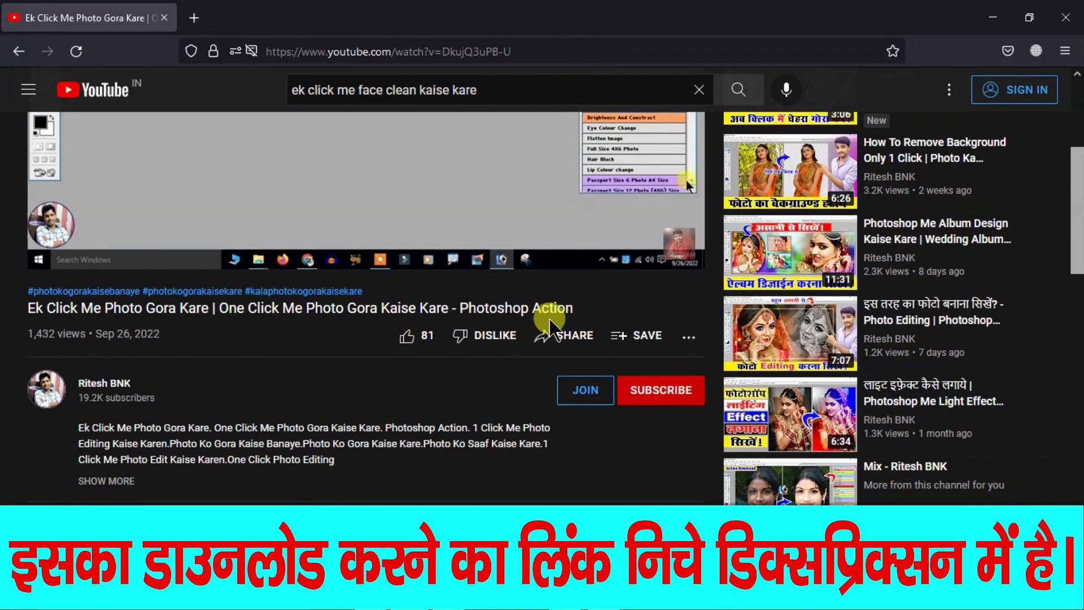
scroll(254, 355, down, 3)
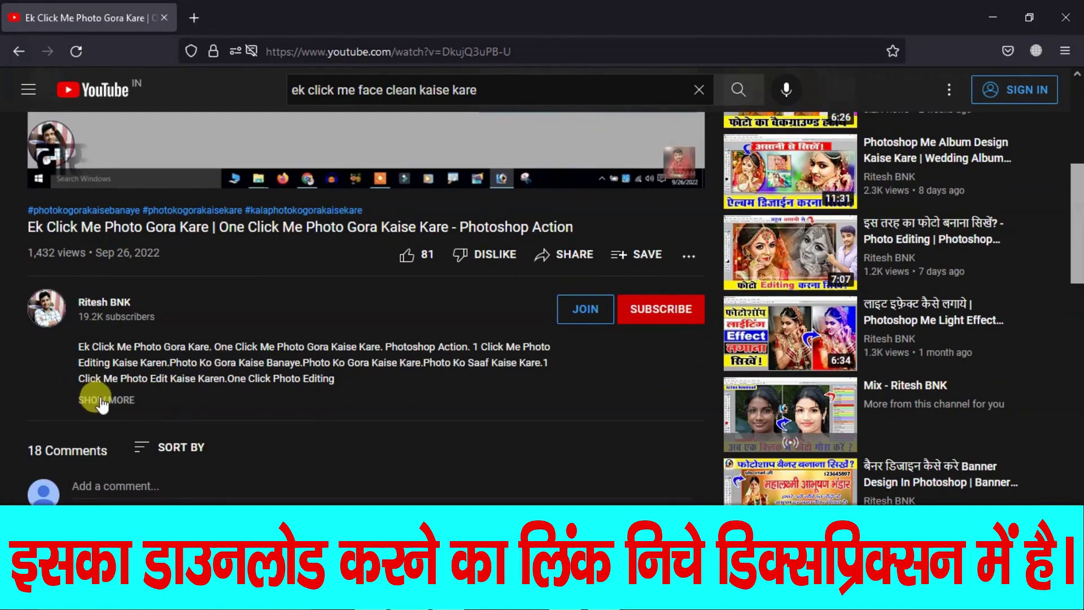
click(101, 400)
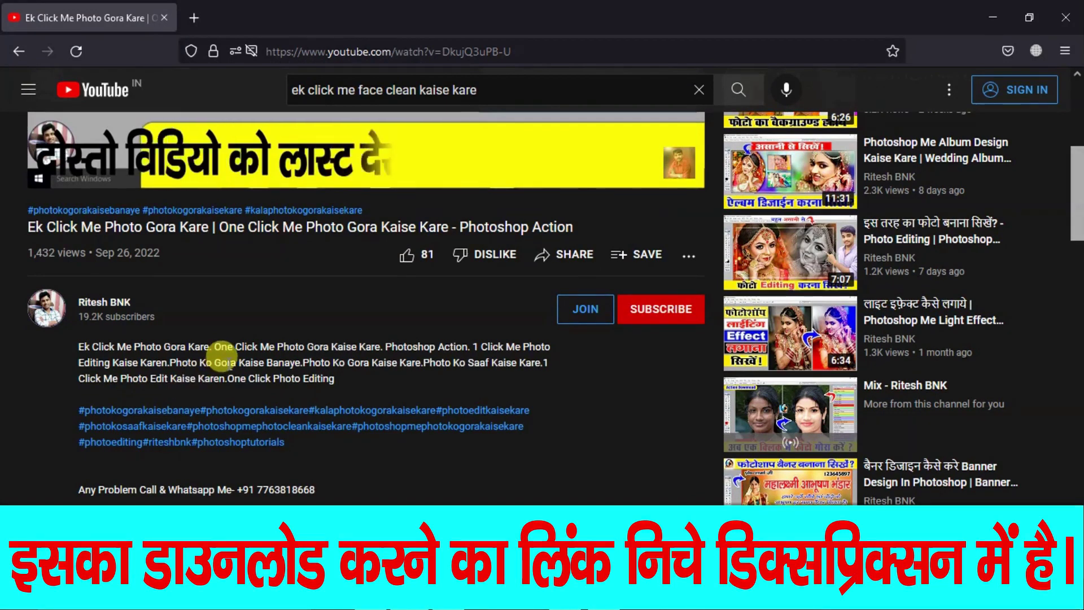
Step: Find the action file download line and open its imojo.in link
scroll(217, 358, down, 5)
scroll(222, 357, down, 3)
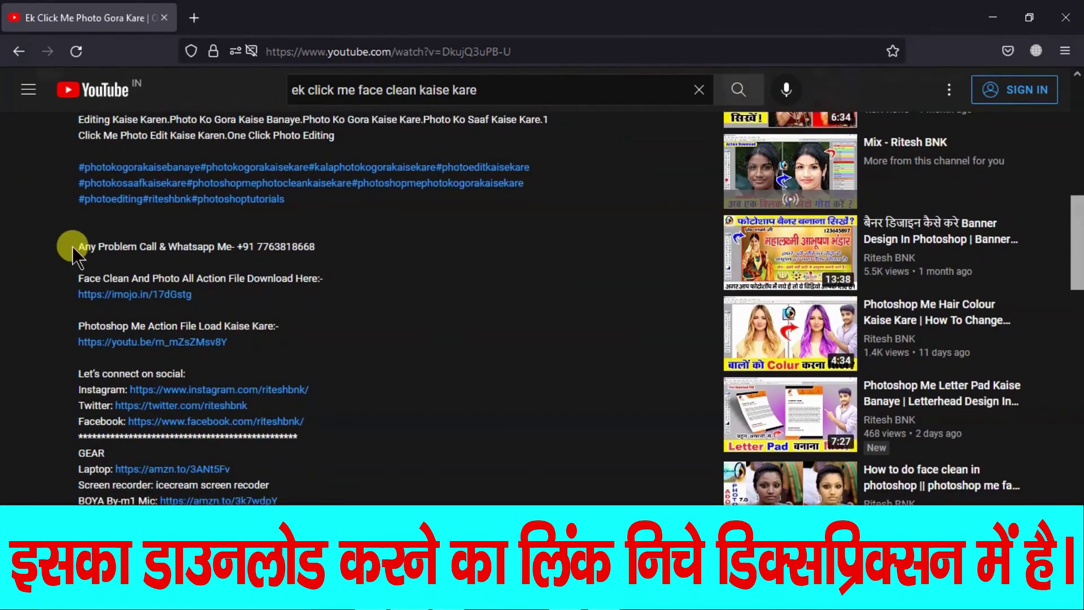
drag(316, 246, 76, 251)
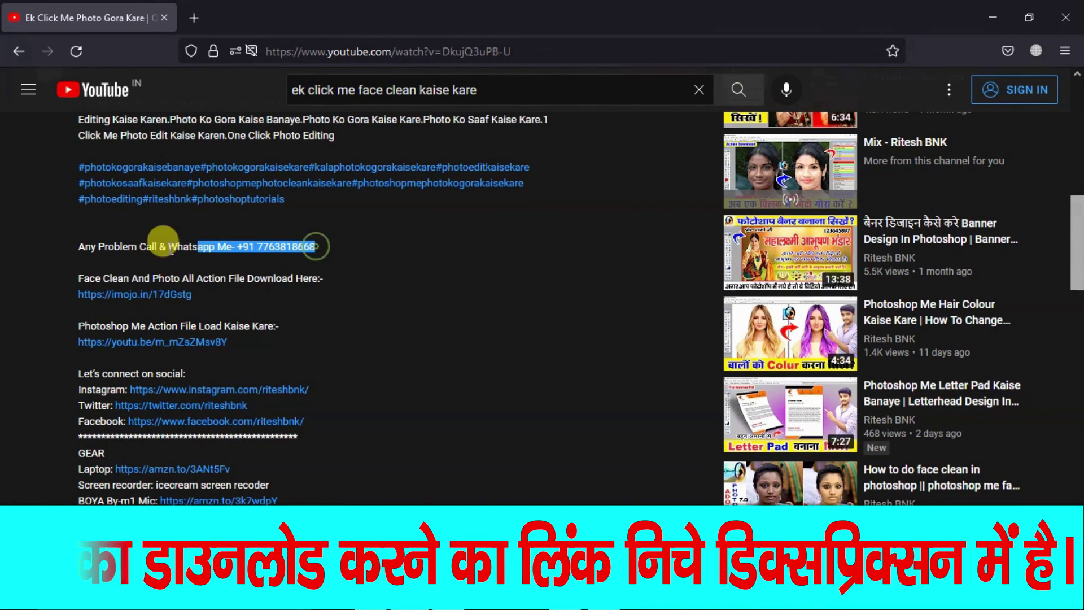
click(76, 251)
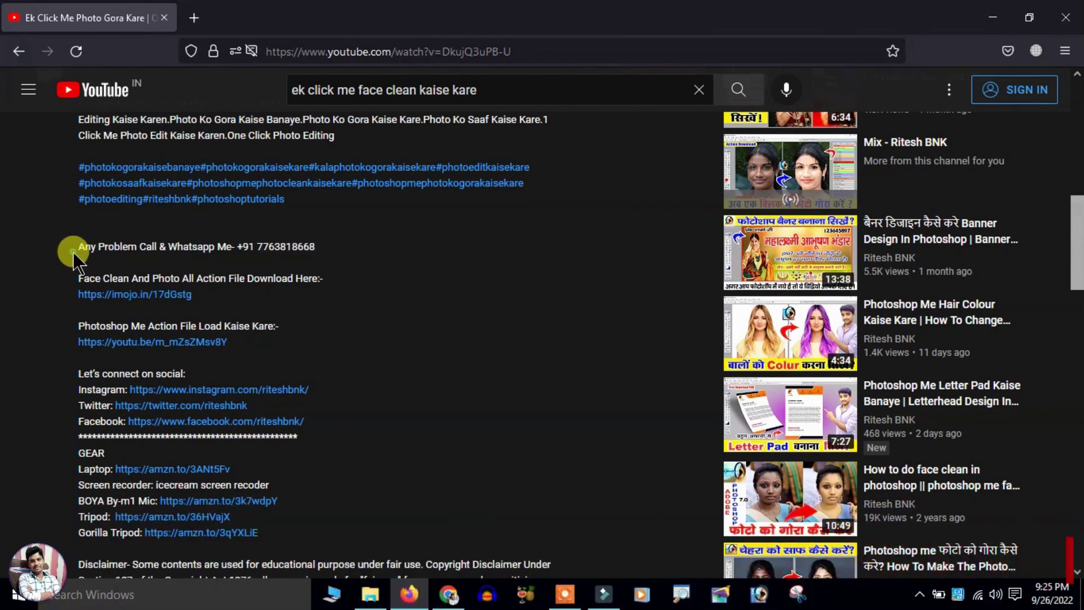
mouse_move(77, 276)
mouse_down()
mouse_move(232, 290)
mouse_move(311, 279)
mouse_up()
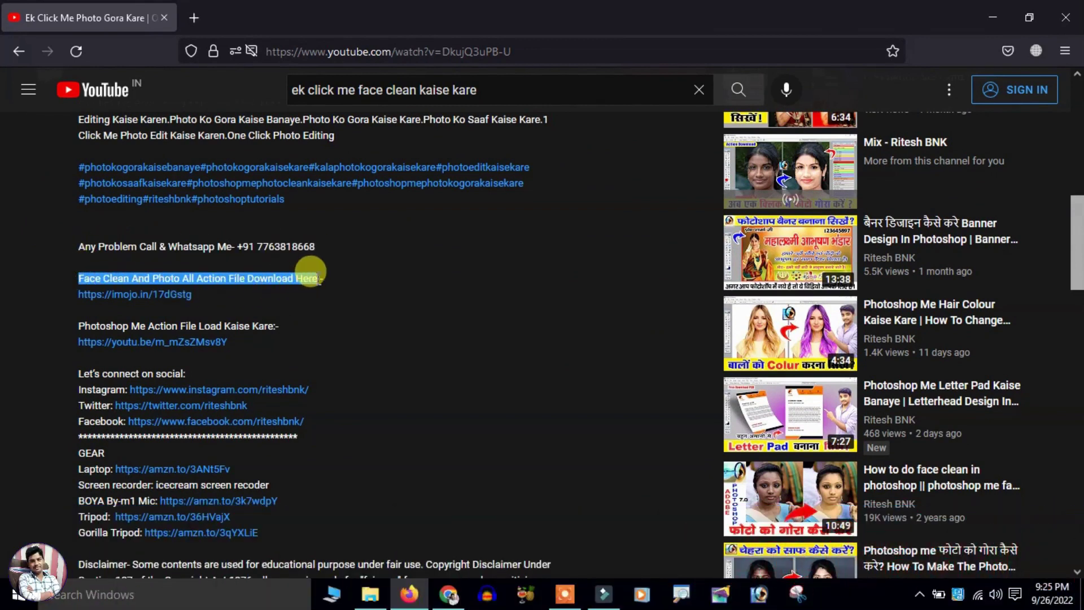
click(334, 295)
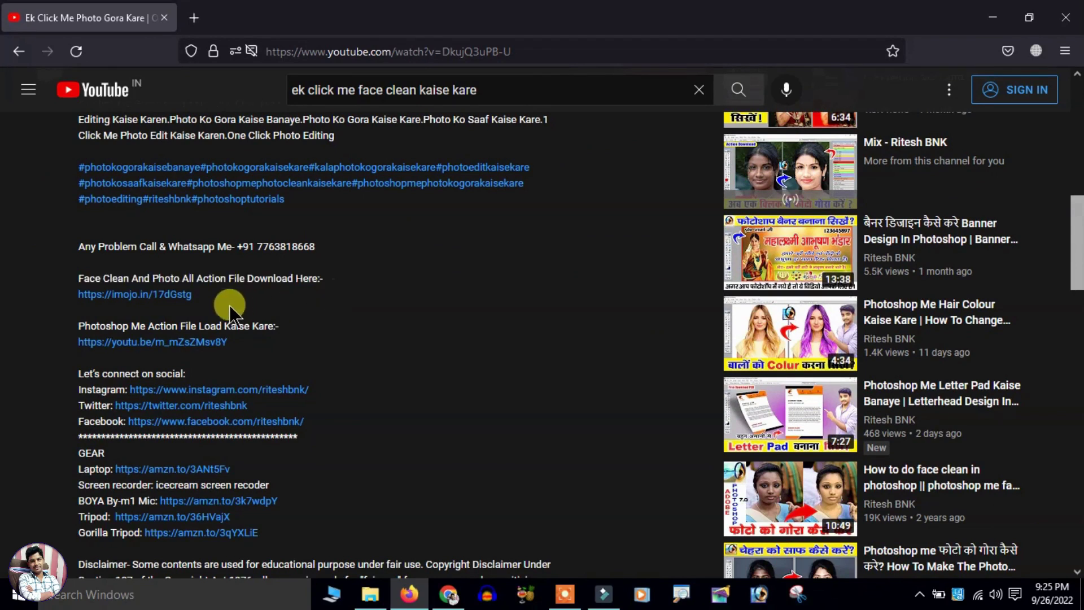
click(140, 300)
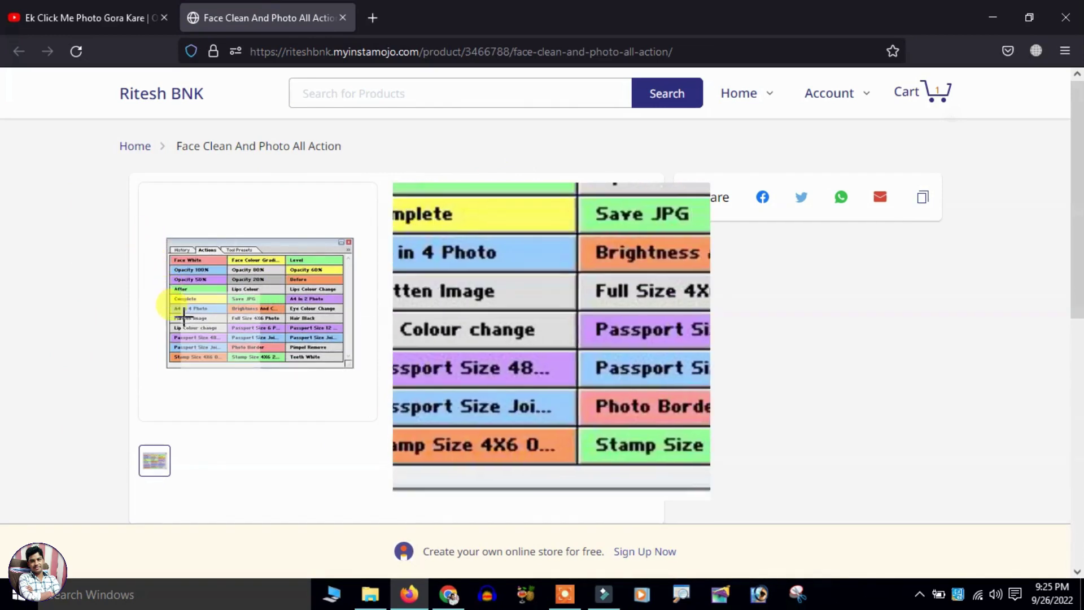
Step: Review the action pack's ₹199 sale price (60% off ₹499) and choose Buy Now
mouse_move(387, 191)
mouse_down()
mouse_move(519, 189)
mouse_move(622, 205)
mouse_up()
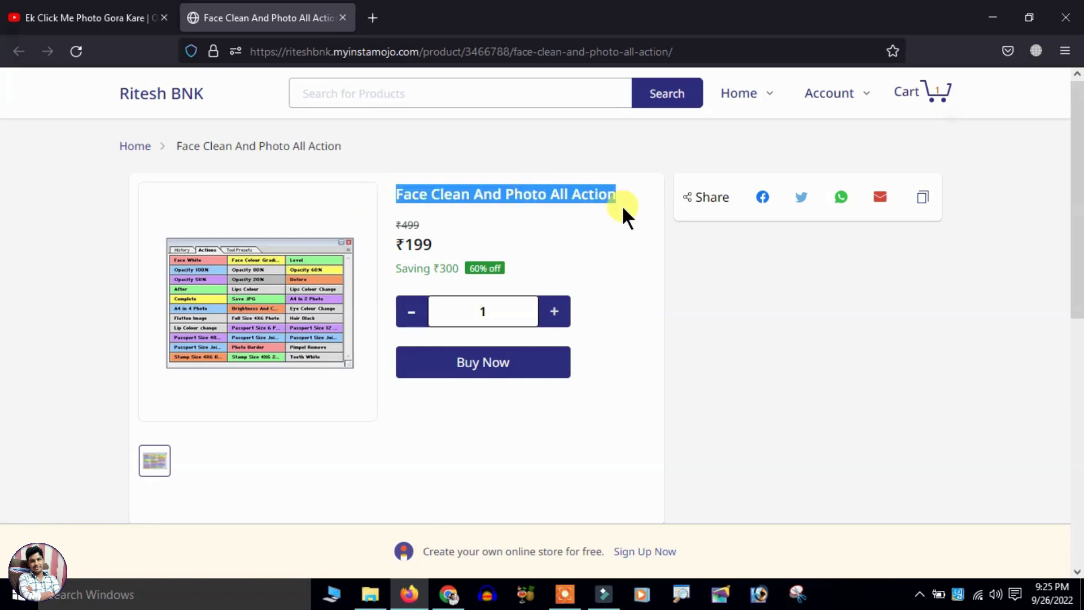
click(617, 243)
drag(431, 229, 397, 232)
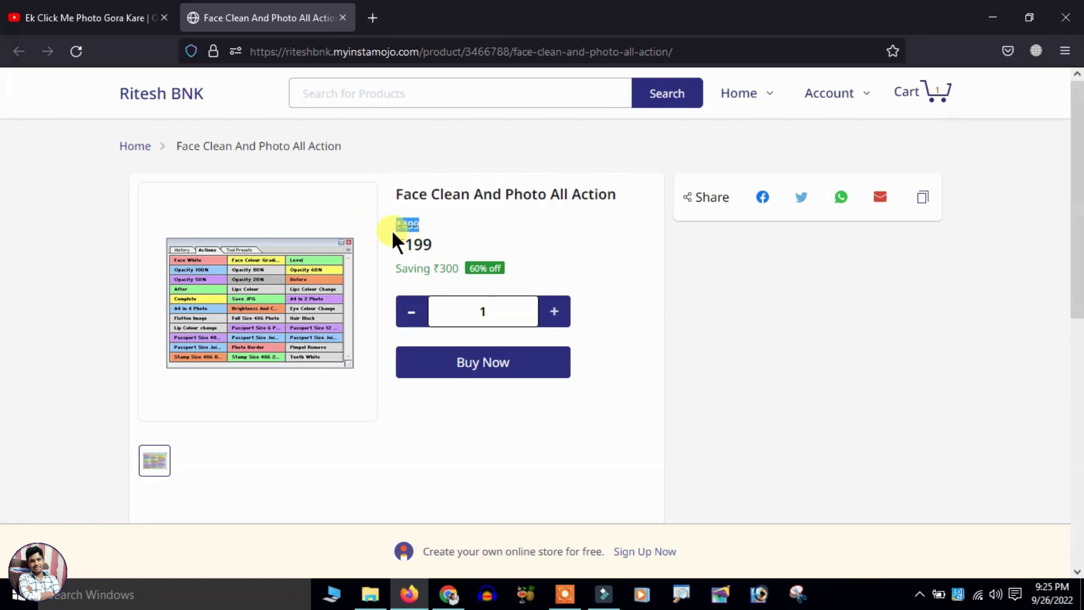
drag(432, 245, 398, 245)
click(472, 239)
drag(394, 281, 463, 279)
click(464, 280)
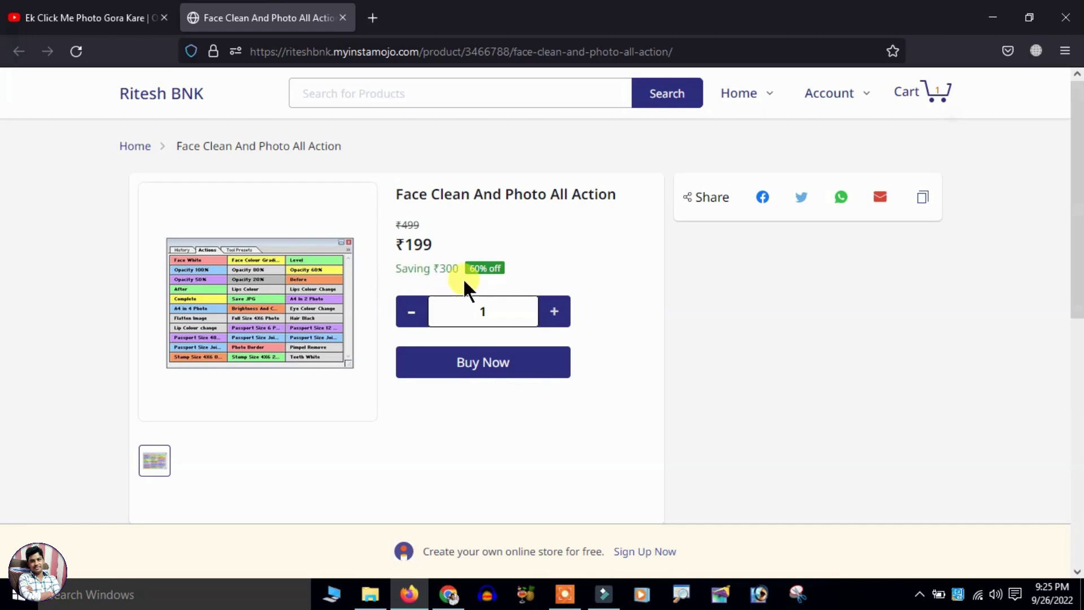
click(495, 272)
click(472, 365)
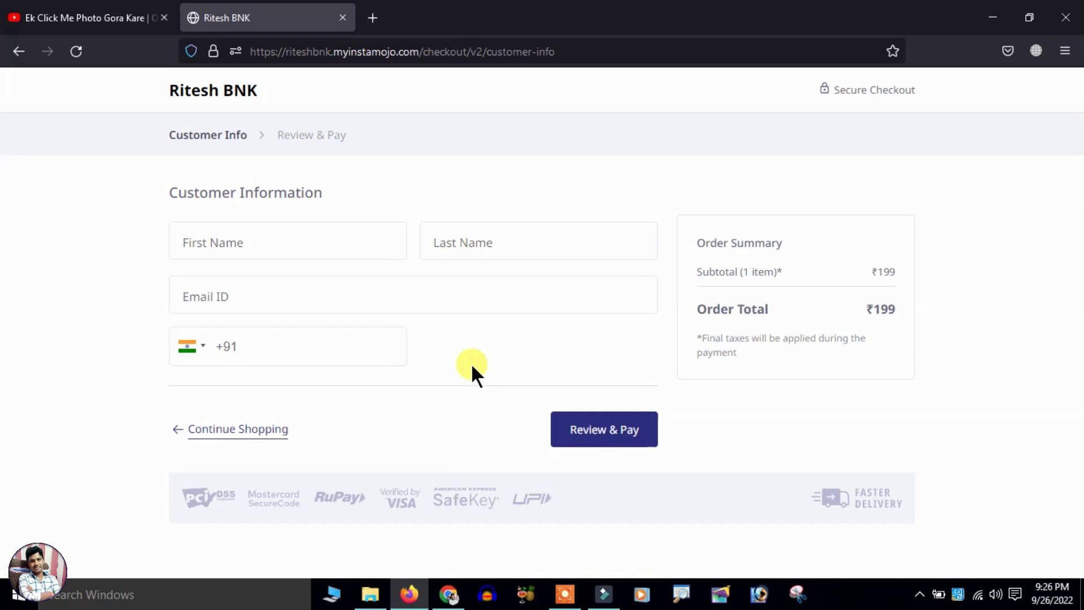
Step: Check the First Name, Last Name, Email ID and Mobile No. fields
click(224, 251)
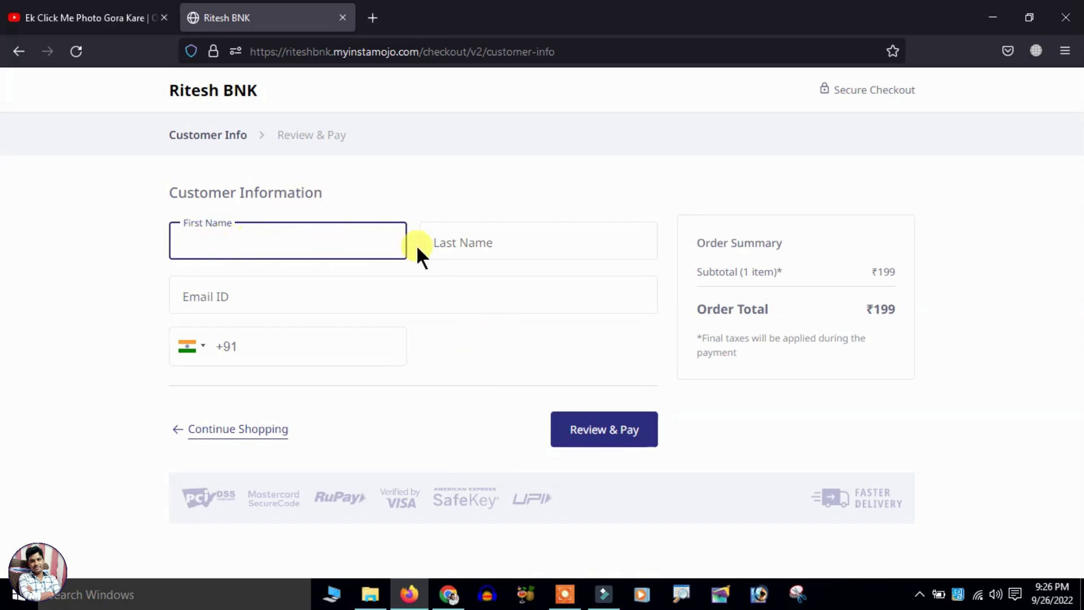
click(466, 242)
click(208, 309)
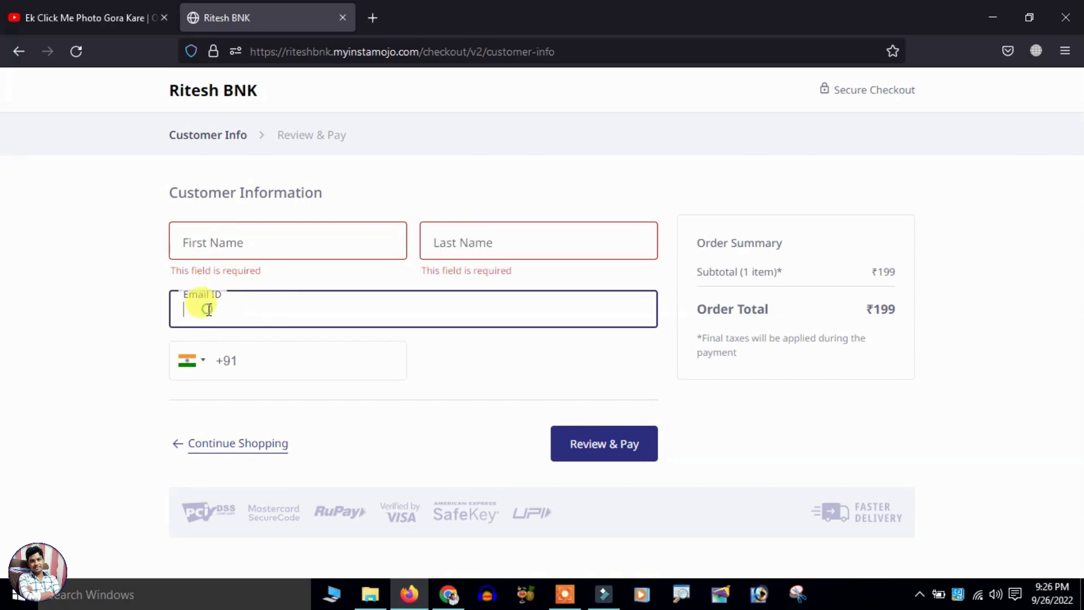
click(285, 359)
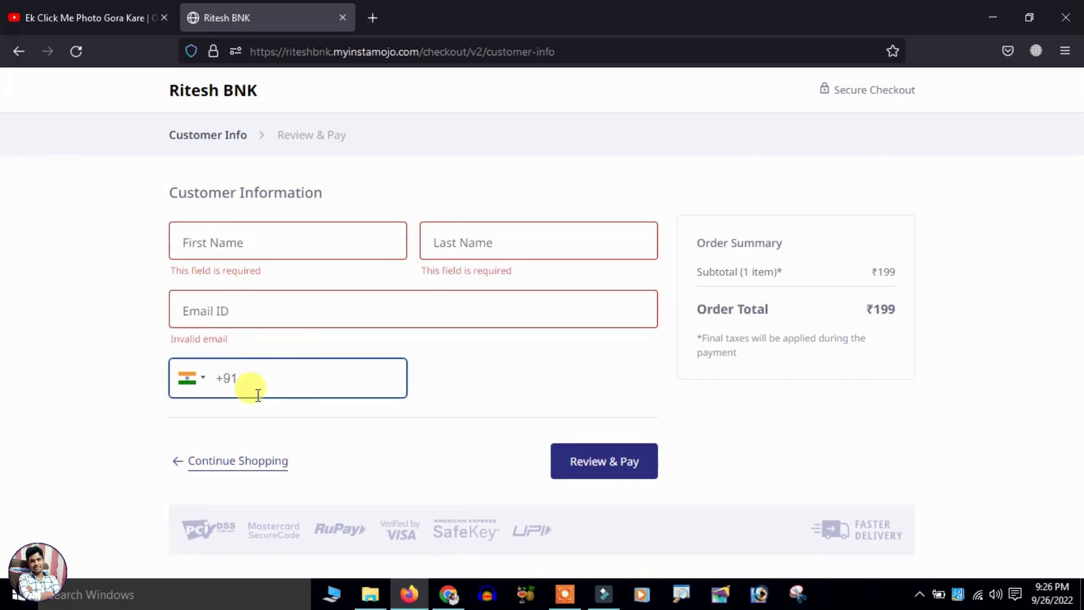
click(427, 392)
Step: Enter the customer's name, e-mail and mobile number, then continue to Review & Pay
click(210, 233)
text(S)
key(Tab)
text(K)
key(Tab)
click(243, 346)
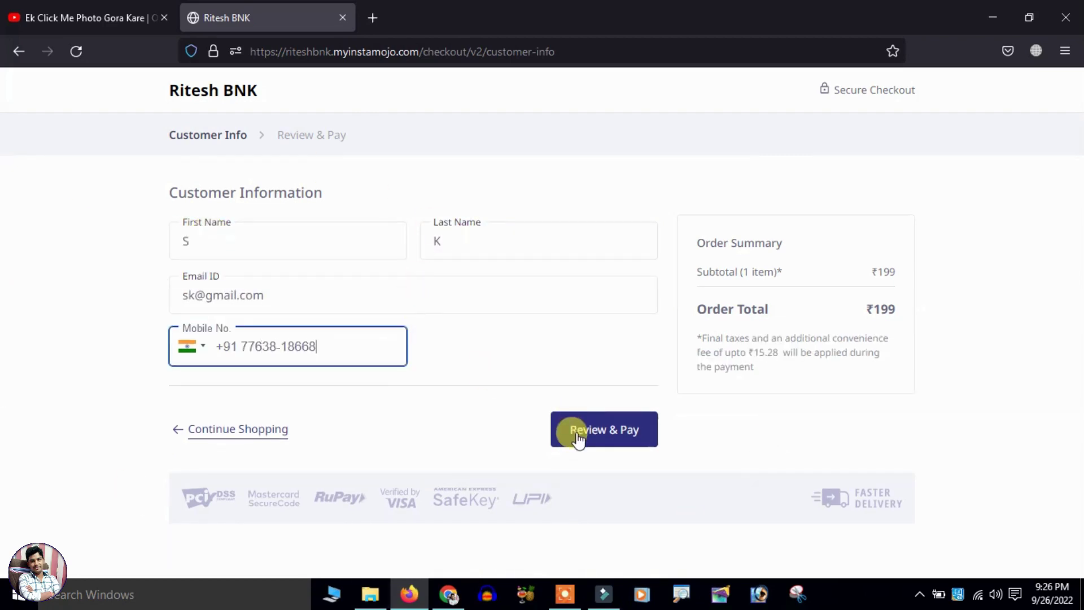
click(577, 435)
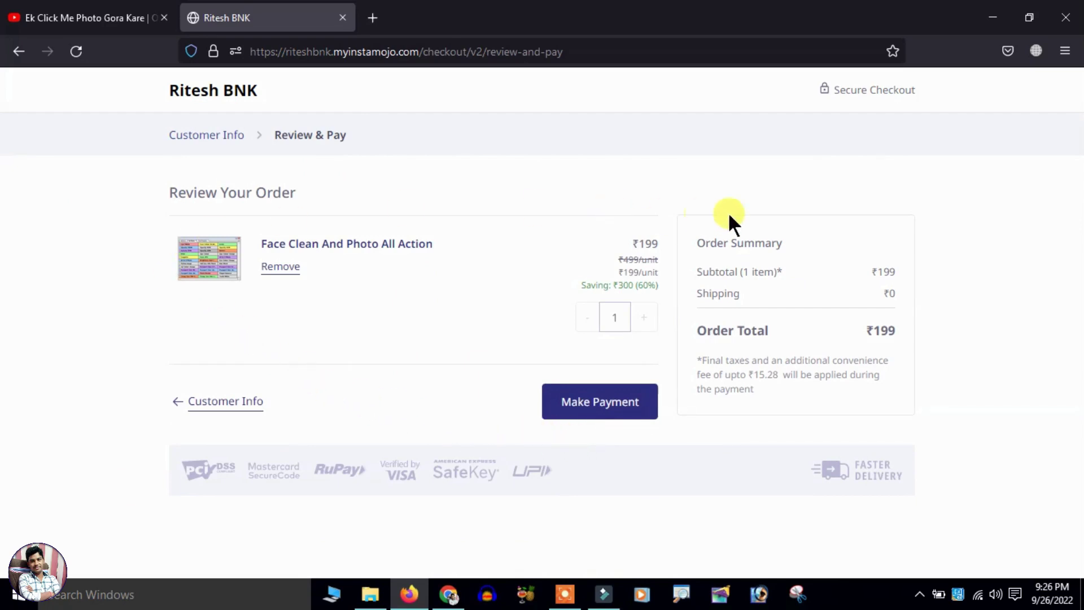
Step: Make the payment, choosing Scan UPI QR from the other payment methods
click(589, 402)
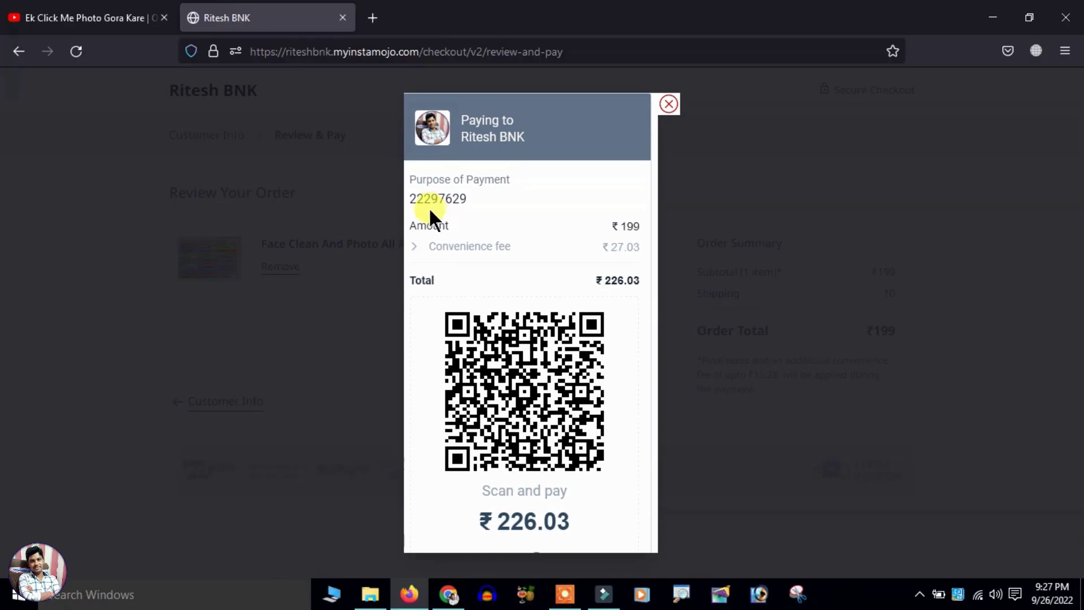
scroll(459, 161, down, 3)
scroll(469, 203, down, 3)
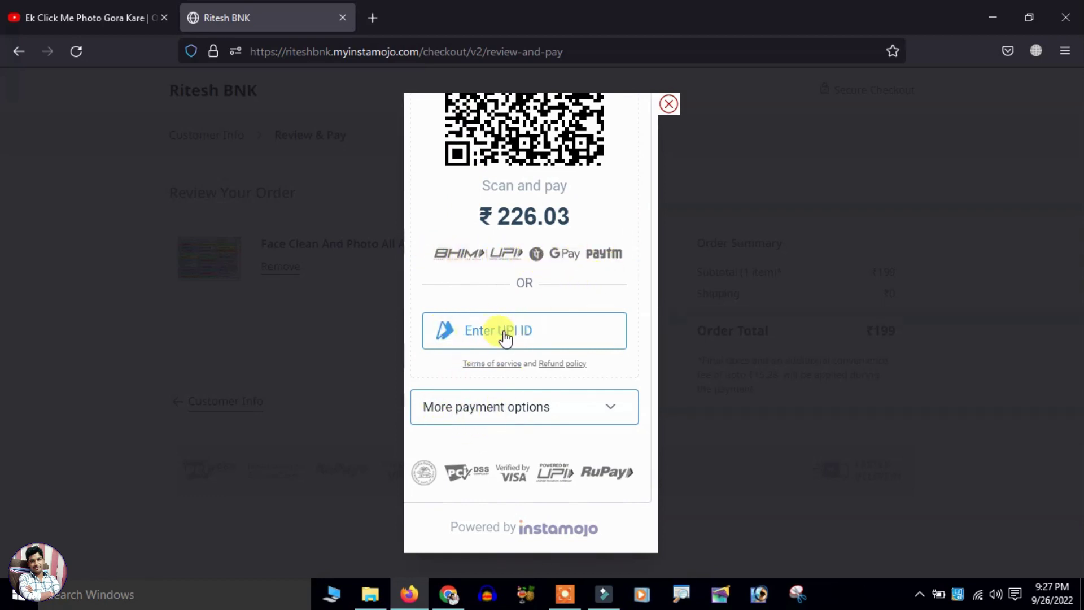
click(510, 418)
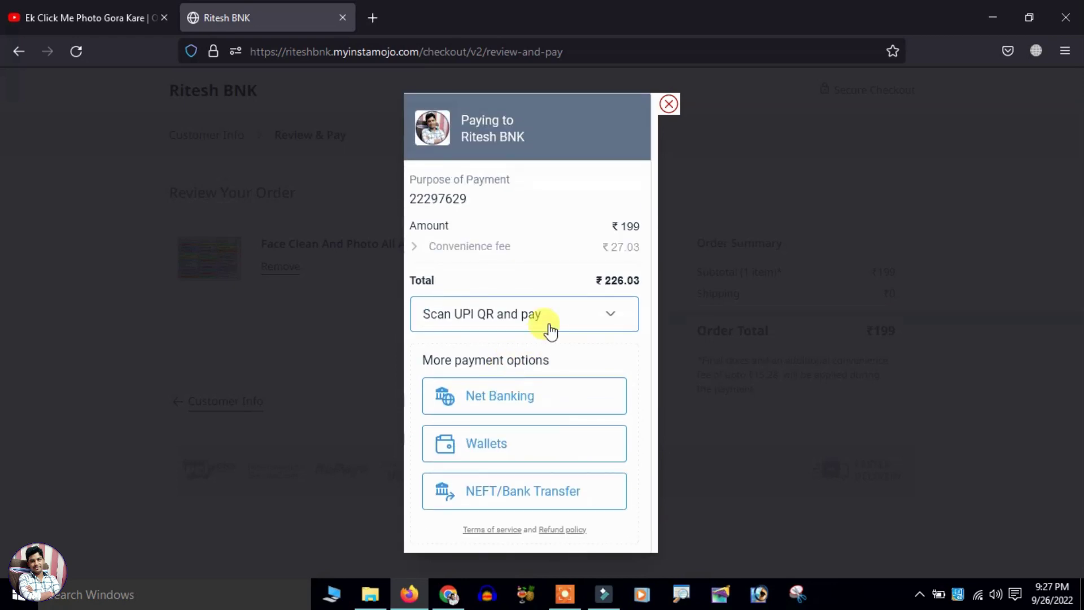
click(548, 326)
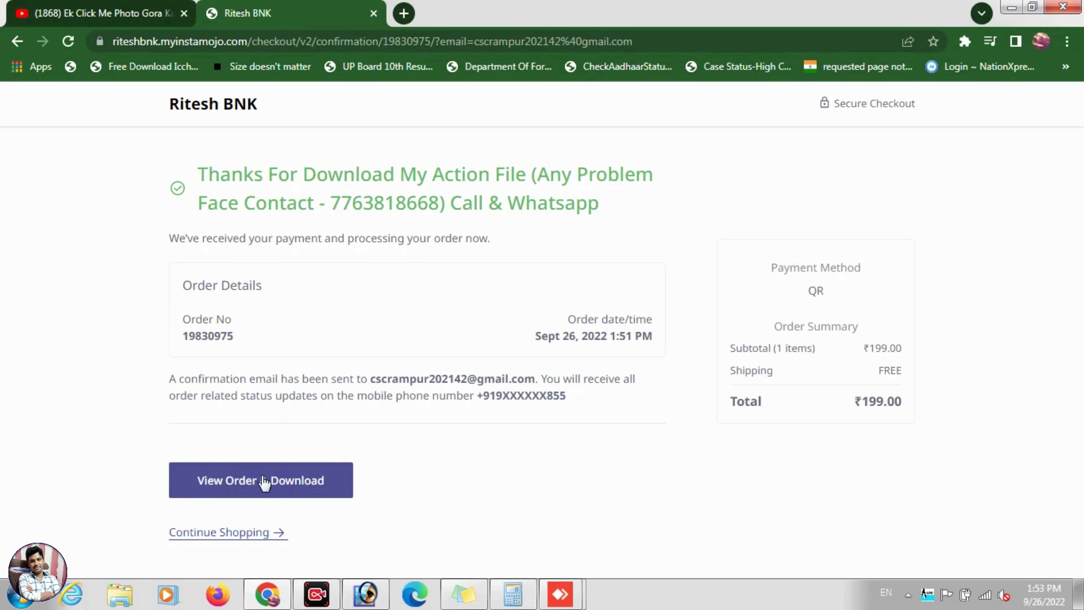
Step: Download the purchased Face Clean And Photo All Action file from the order page
click(264, 483)
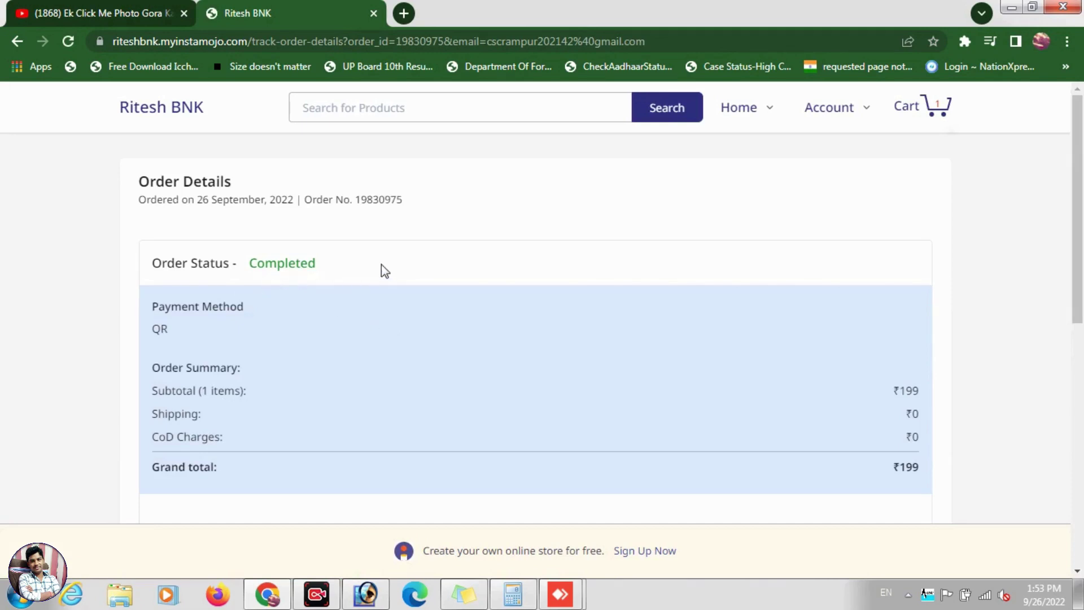
scroll(381, 265, down, 1)
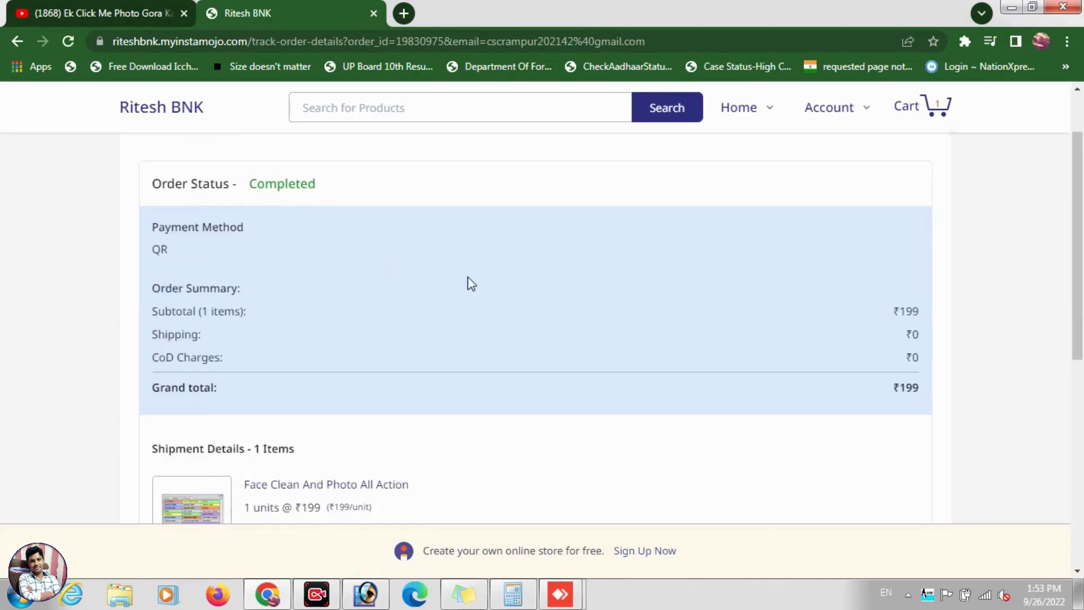
scroll(472, 284, down, 1)
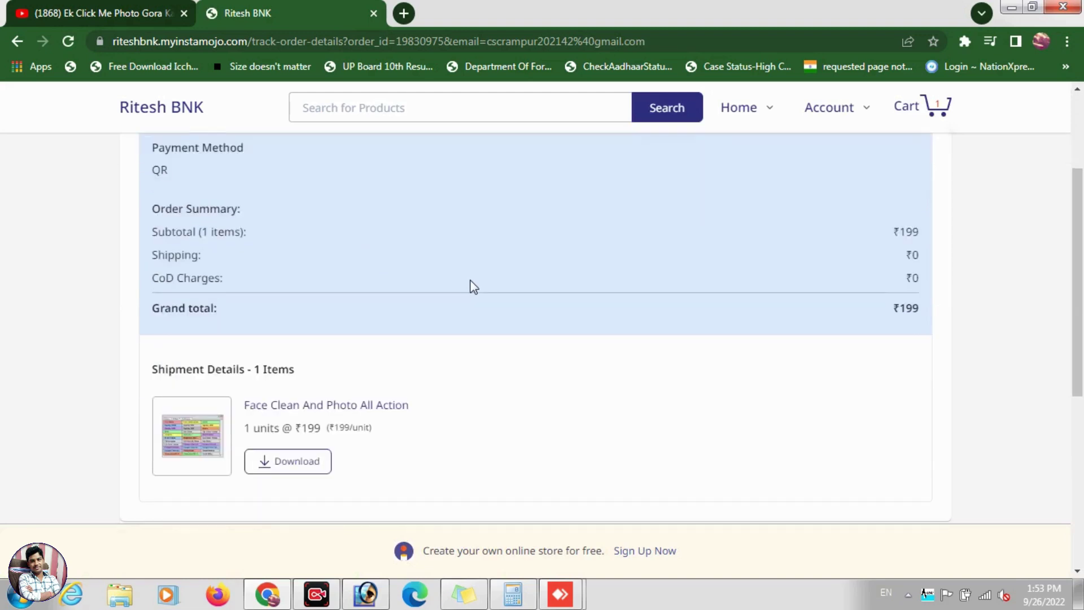
click(281, 464)
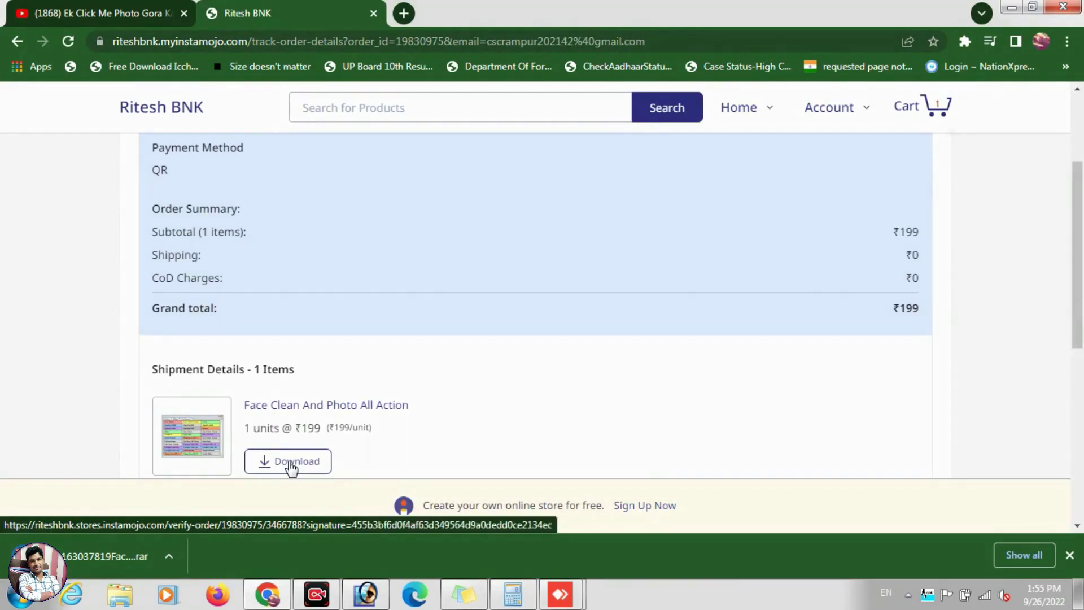
click(1067, 42)
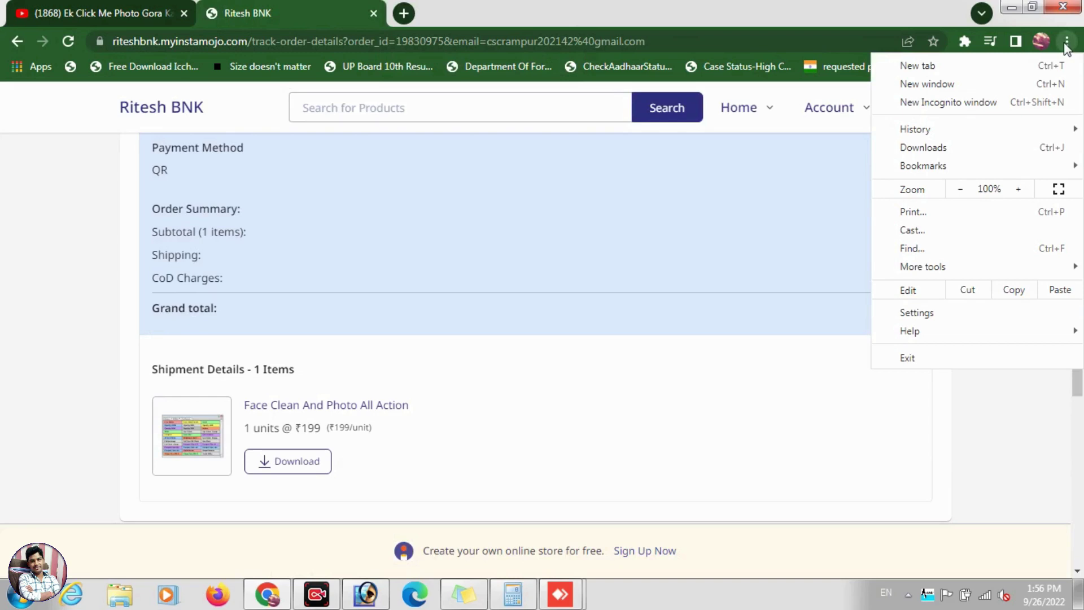
Step: Show the downloaded .rar action archive in its Downloads folder
click(930, 153)
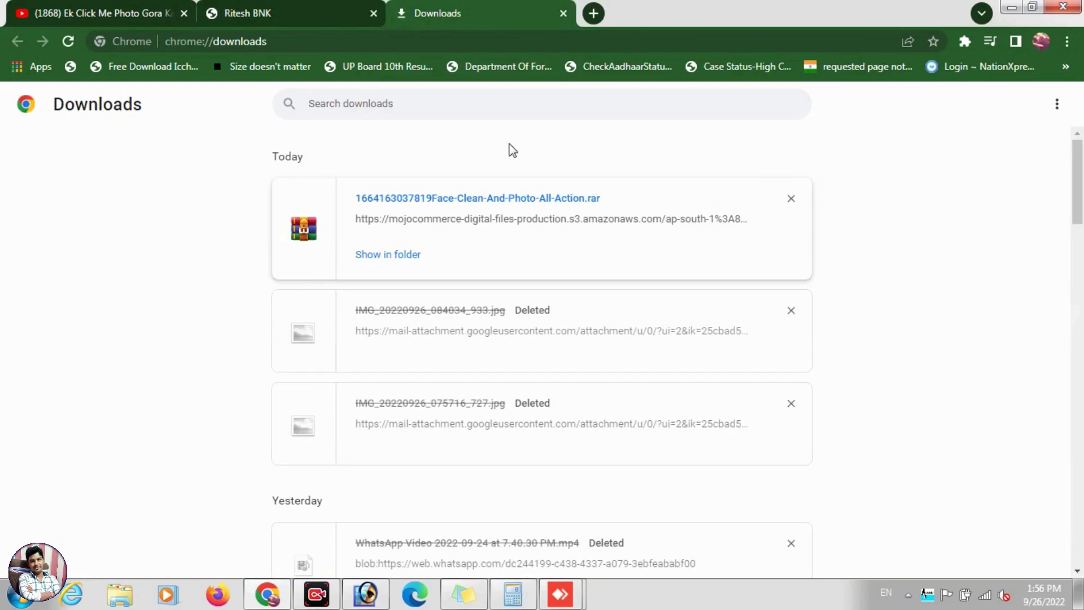
click(388, 256)
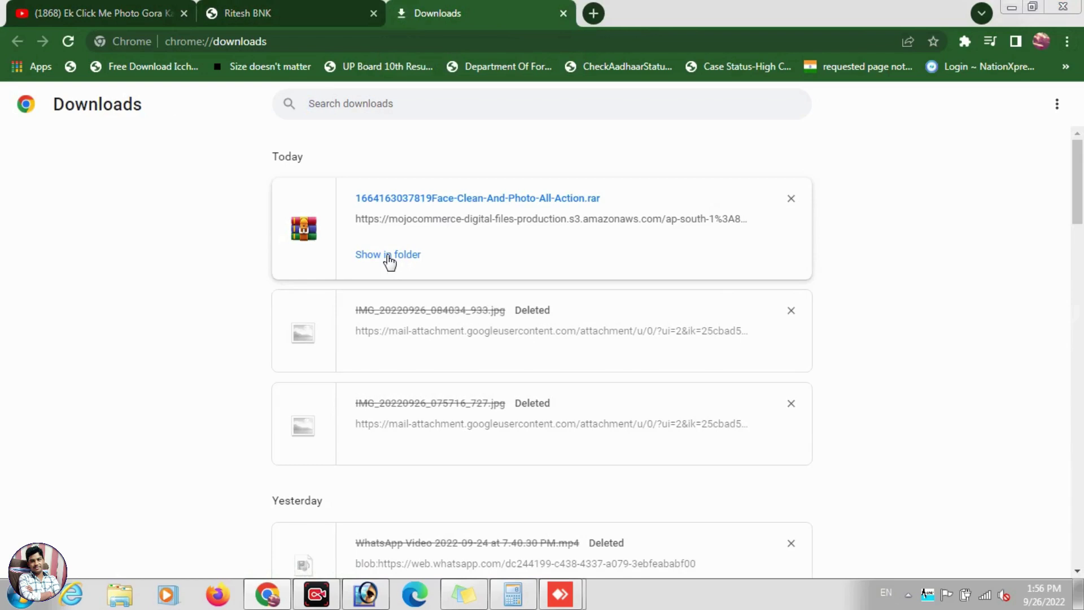
mouse_move(347, 254)
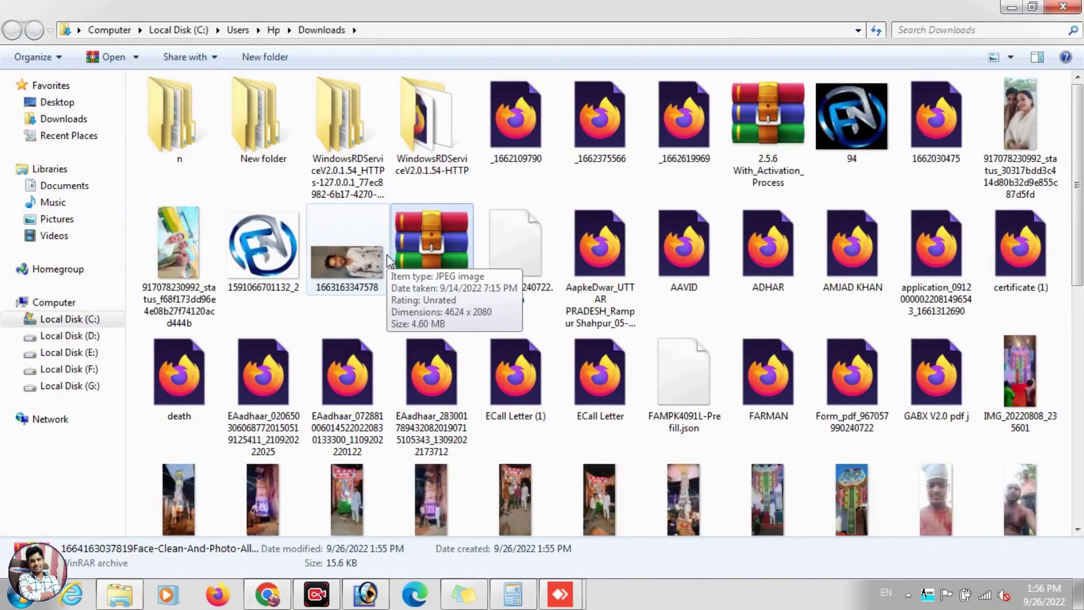
Step: Move the action .rar archive from Downloads onto the desktop
right_click(403, 255)
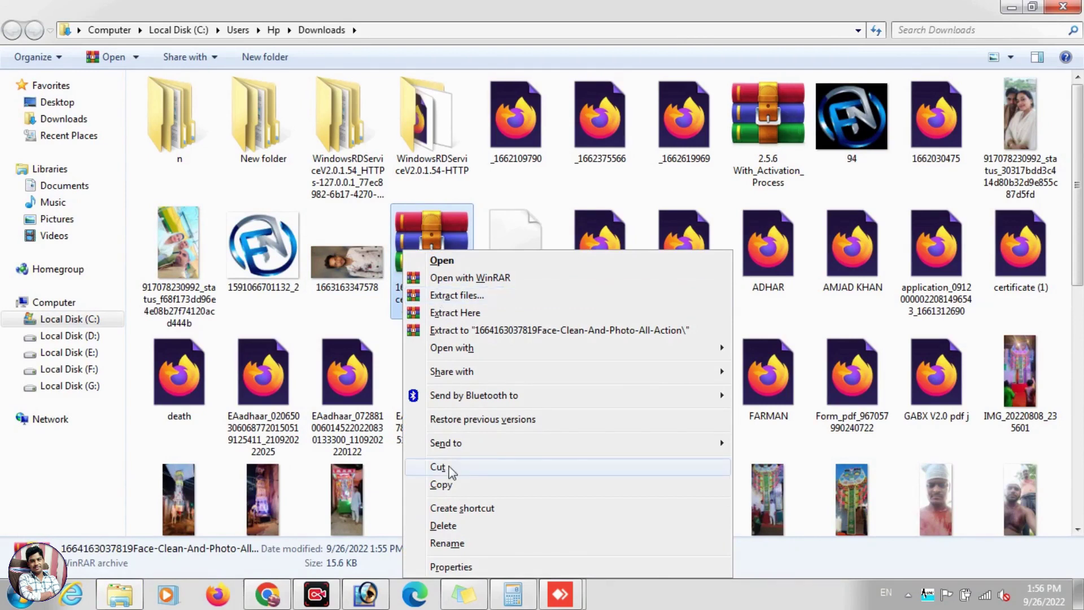
click(450, 470)
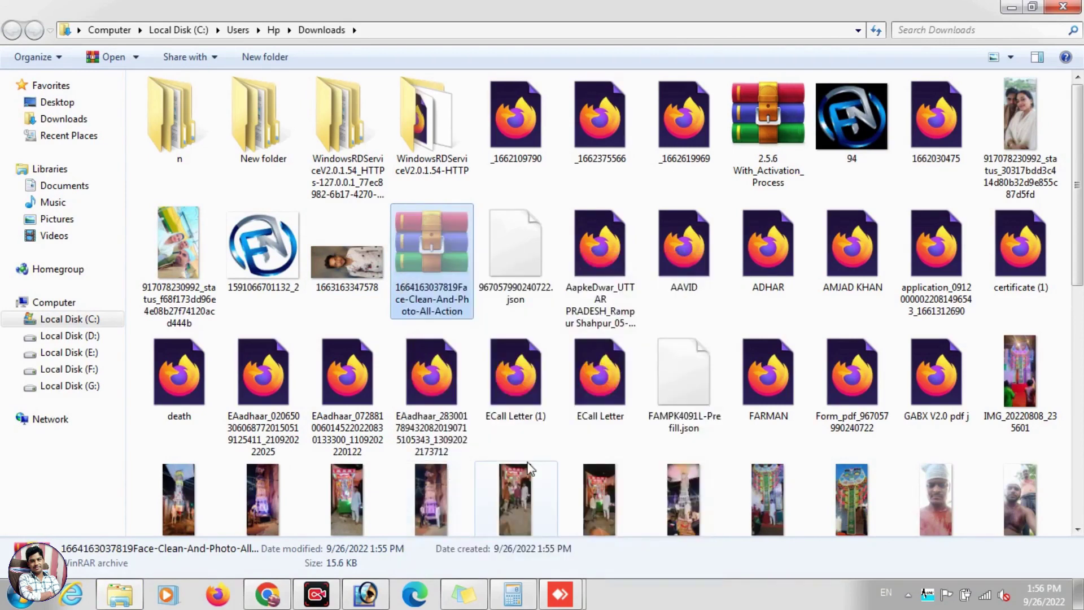
click(1063, 12)
click(1063, 13)
right_click(243, 67)
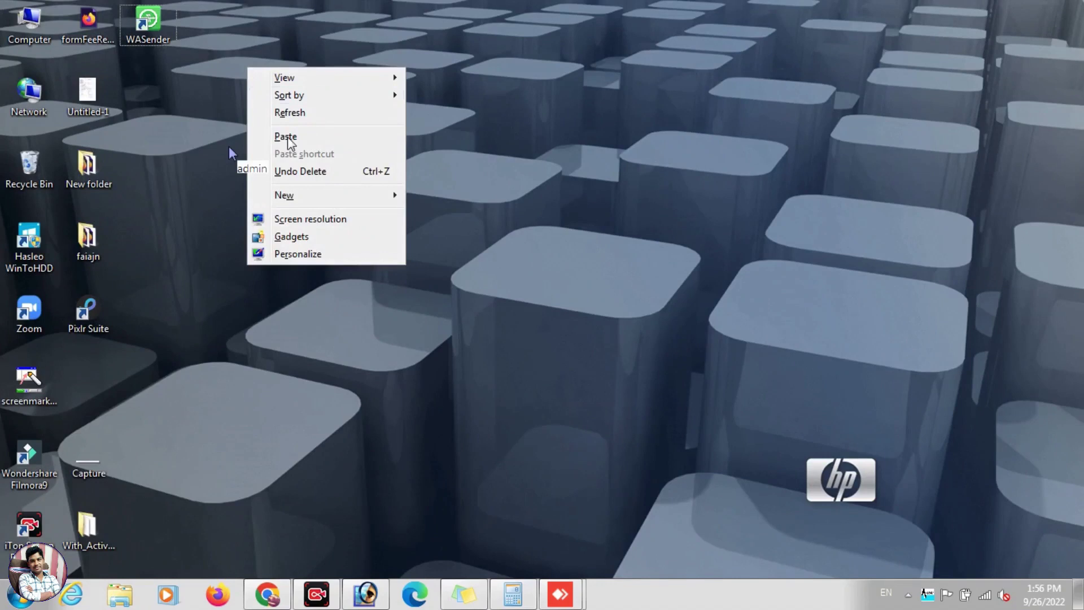
click(291, 139)
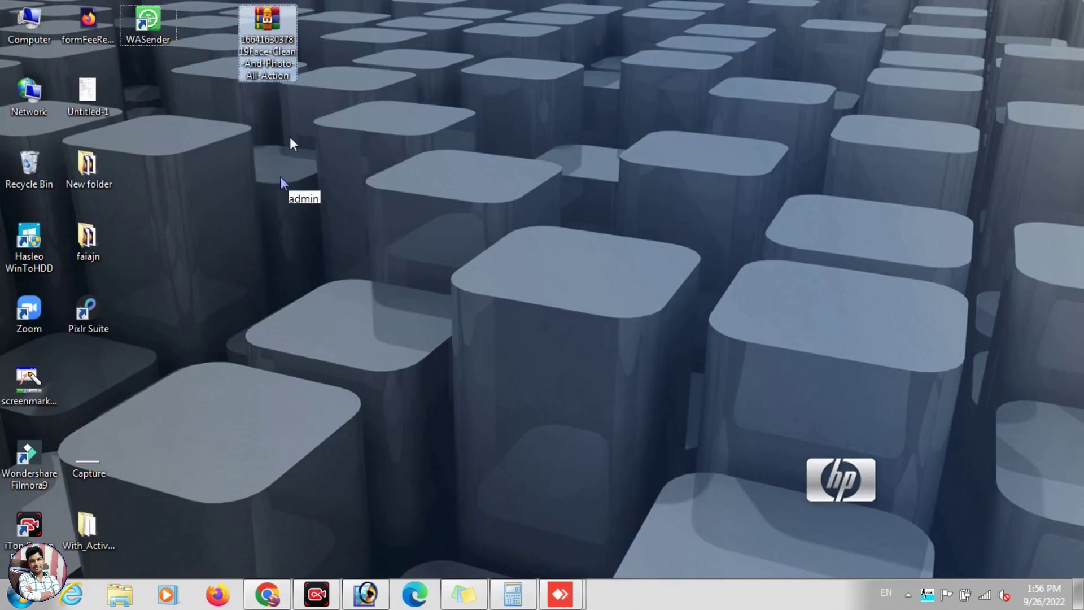
Step: Extract the archive with WinRAR into a matching folder on the desktop
right_click(265, 27)
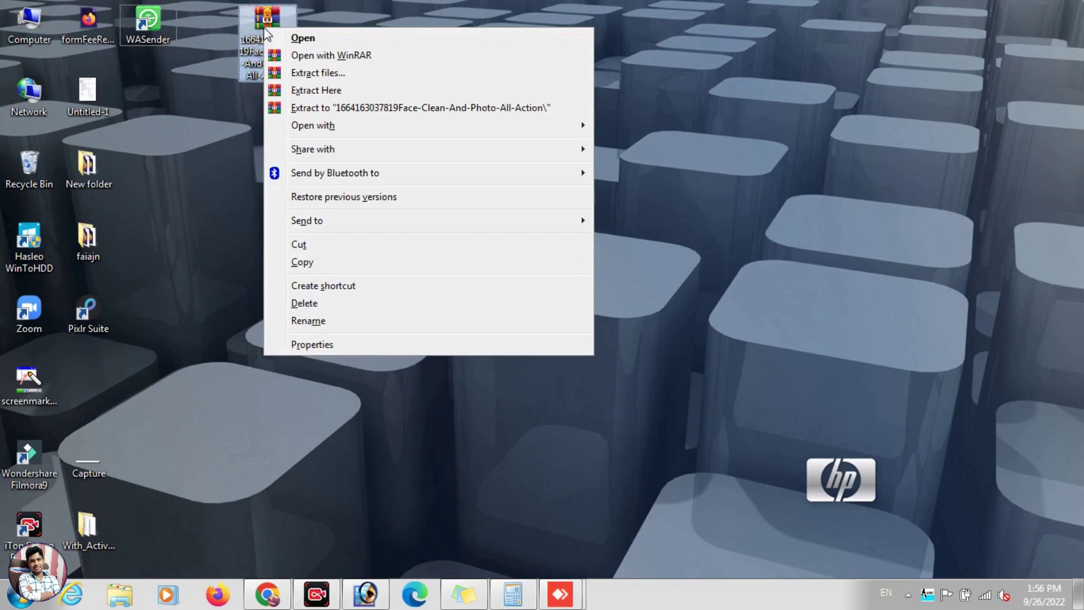
click(319, 74)
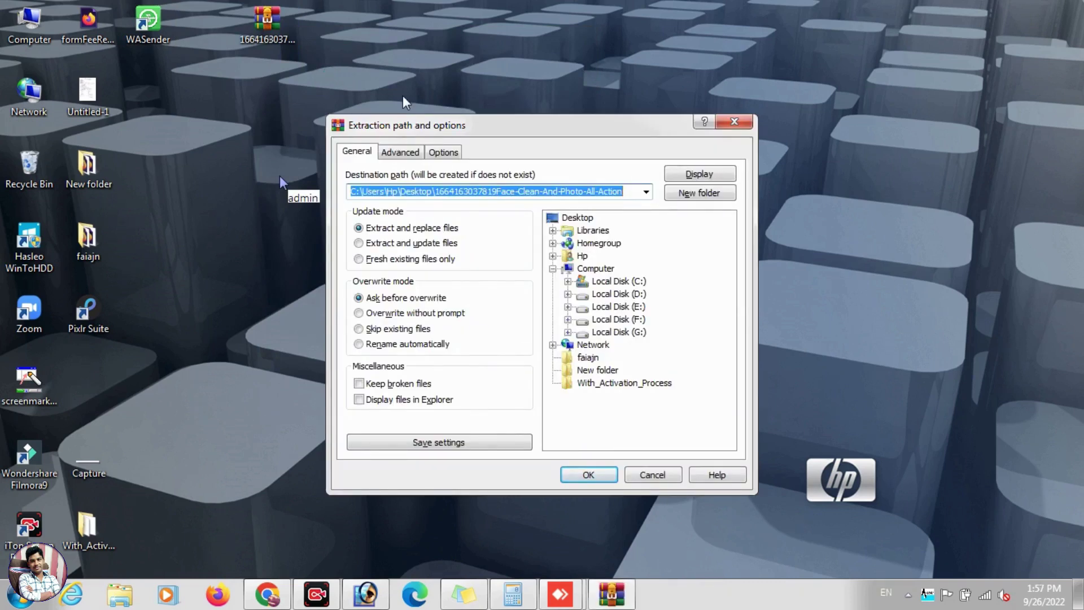
click(591, 477)
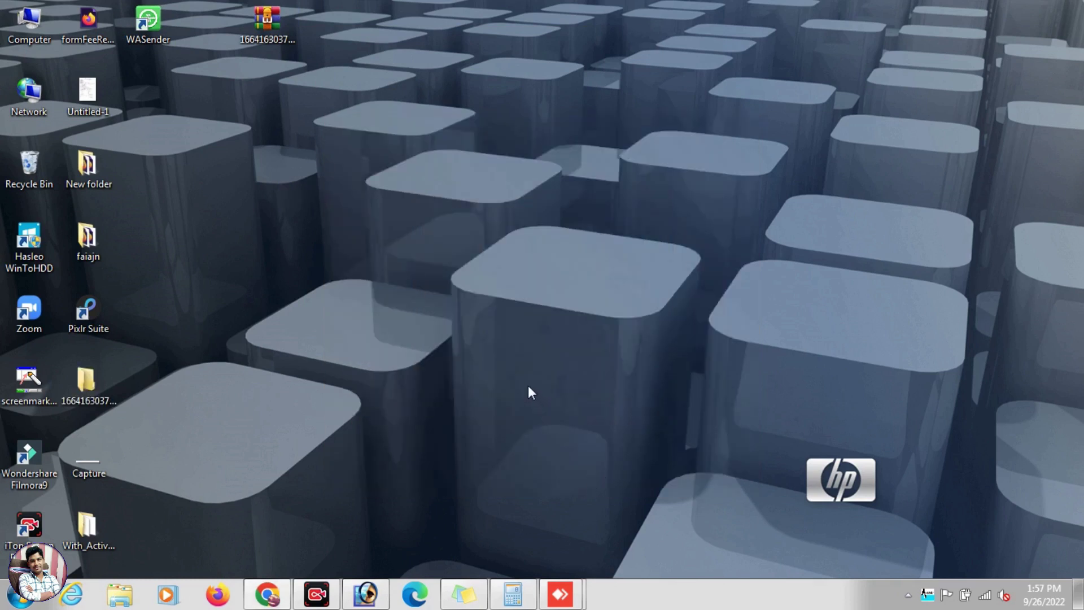
Step: Open the extracted folder, select all 22 ATN files, and launch Photoshop
click(82, 389)
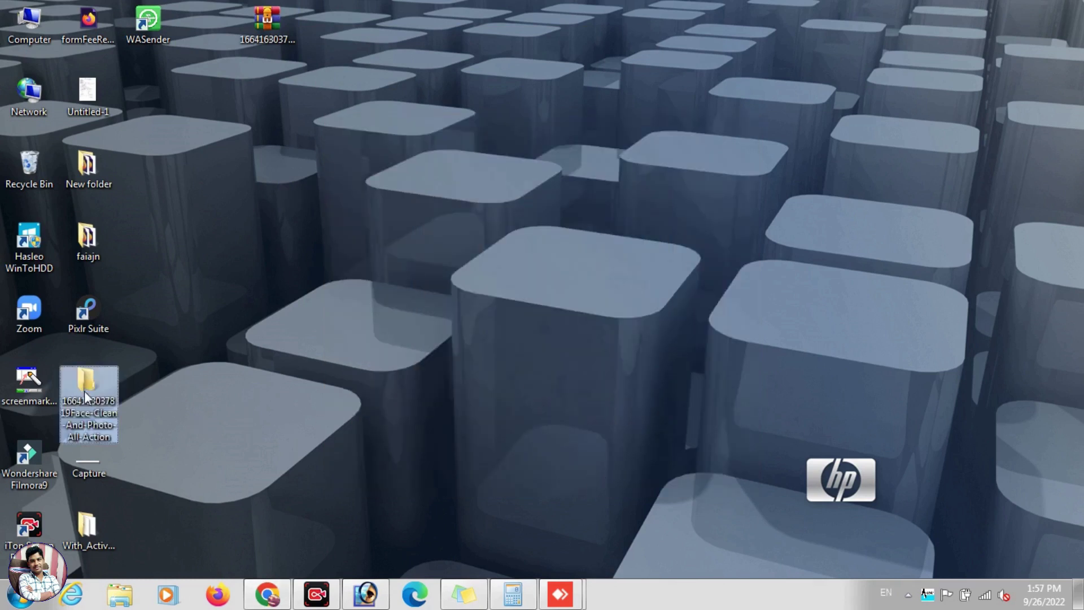
double_click(80, 381)
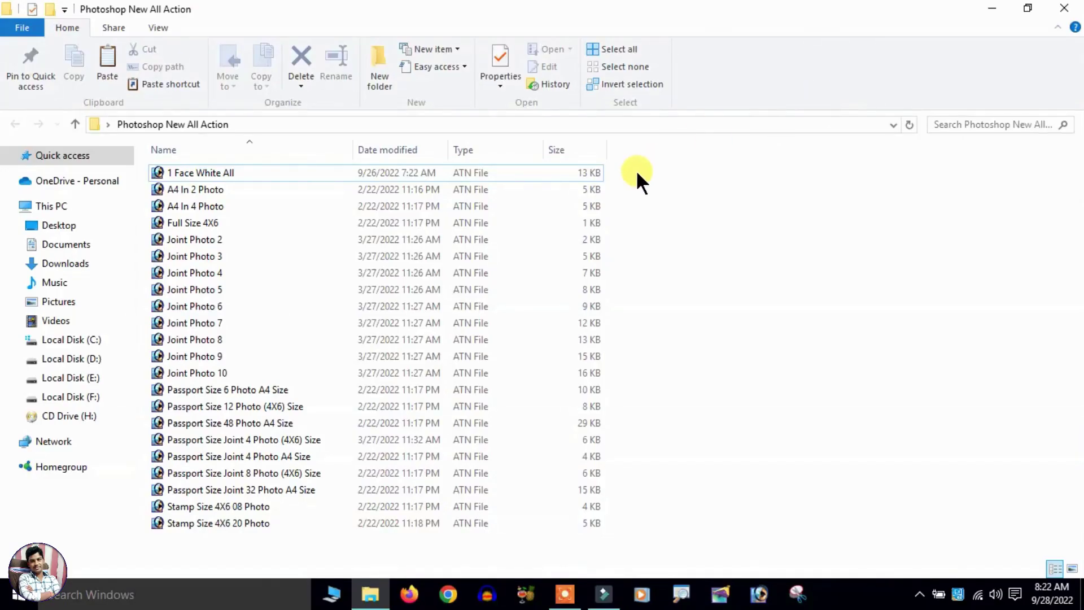
mouse_move(658, 172)
mouse_down()
mouse_move(296, 543)
mouse_move(300, 520)
mouse_up()
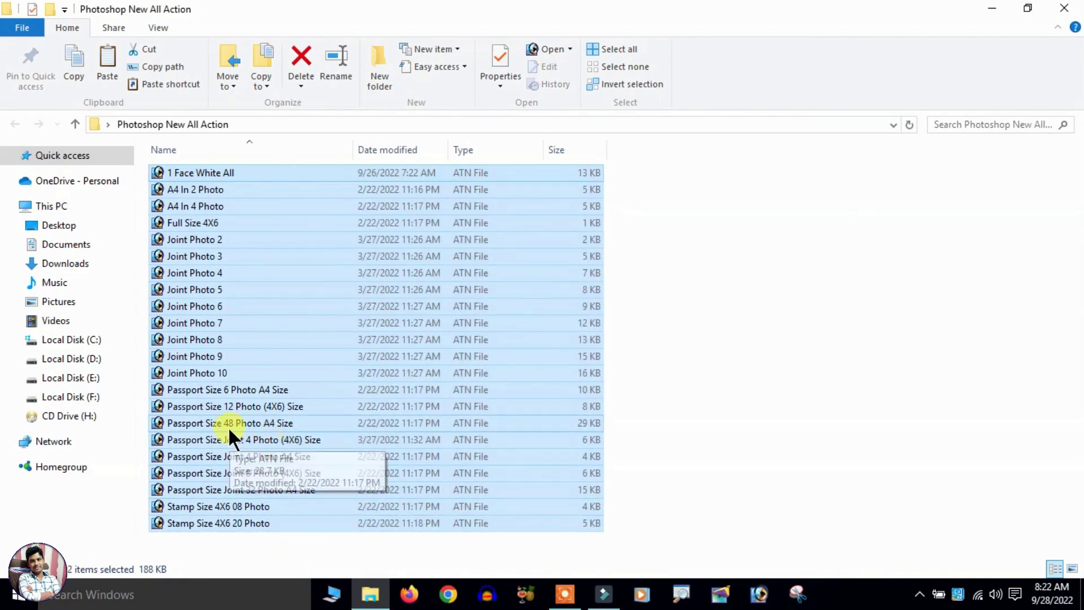
click(757, 596)
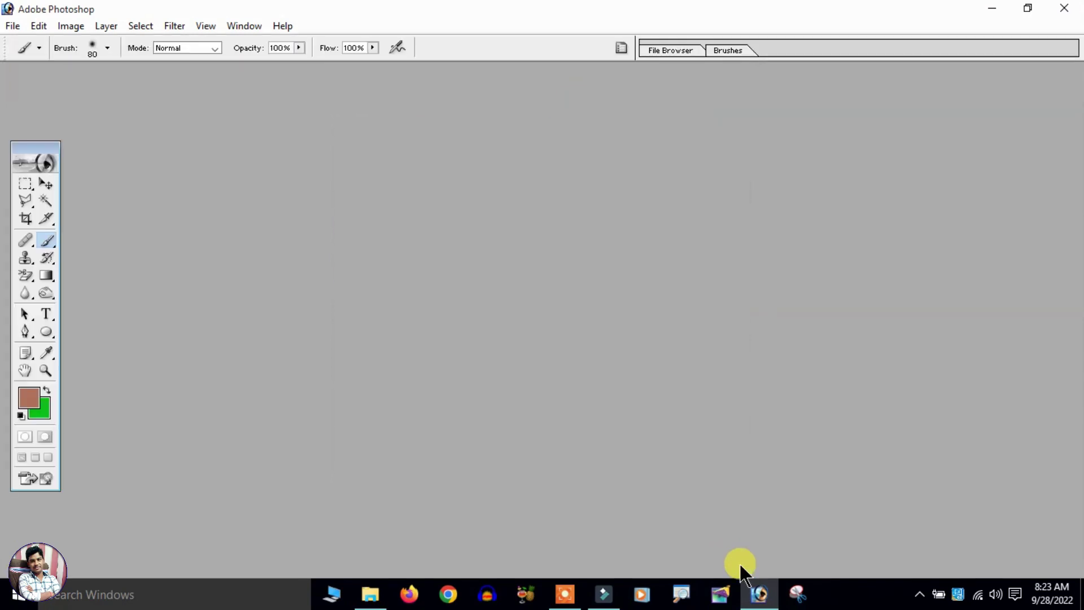
Step: Show the Actions panel via Window > Actions and turn Button Mode off
click(244, 26)
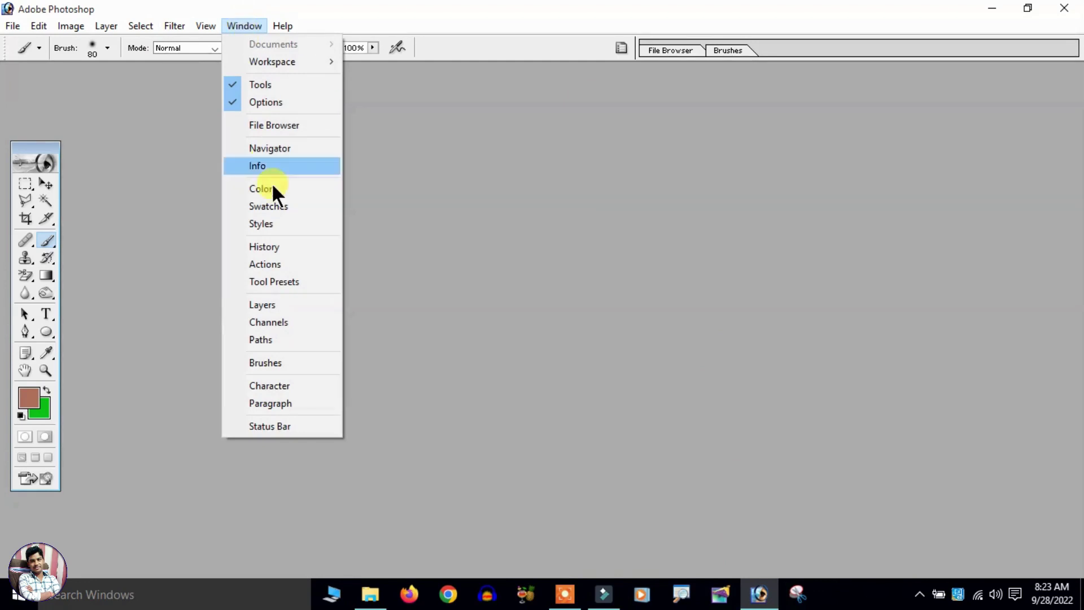
click(265, 261)
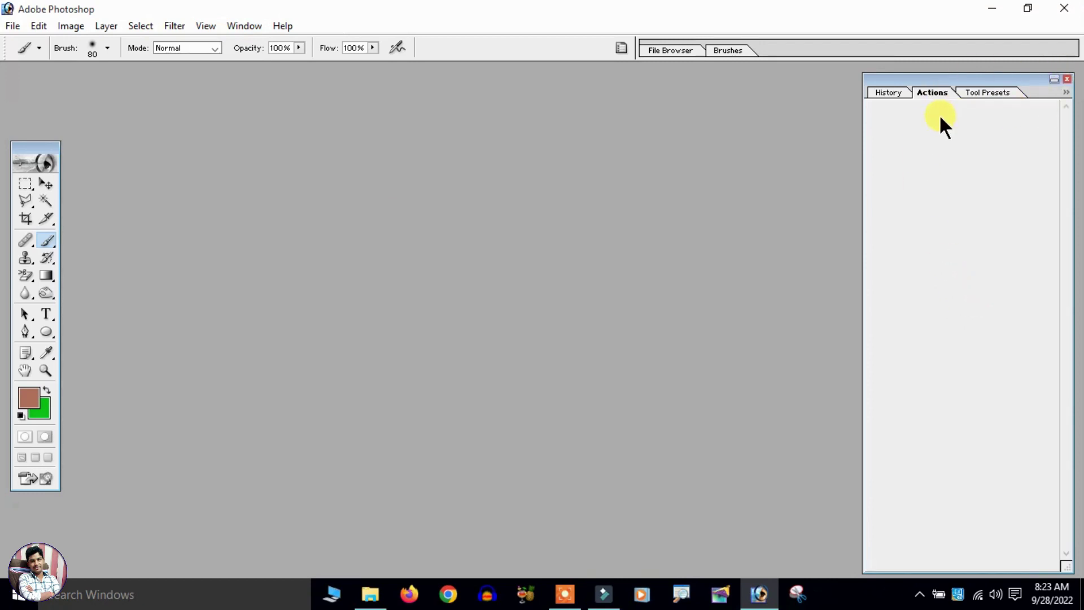
click(1065, 93)
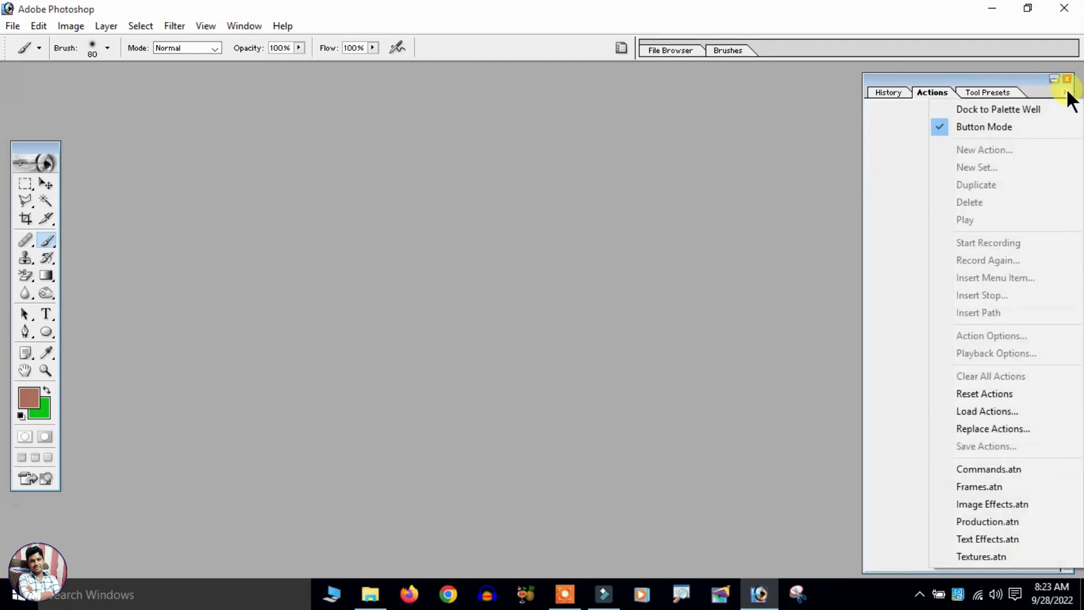
click(1065, 90)
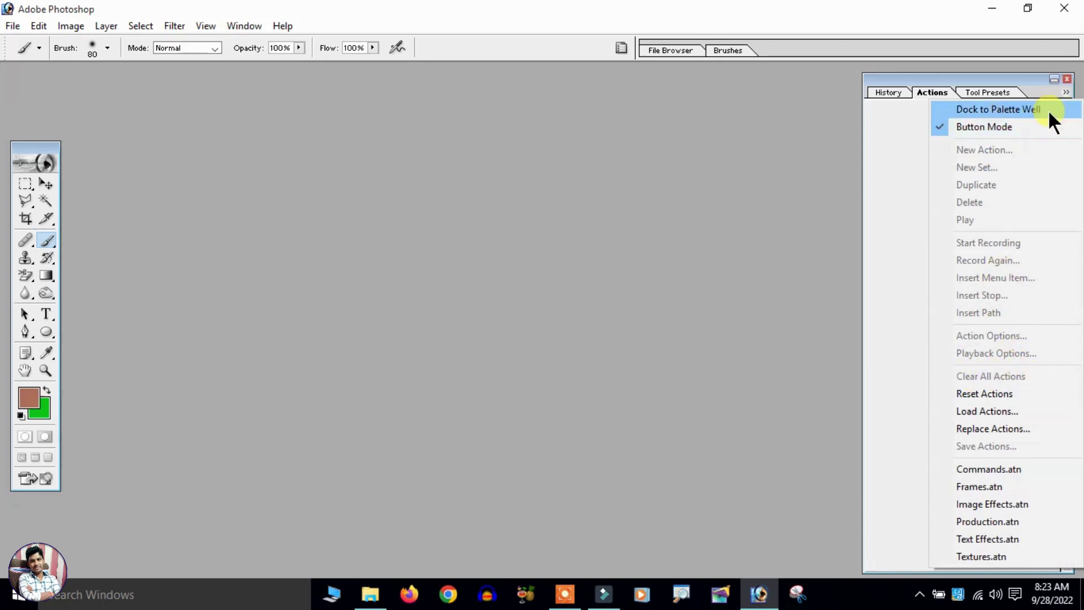
click(1066, 92)
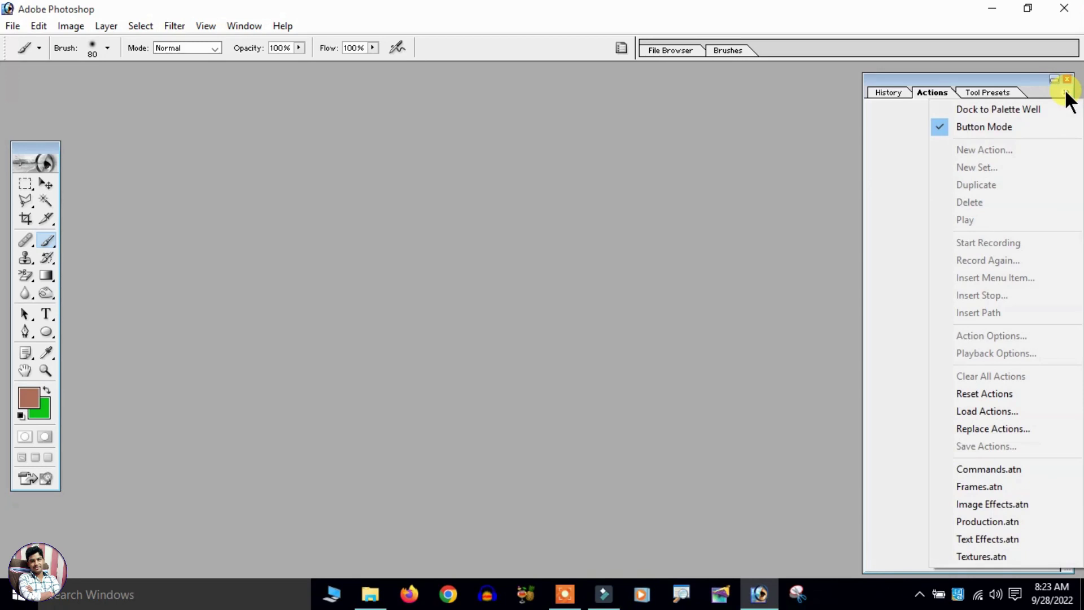
click(969, 124)
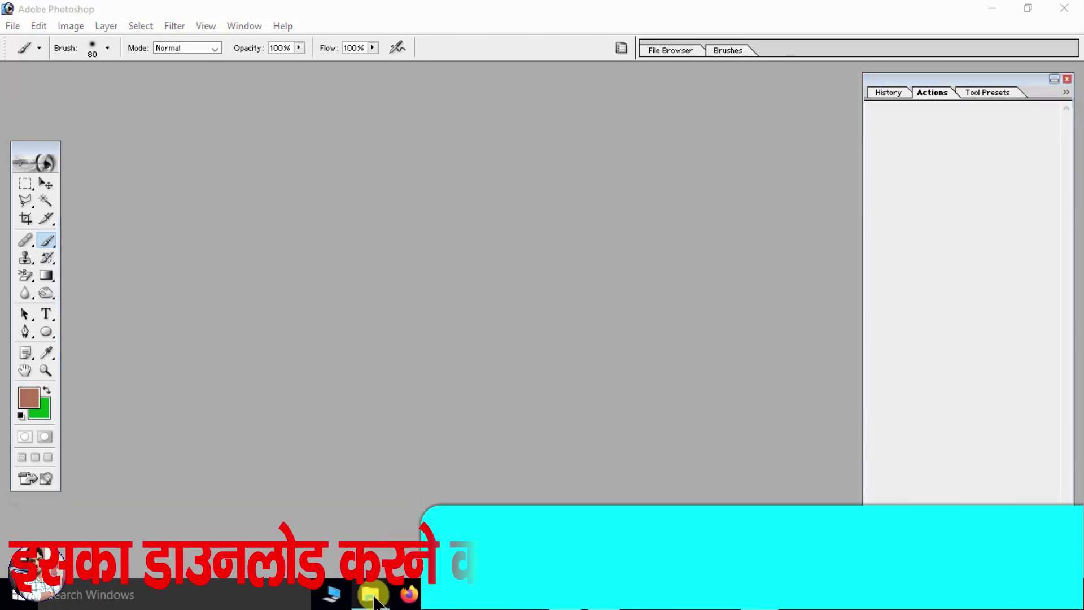
Step: Drag the 22 selected ATN files from Explorer into Photoshop's Actions panel
click(370, 593)
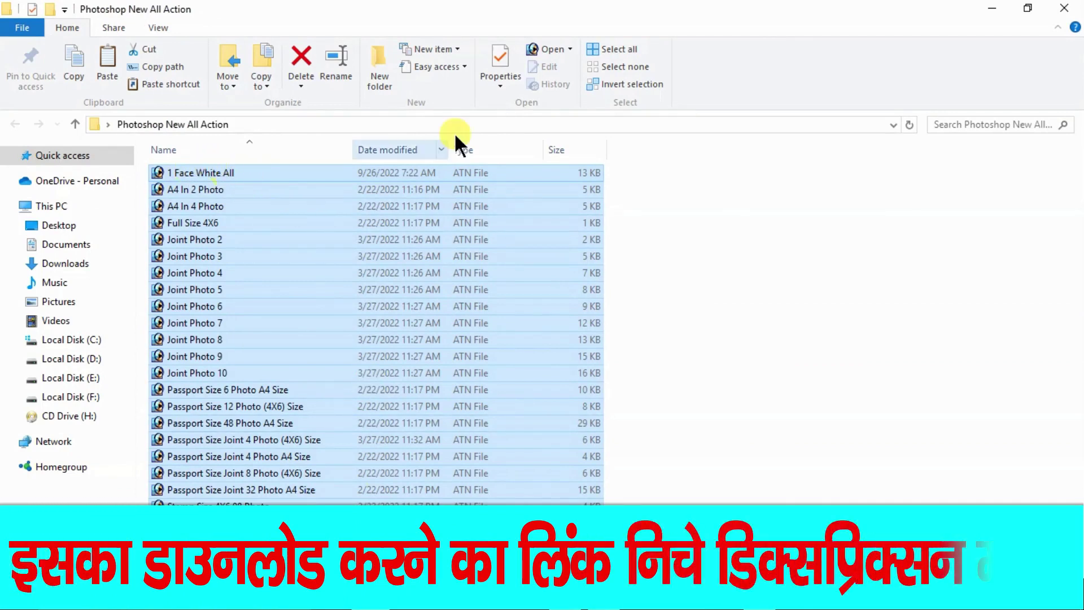
click(1026, 9)
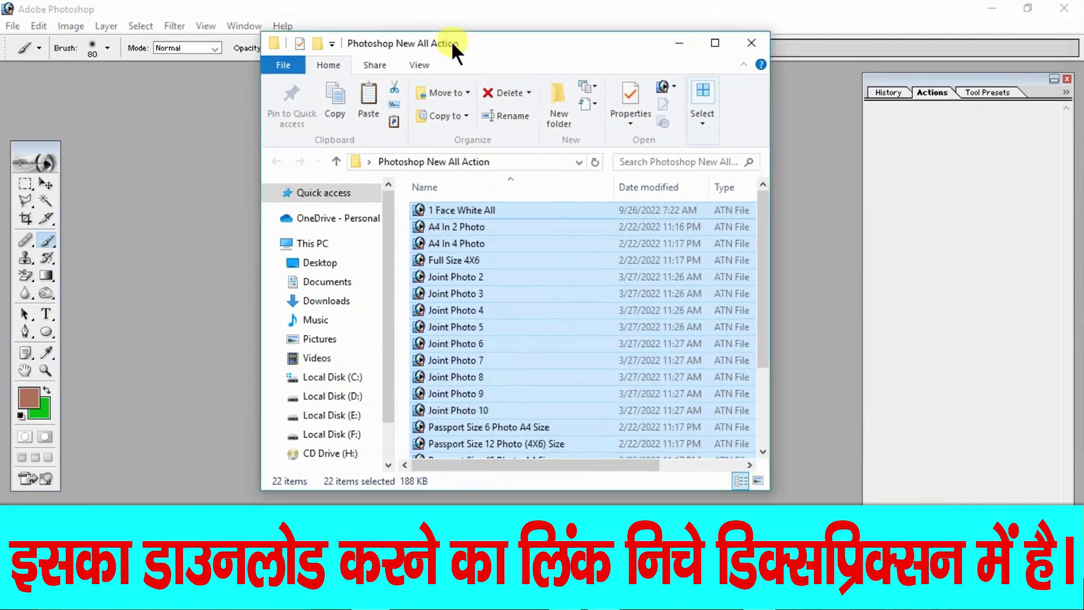
drag(750, 62, 338, 39)
scroll(397, 317, down, 2)
scroll(544, 343, up, 2)
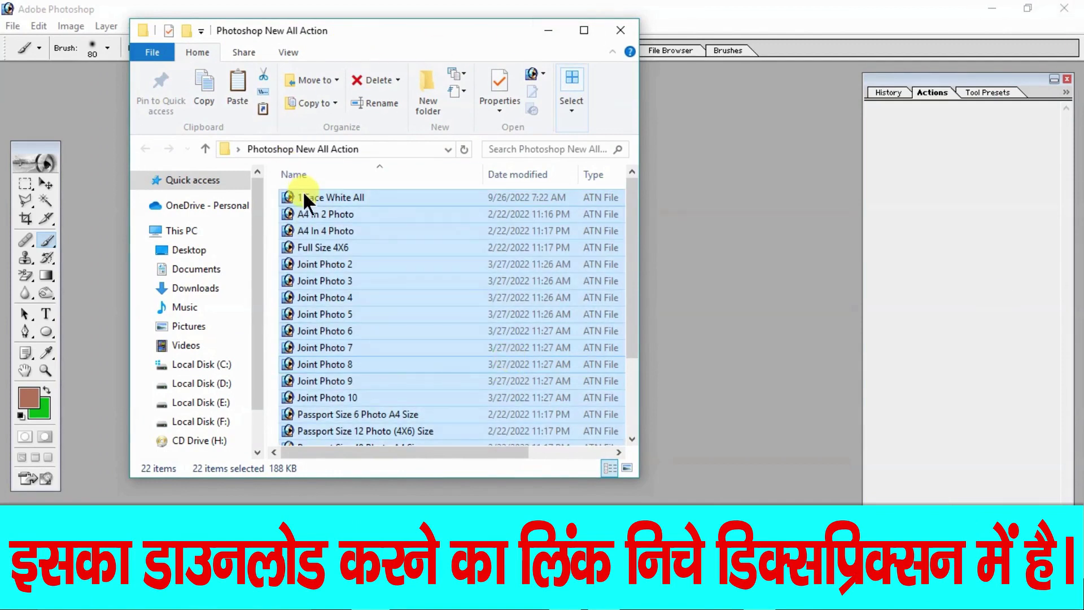
drag(302, 194, 699, 178)
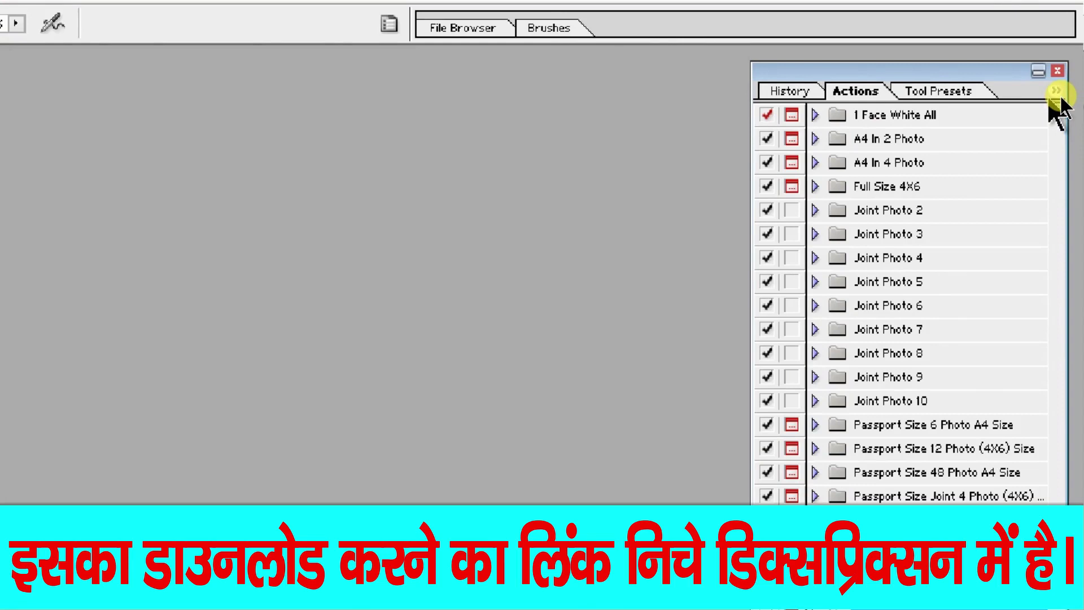
click(1062, 92)
click(997, 127)
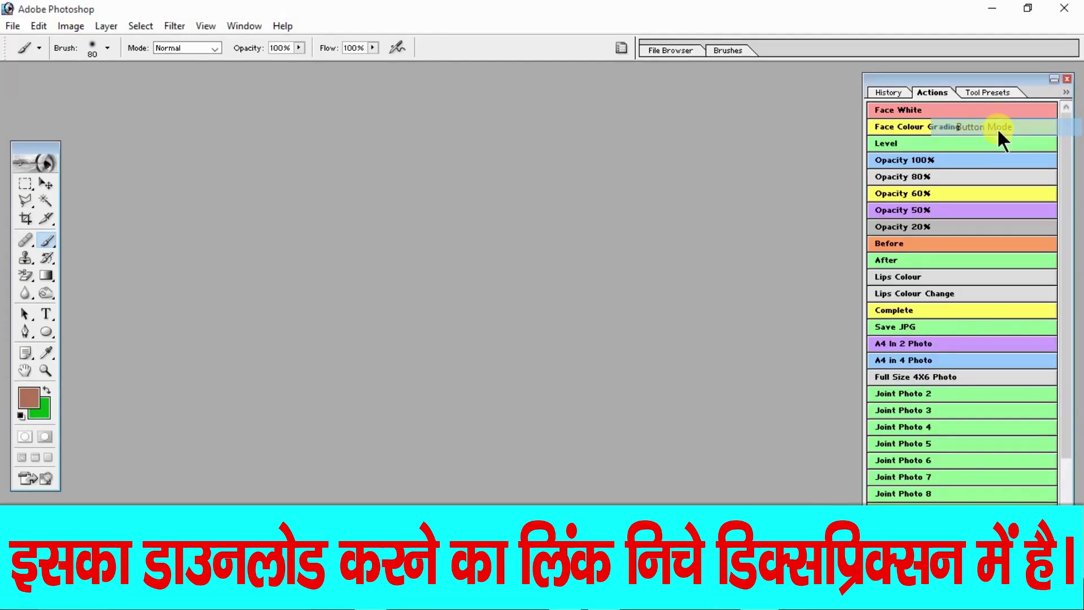
scroll(993, 282, down, 5)
scroll(993, 303, down, 2)
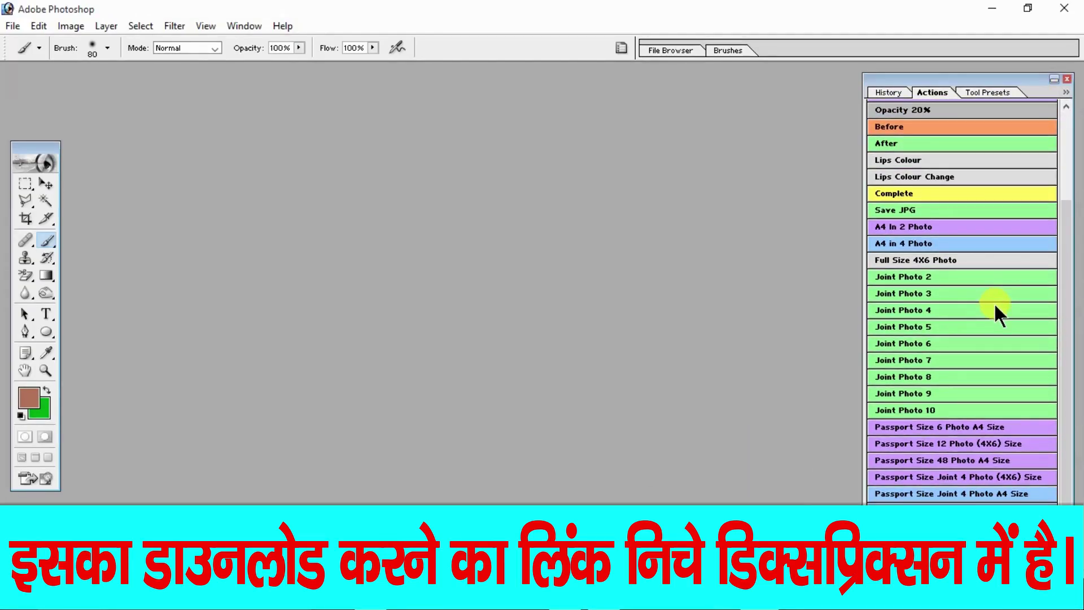
scroll(995, 308, up, 3)
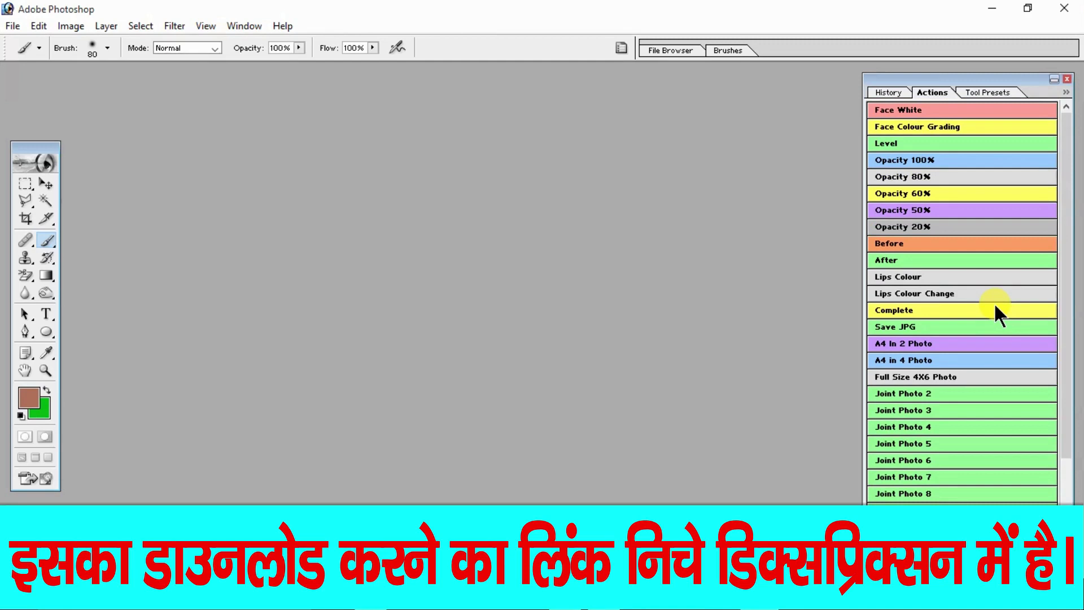